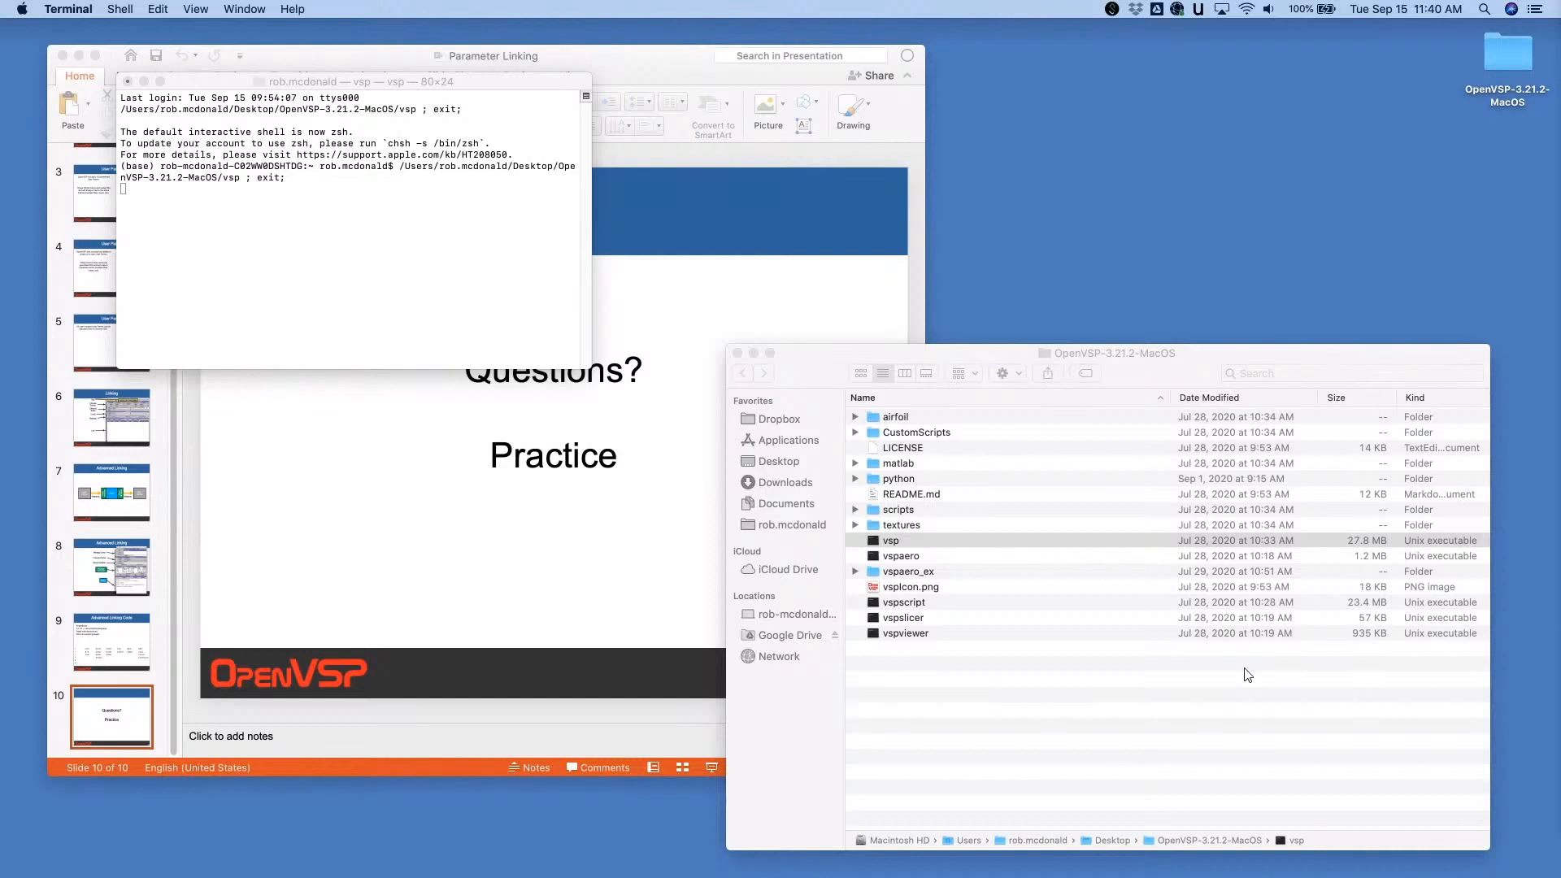
# - Launch OpenVSP from the vsp executable and add a Pod component to the empty vehicle
pyautogui.doubleClick(908, 543)
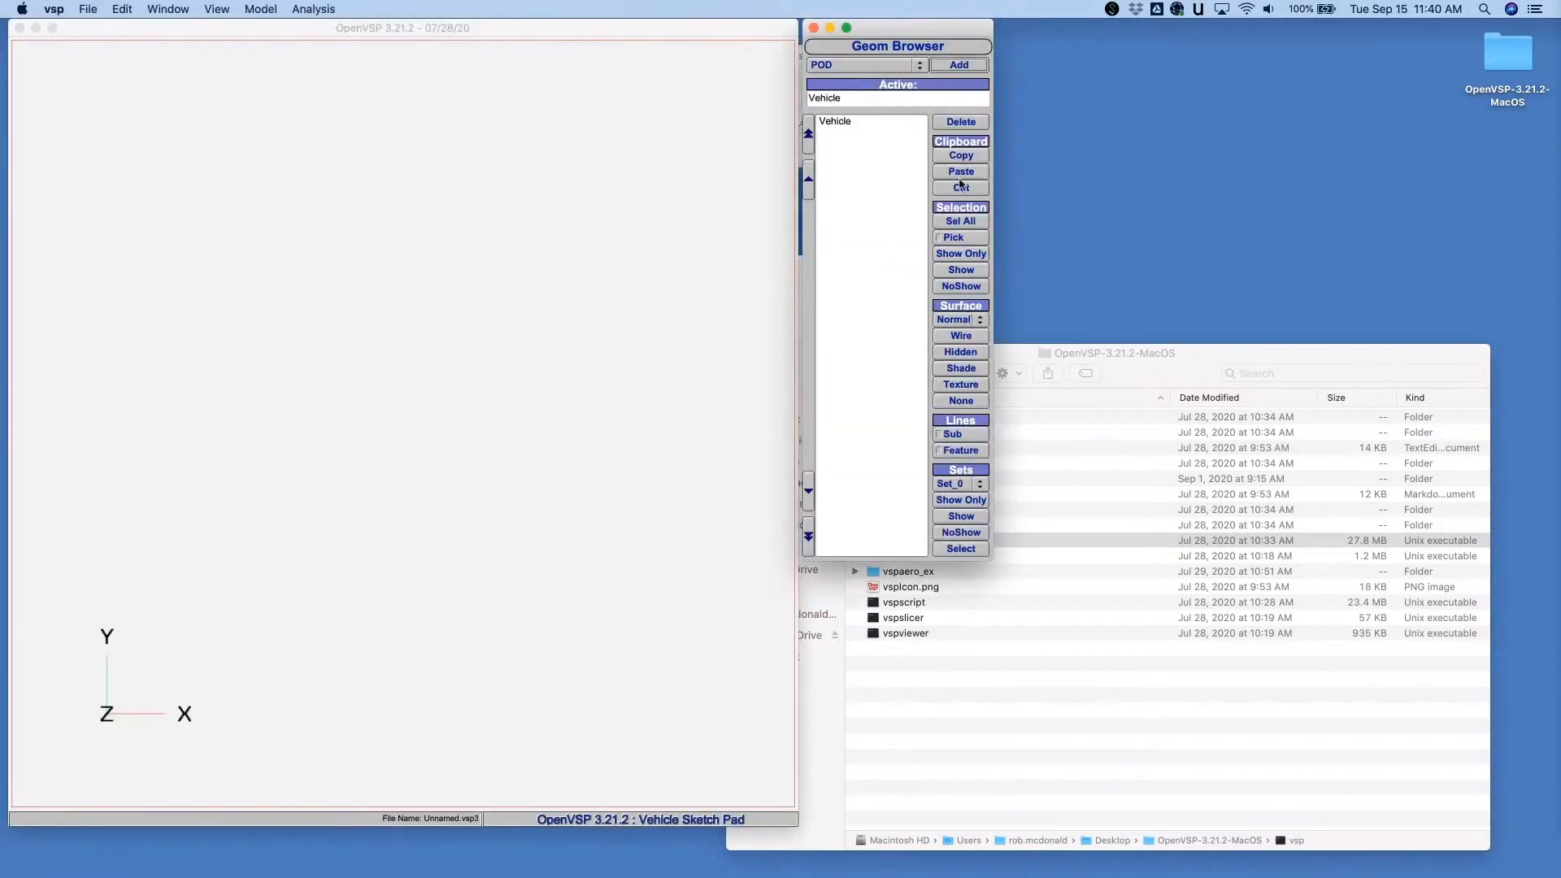
pyautogui.click(979, 67)
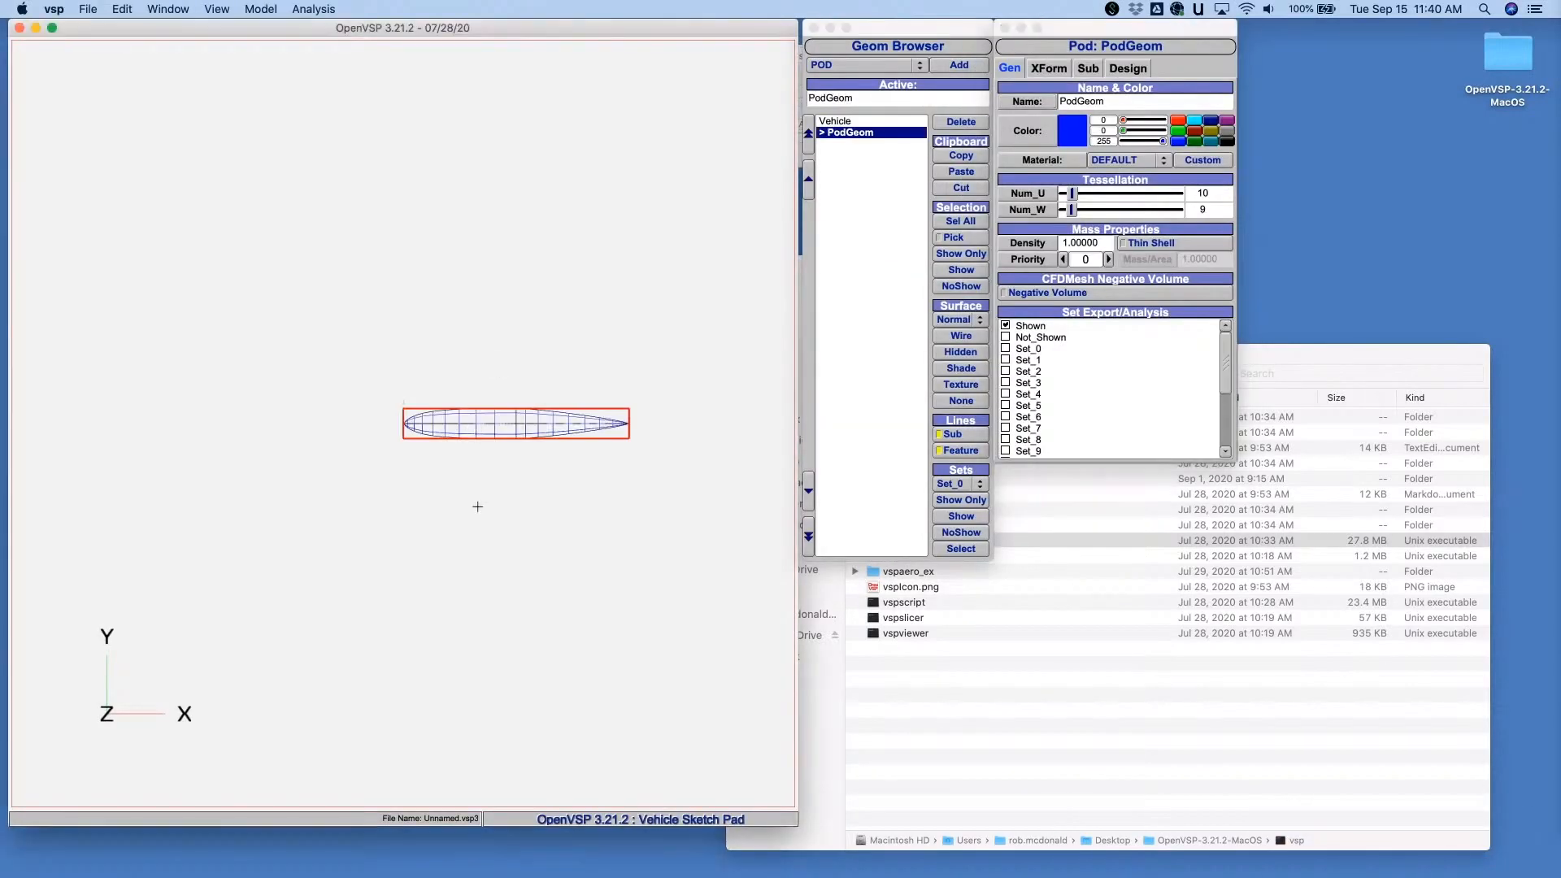
pyautogui.moveTo(477, 506); pyautogui.dragTo(360, 124)
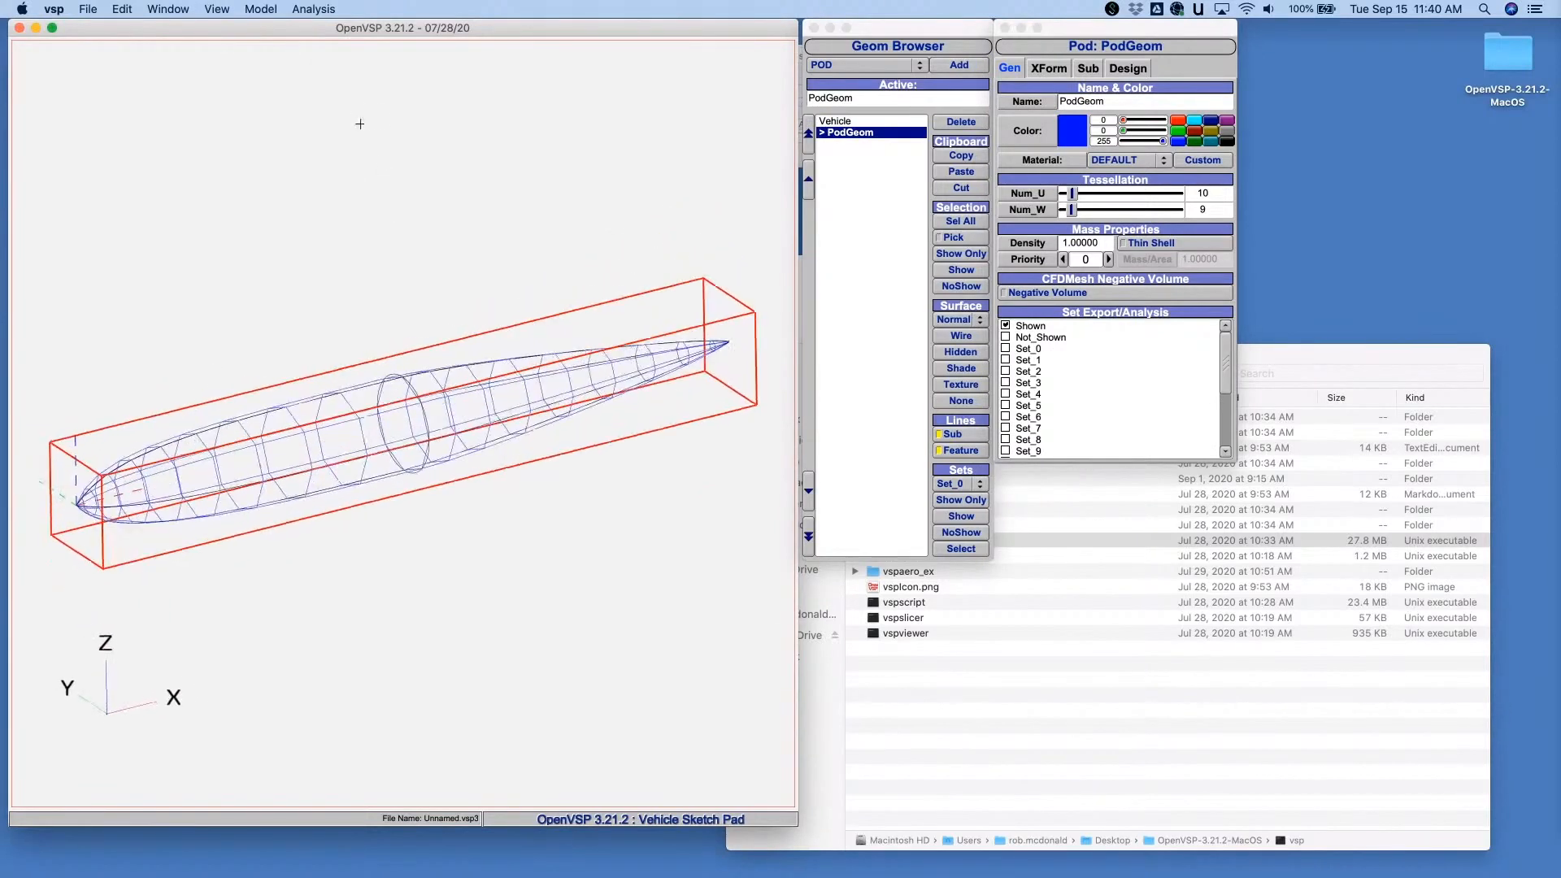
pyautogui.scroll(-5, 535, 340)
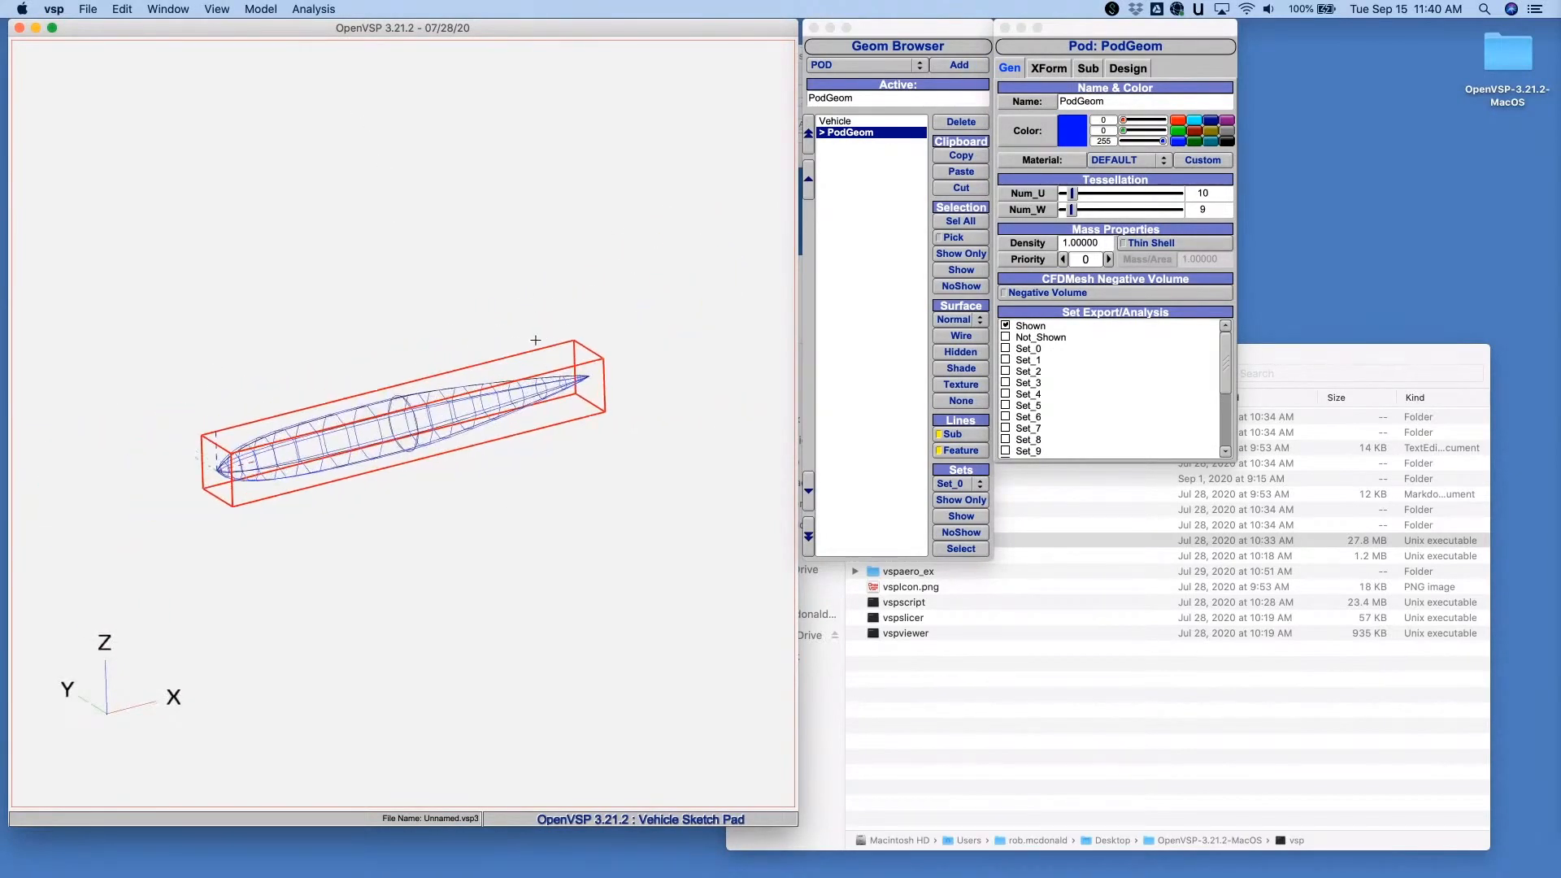
pyautogui.click(265, 10)
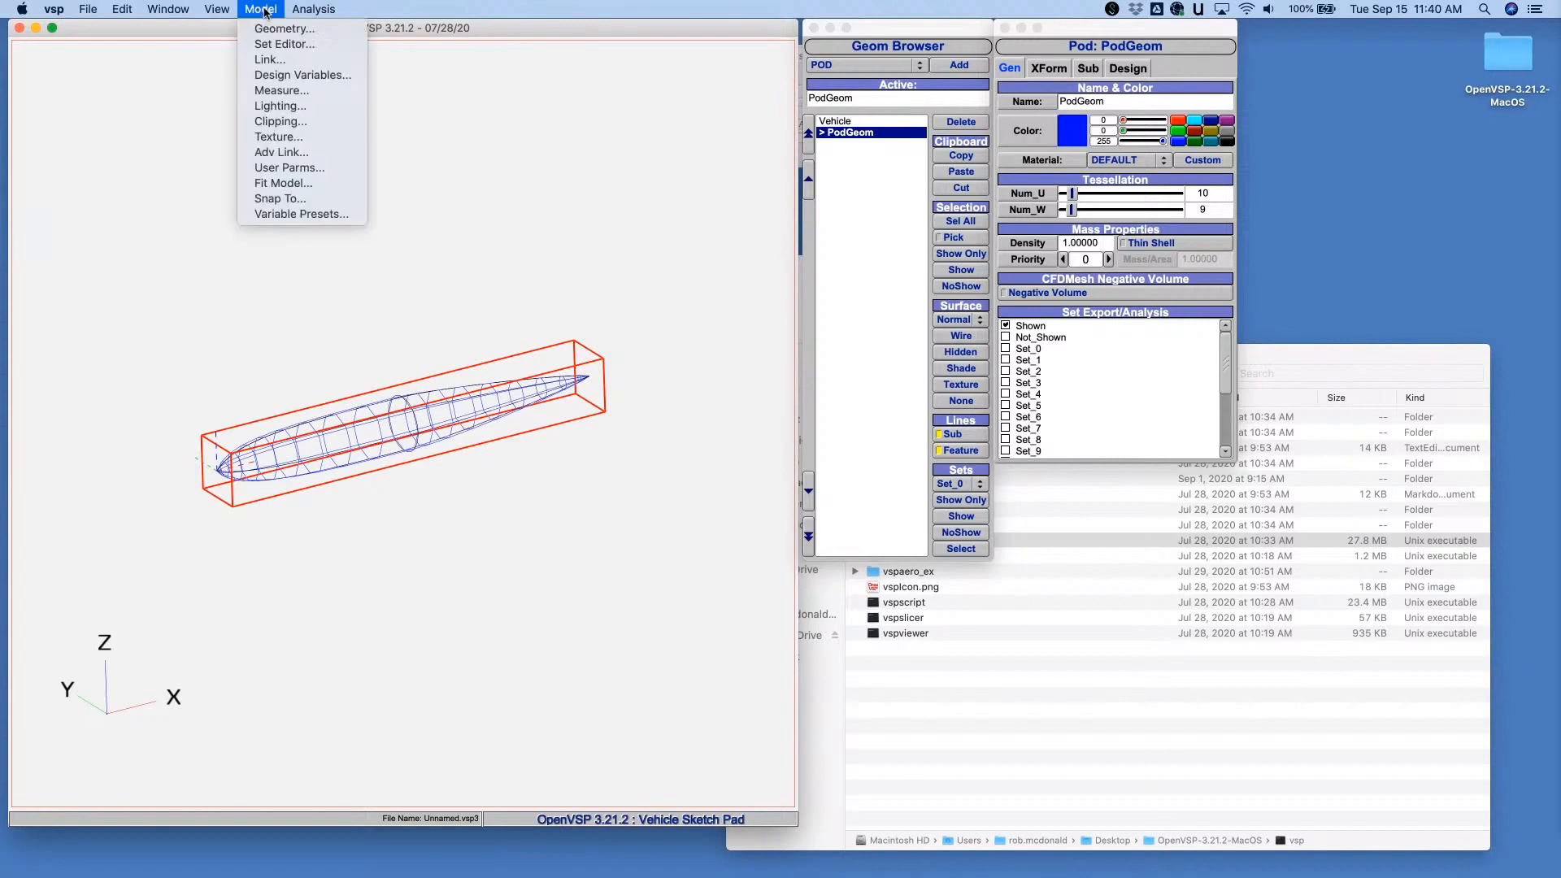
pyautogui.click(295, 75)
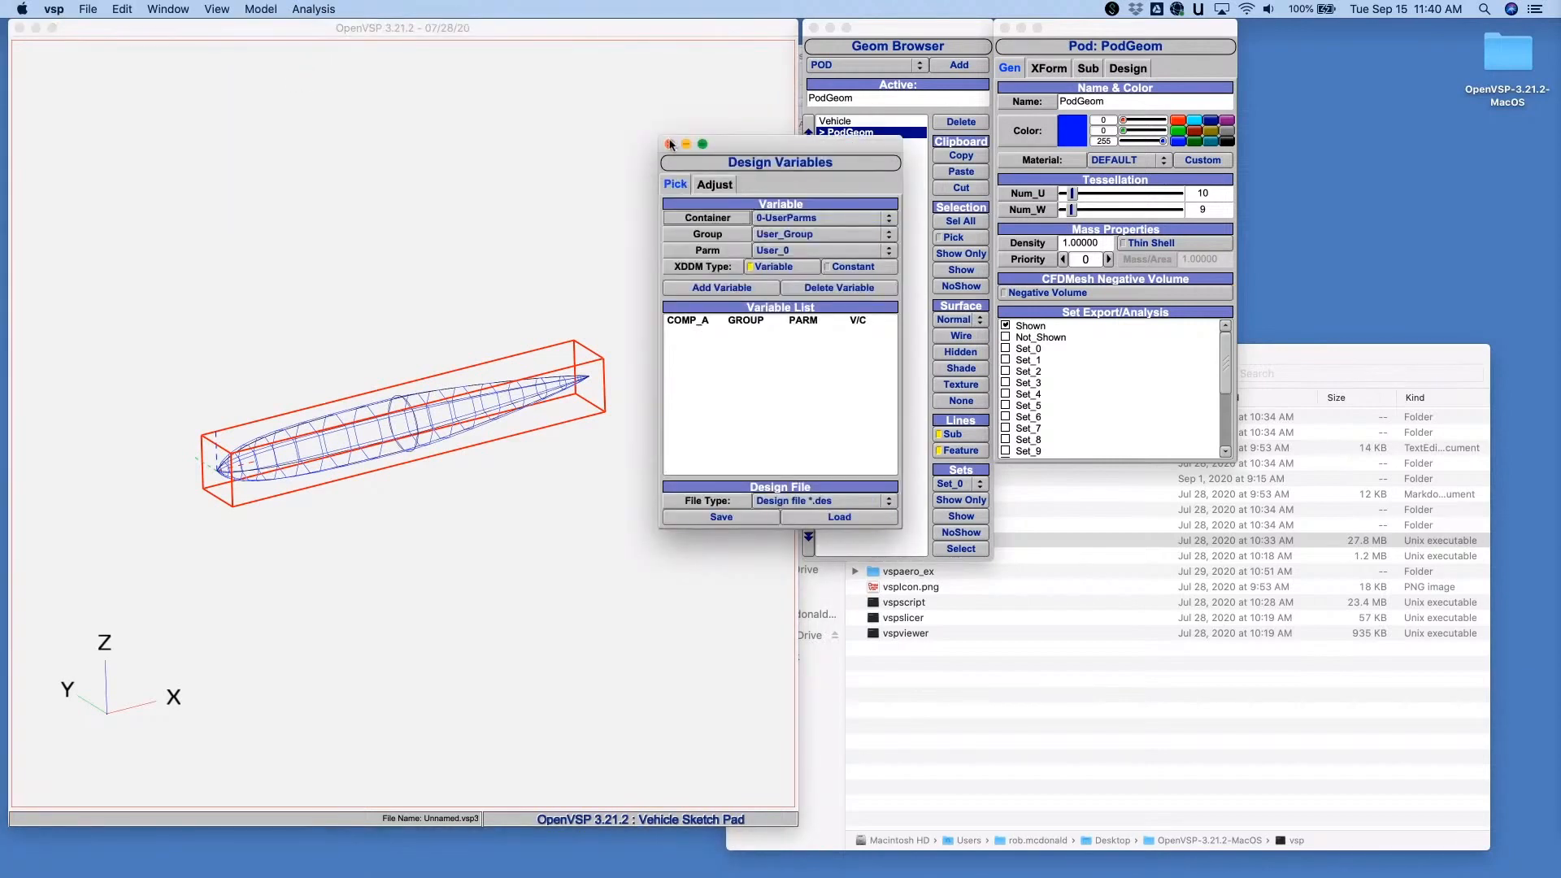
pyautogui.click(674, 146)
# - Create a user-defined parameter of type Double named Foo in Default_Group
pyautogui.click(273, 10)
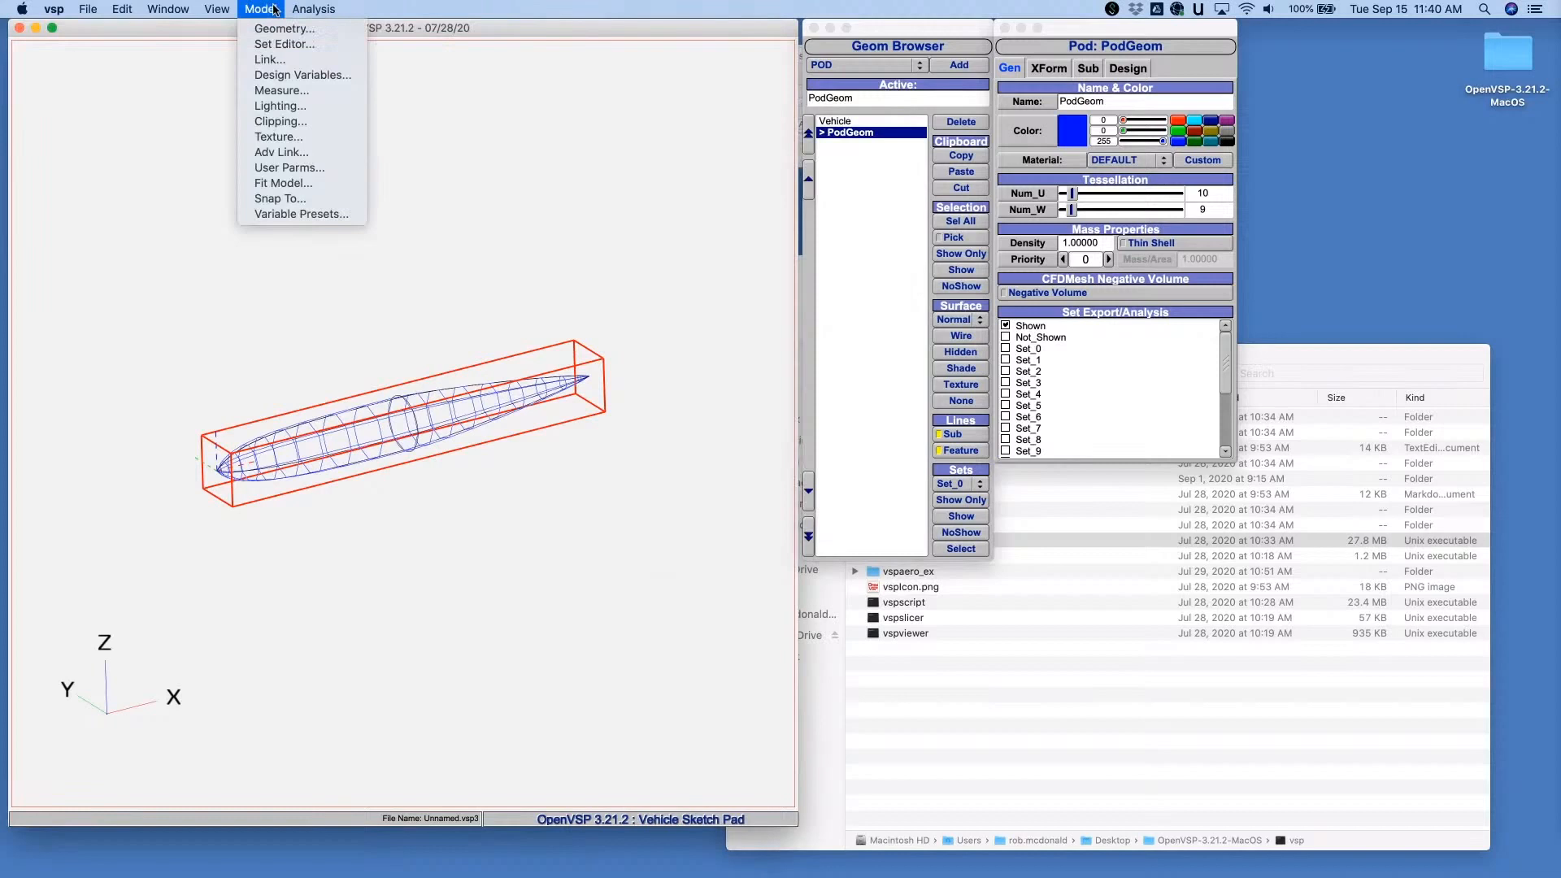
pyautogui.click(347, 176)
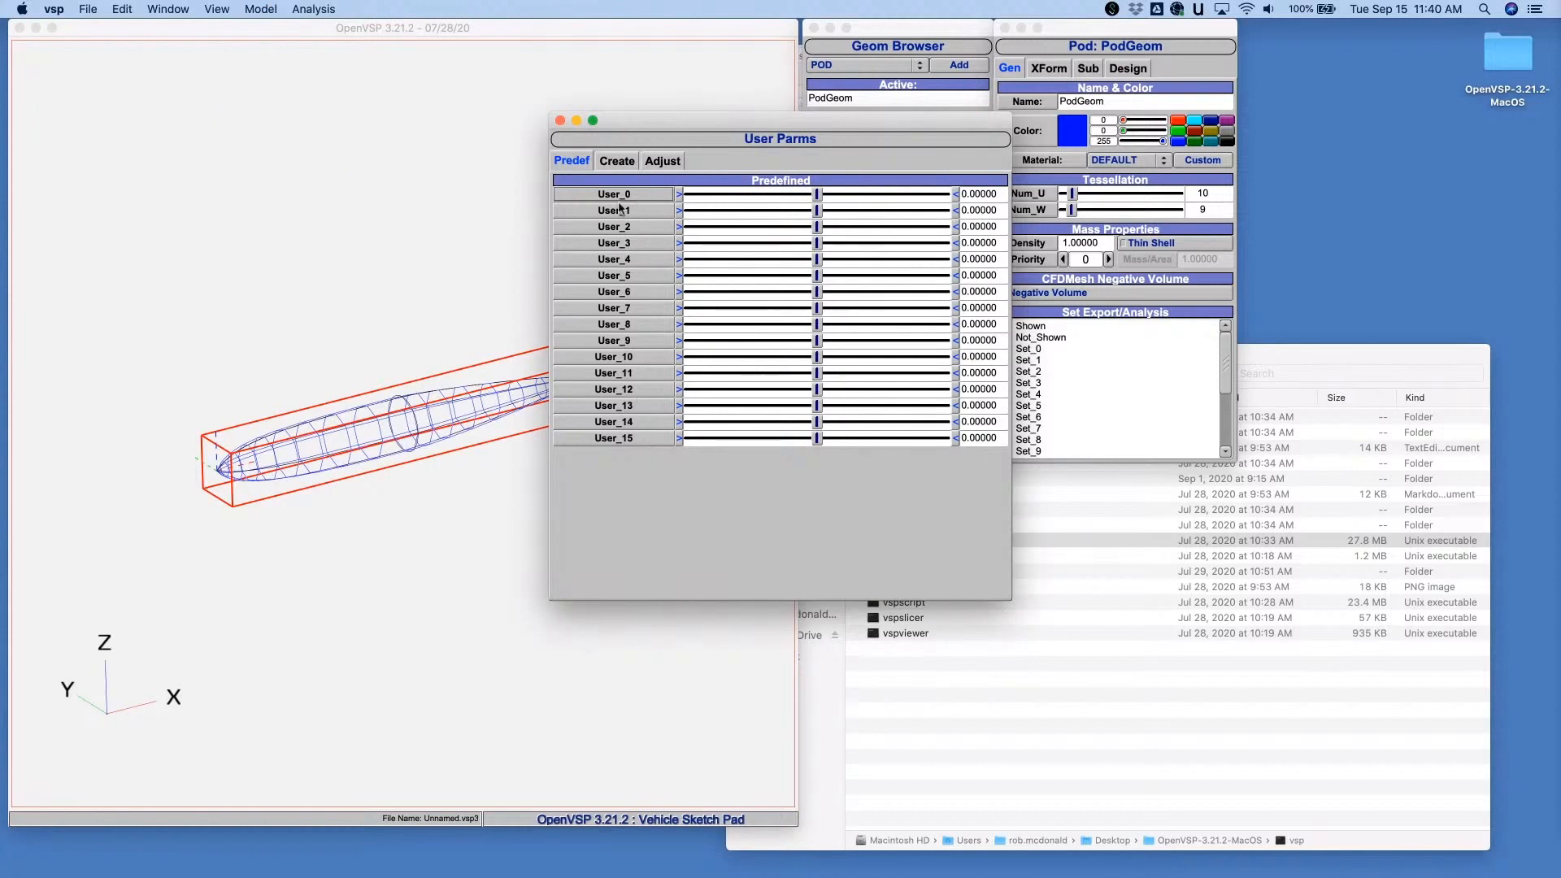
pyautogui.click(617, 160)
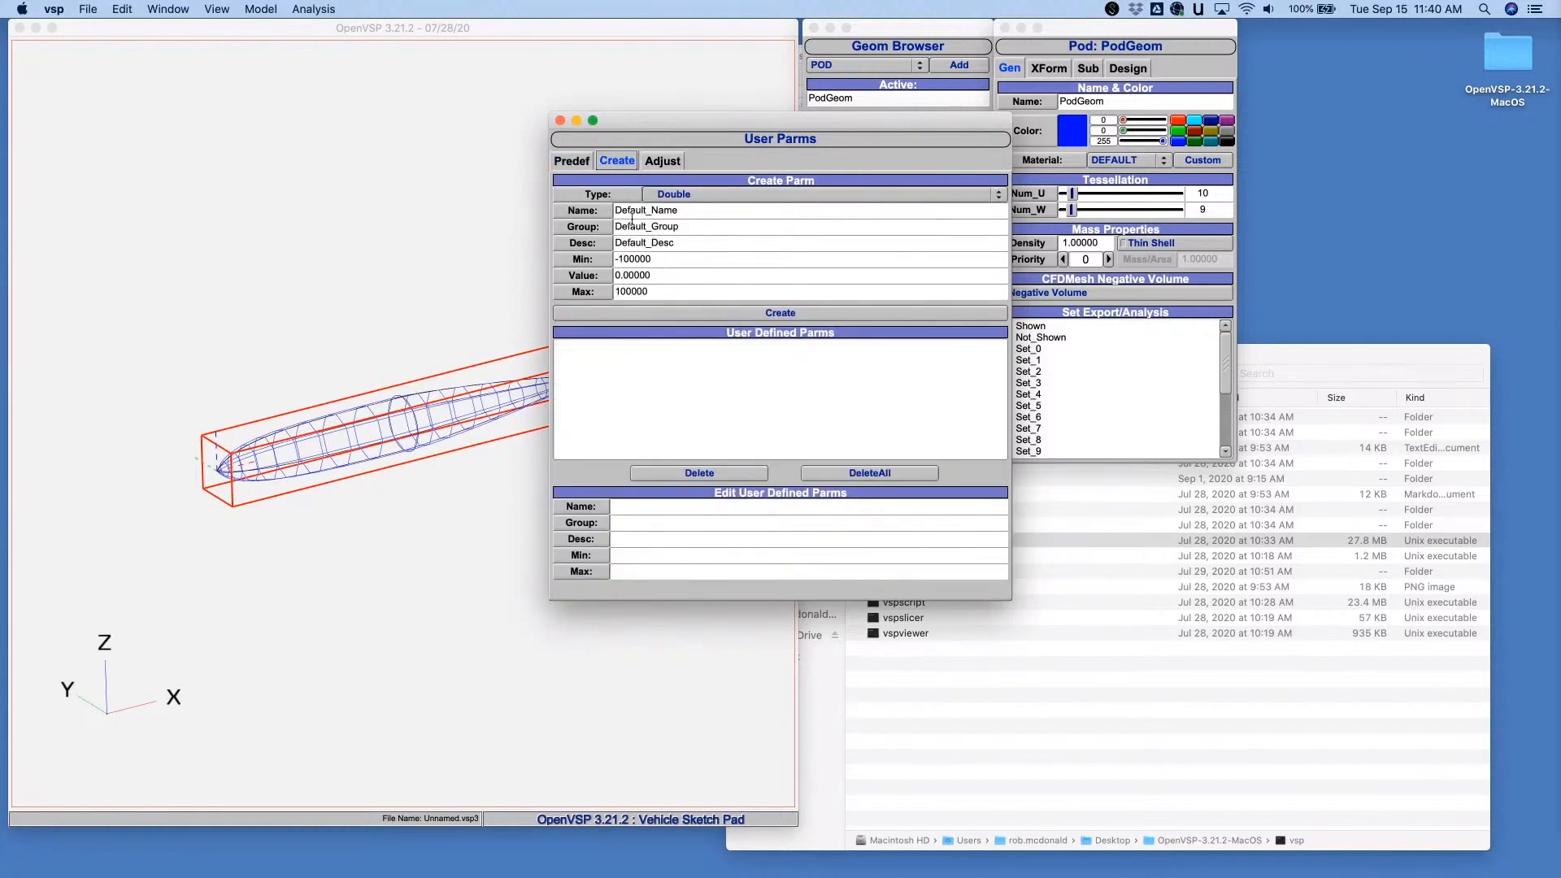
pyautogui.doubleClick(683, 213)
pyautogui.write('Froo')
pyautogui.click(705, 315)
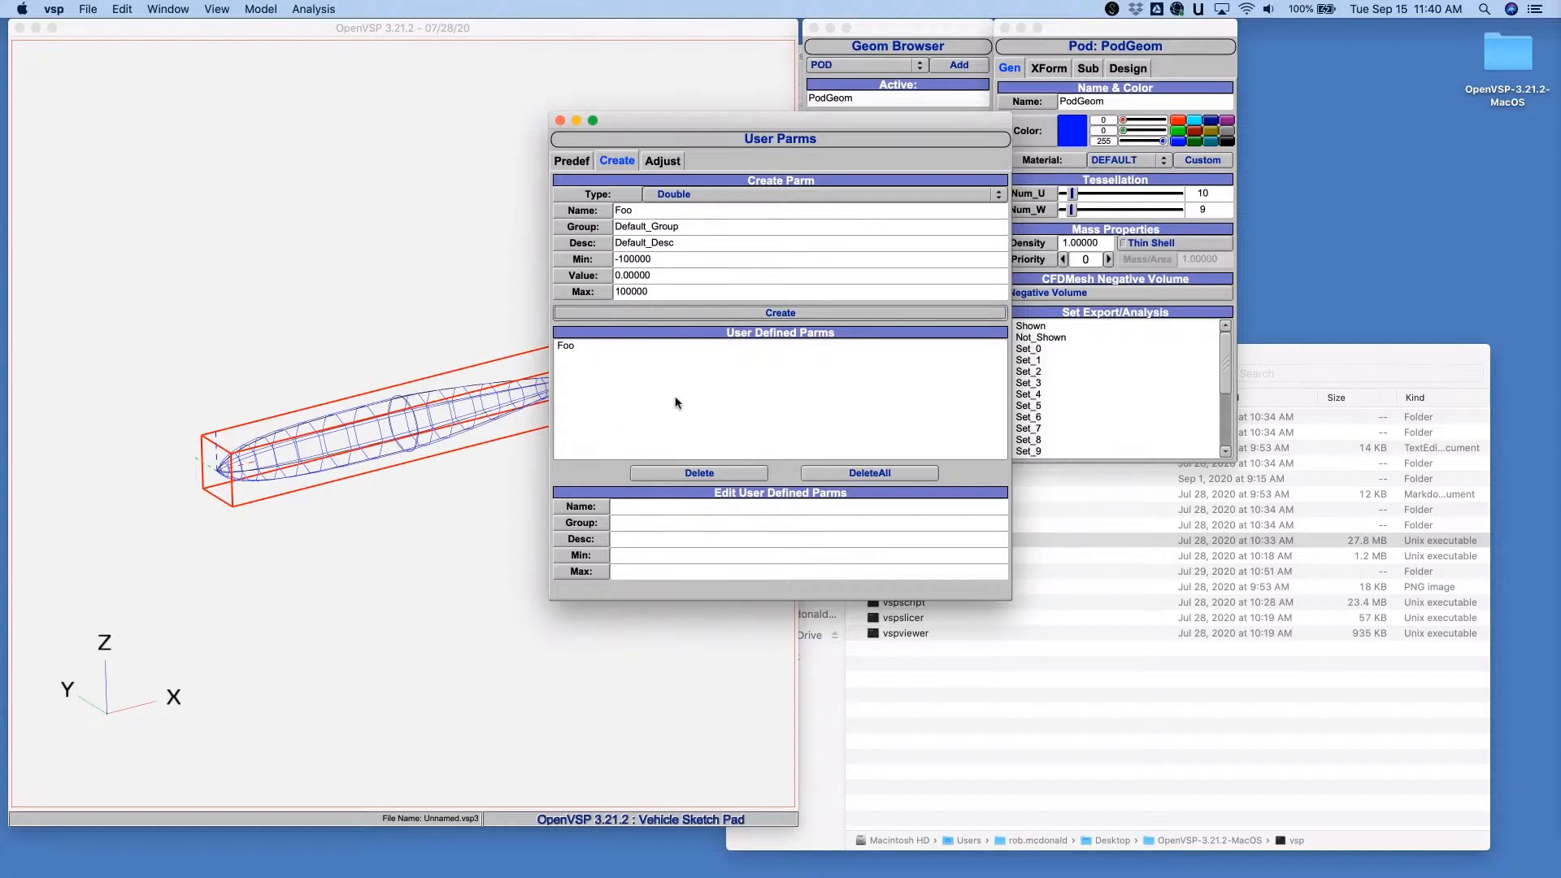
# - Create a second user-defined parameter named Bar with the same default settings
pyautogui.doubleClick(663, 215)
pyautogui.write('Bar')
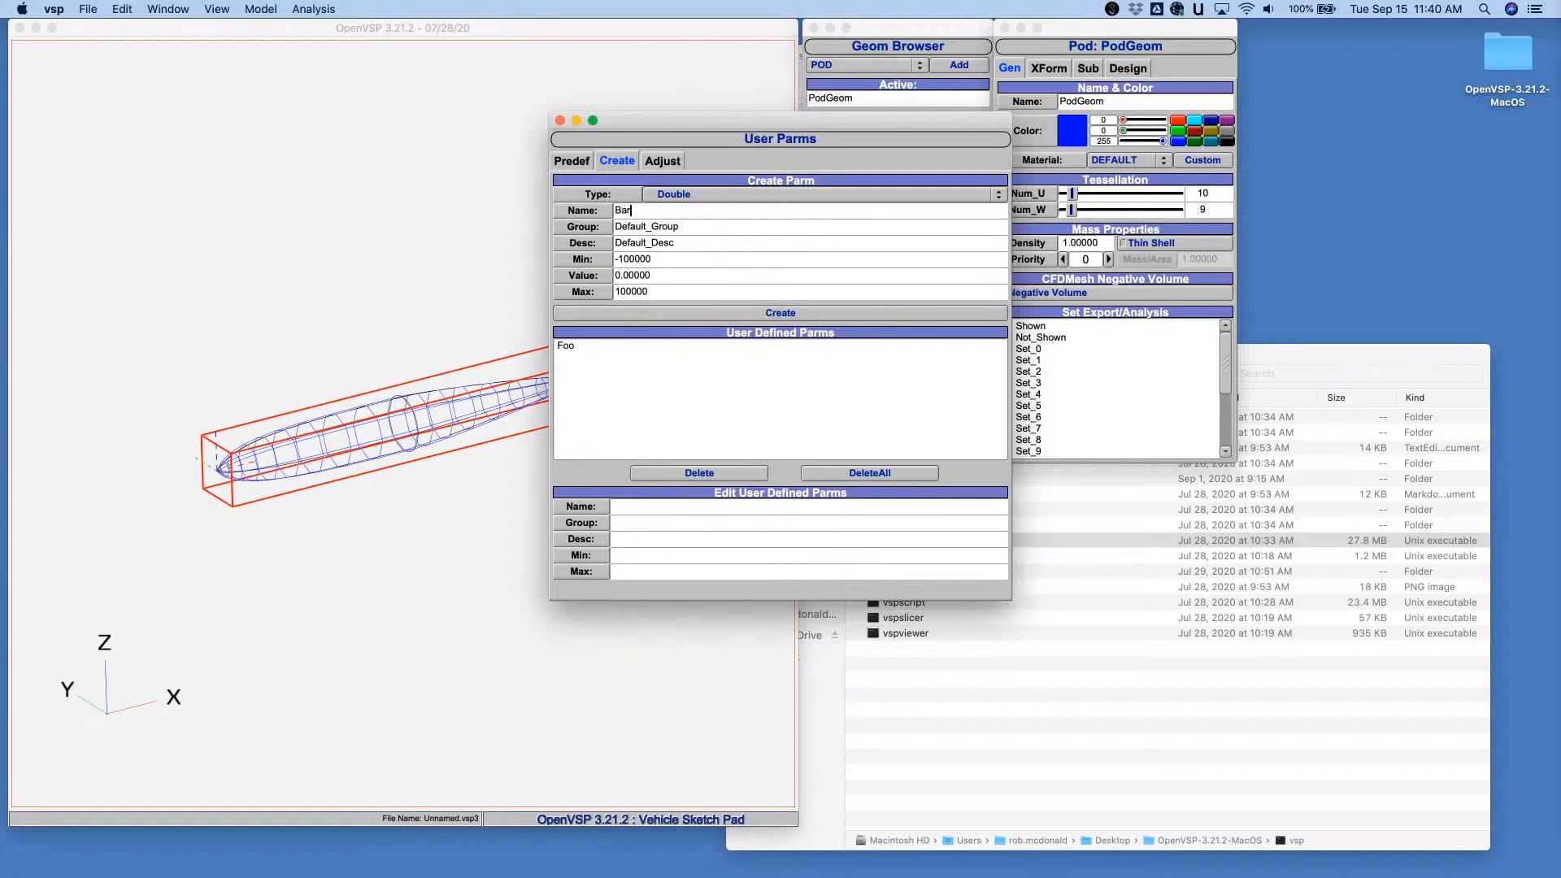
pyautogui.click(699, 315)
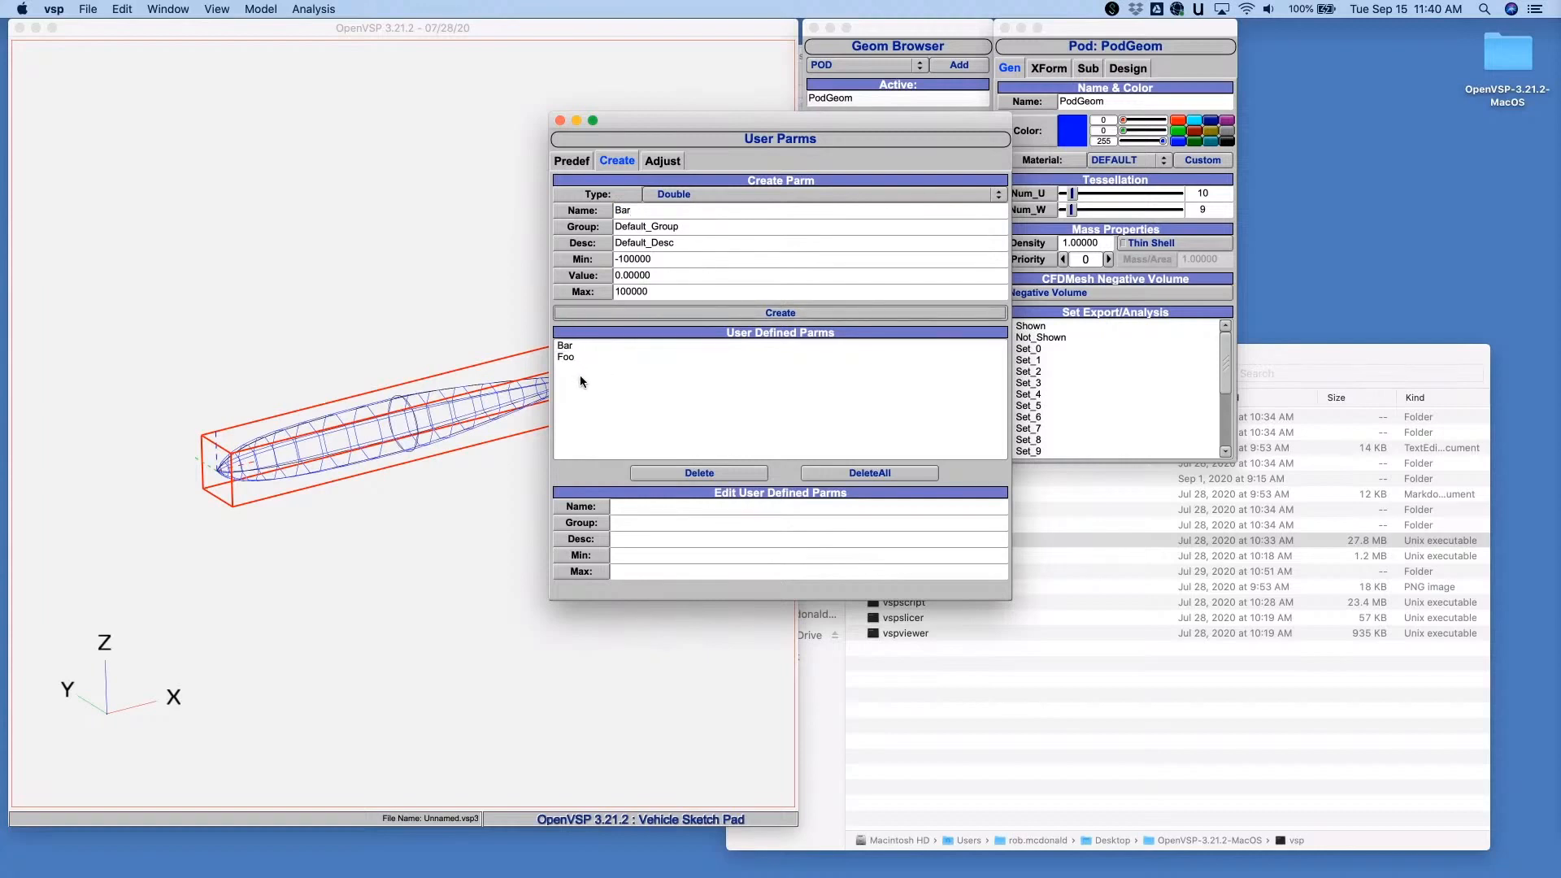
# - Adjust the user parameters Bar to about 0.872 and Foo to about 1.812, and close the user parameters window
pyautogui.click(663, 161)
pyautogui.moveTo(873, 195)
pyautogui.mouseDown()
pyautogui.moveTo(852, 194)
pyautogui.moveTo(886, 213)
pyautogui.mouseUp()
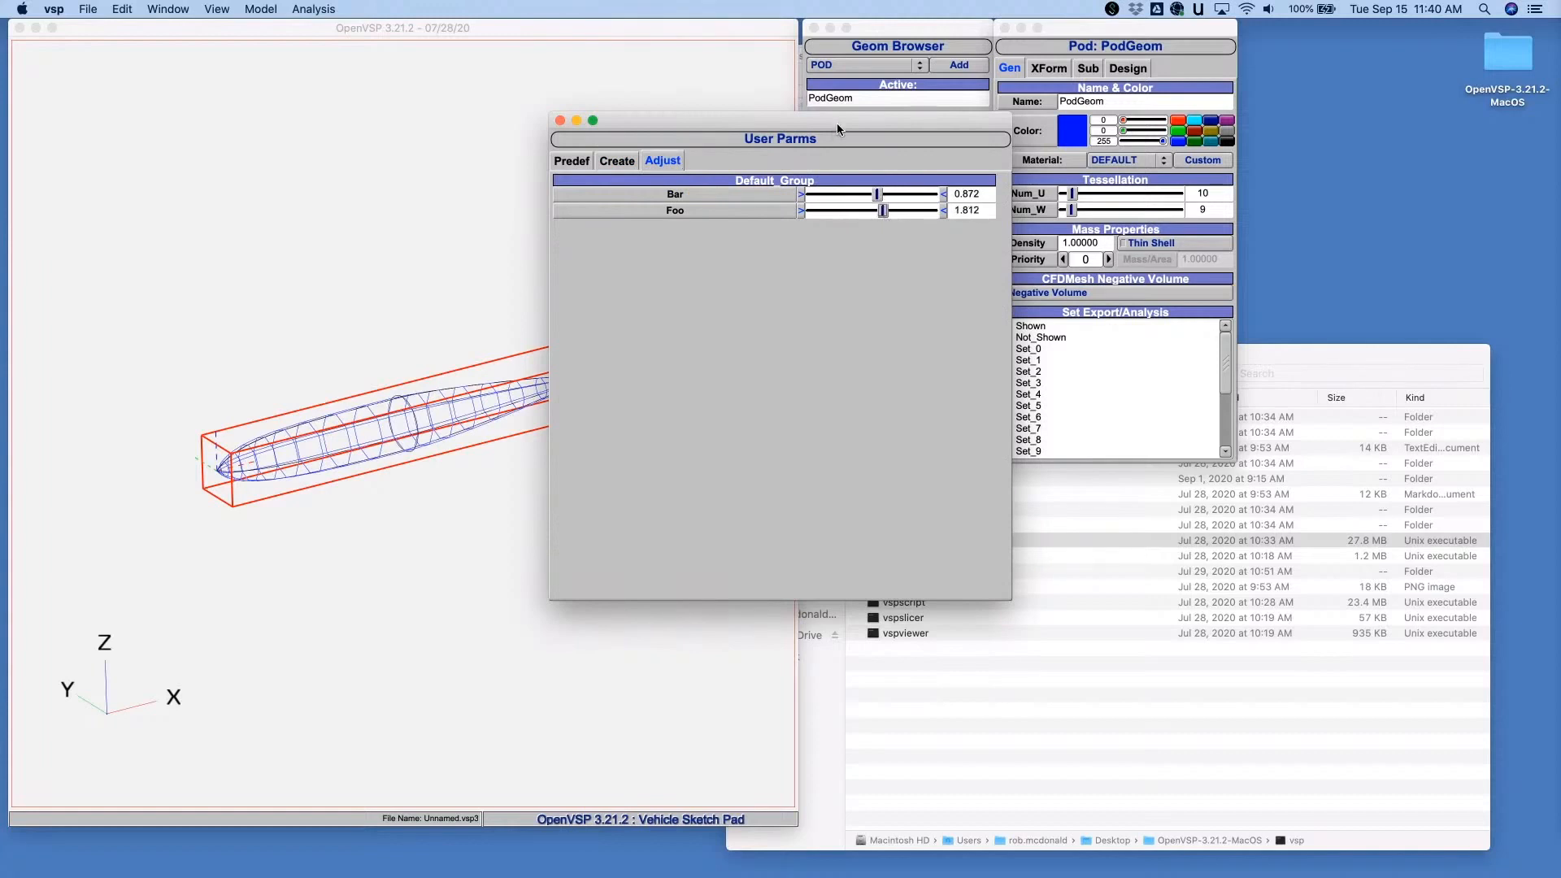
pyautogui.moveTo(650, 129); pyautogui.dragTo(945, 280)
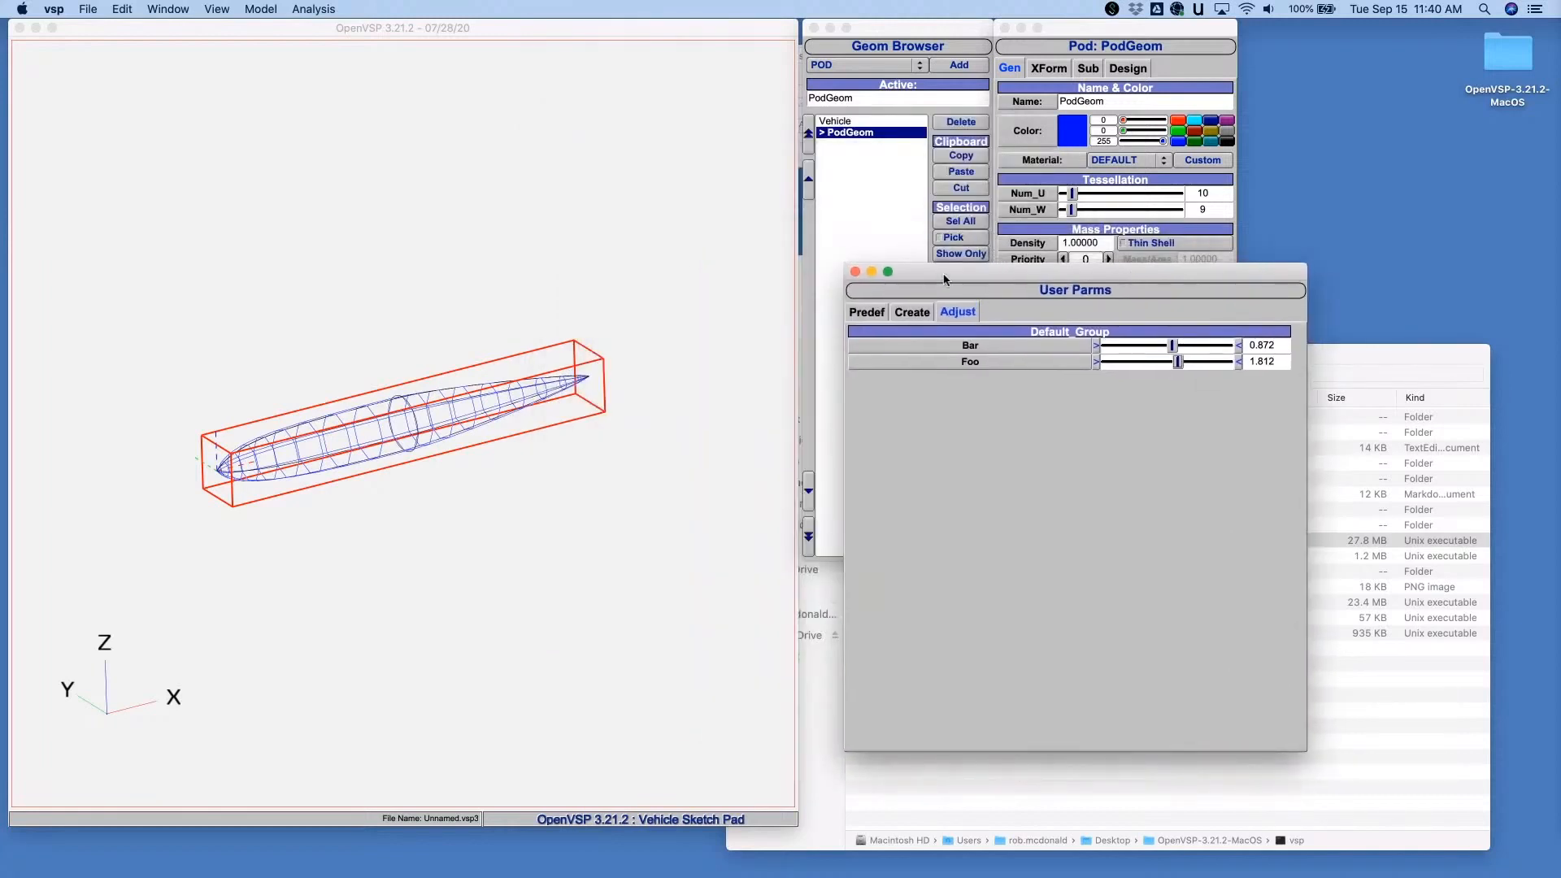
pyautogui.click(856, 272)
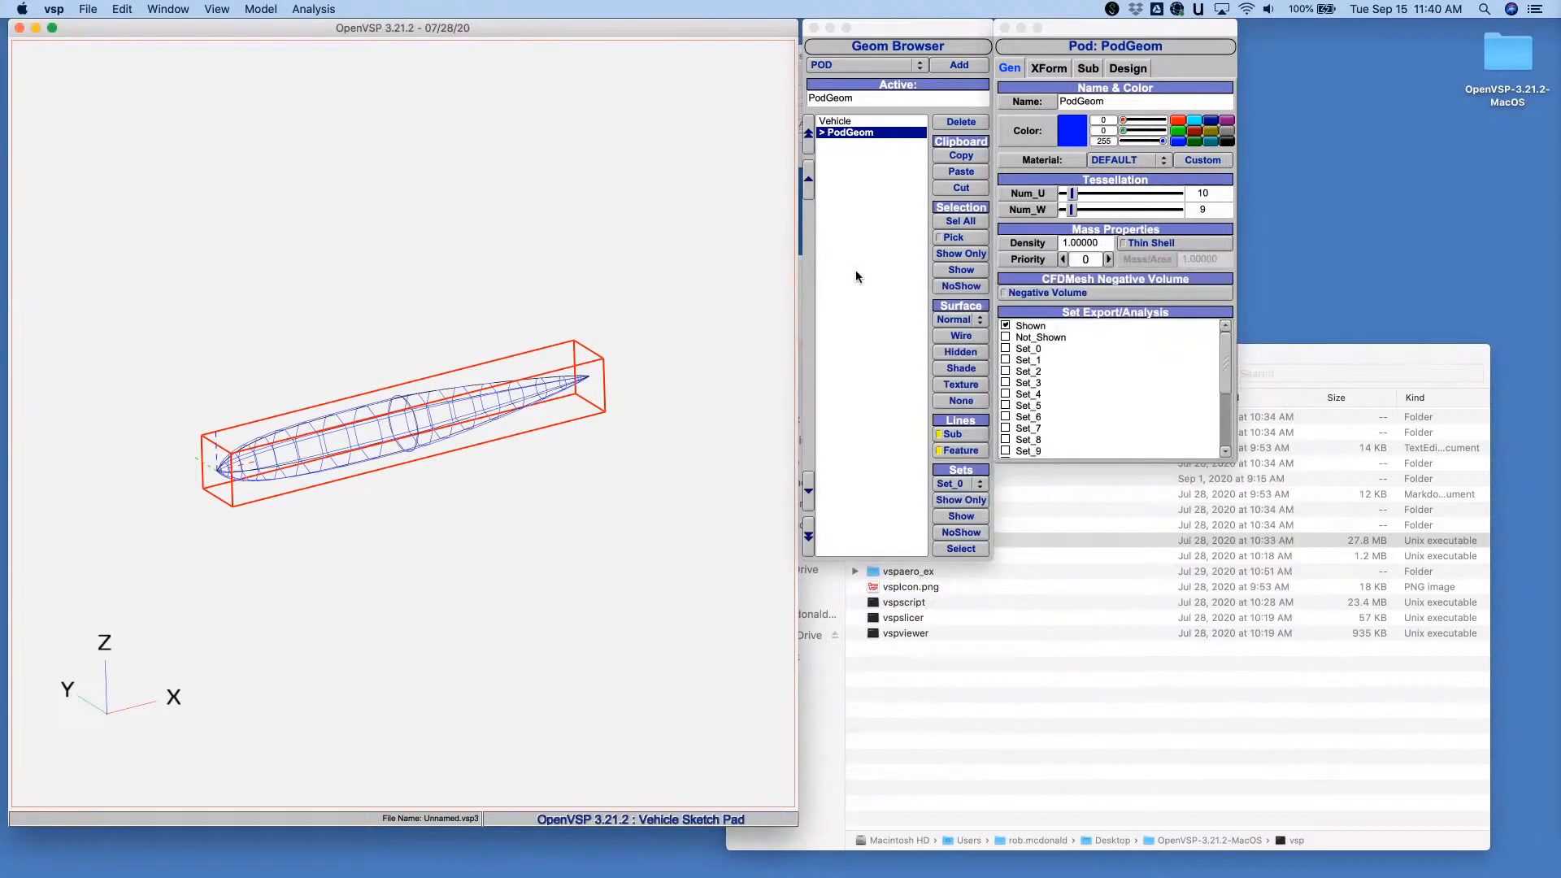
# - Begin a parameter link and set Parm A to PodGeom's Design Length, with the pod's design parameters in view
pyautogui.click(270, 10)
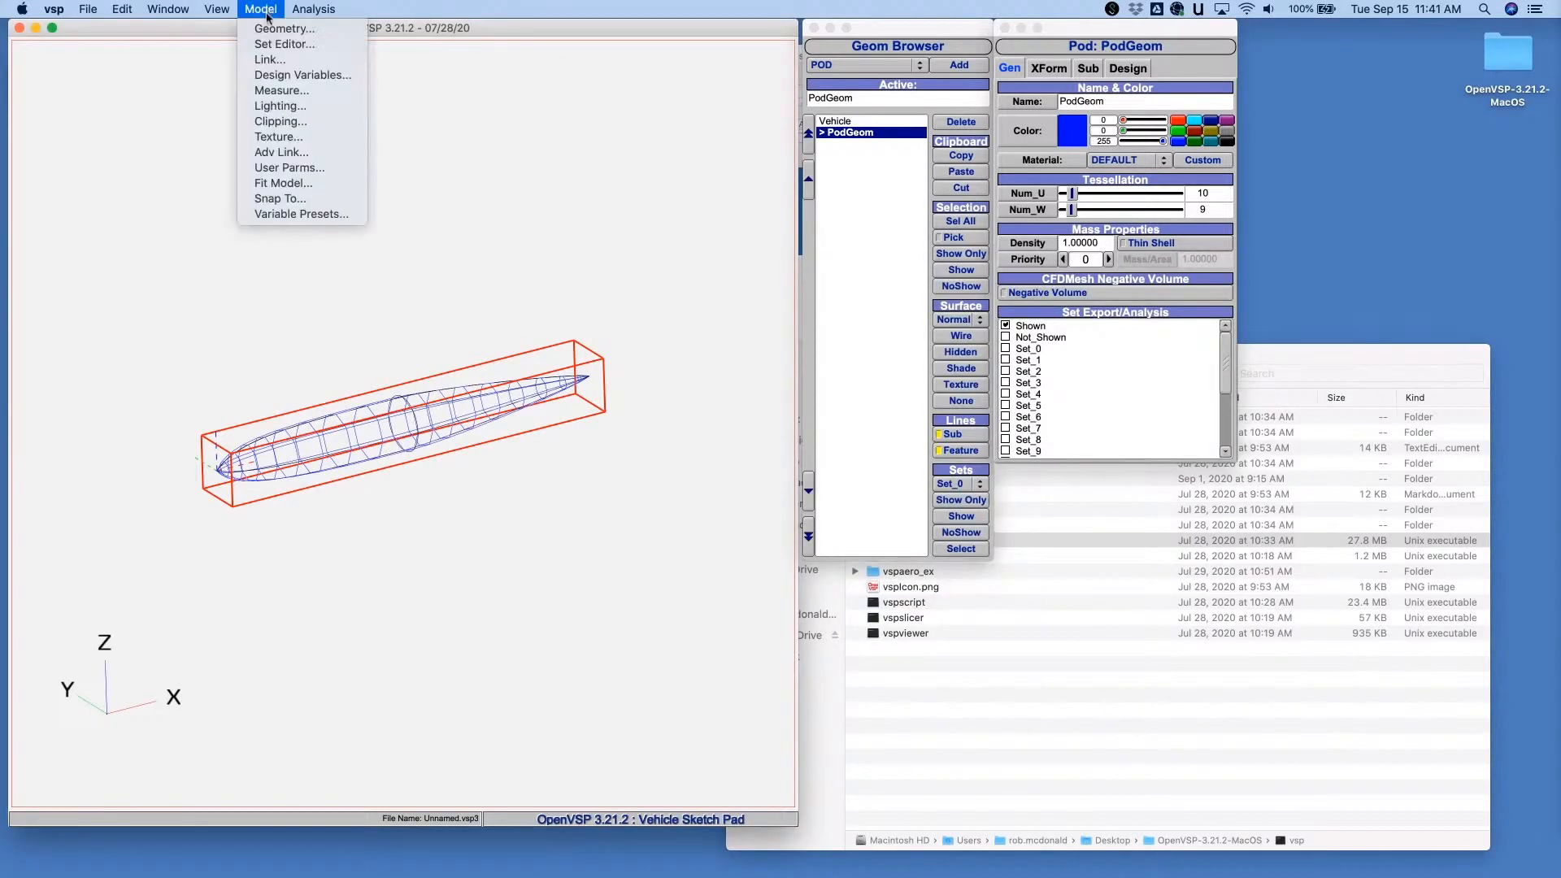
pyautogui.click(296, 60)
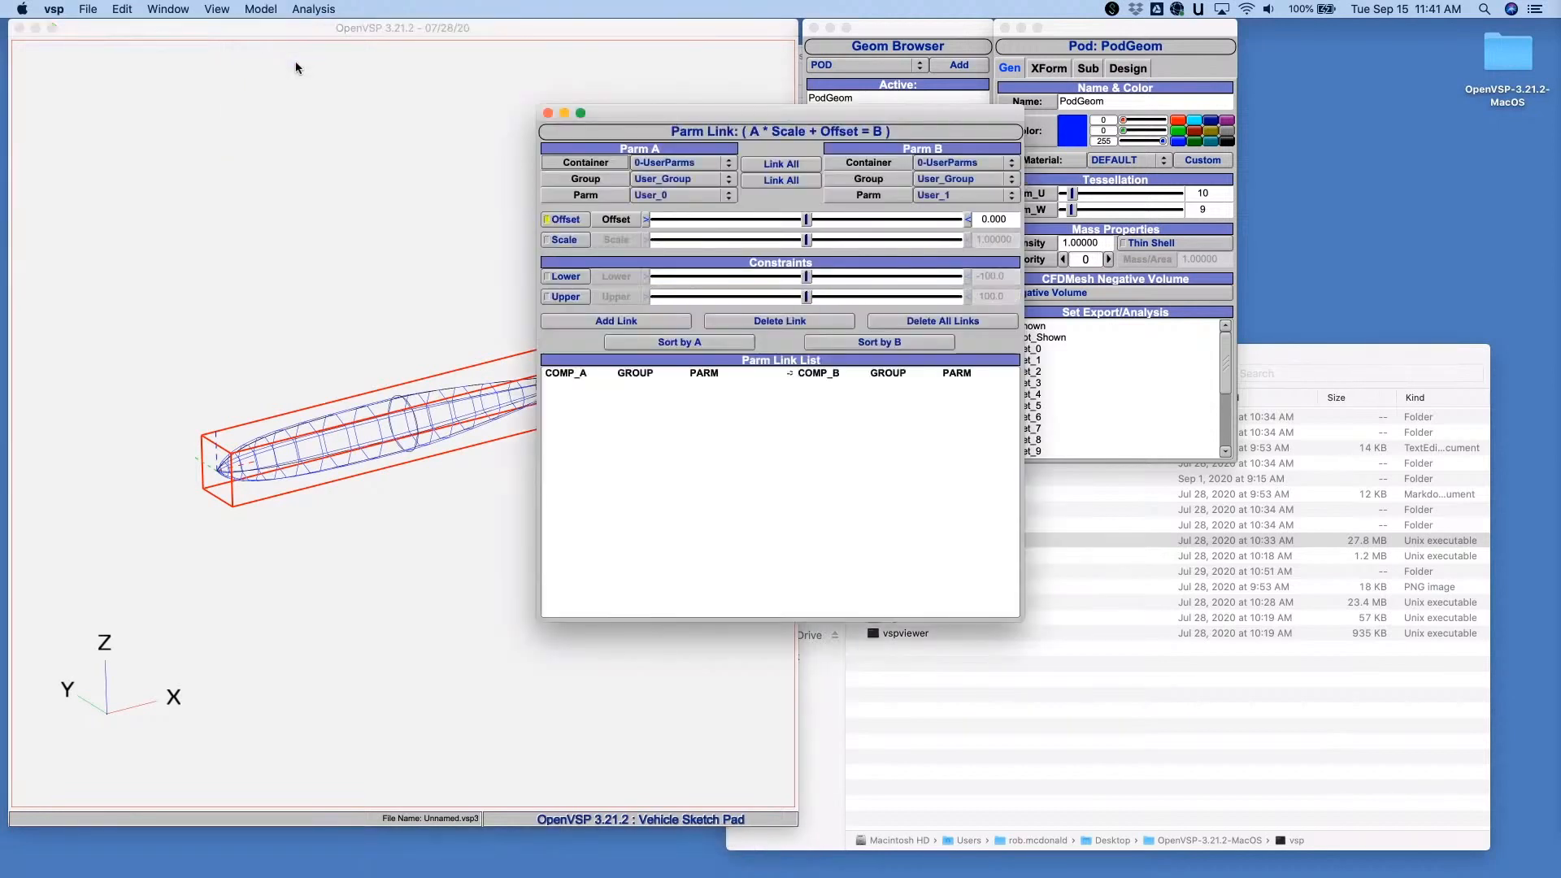
pyautogui.moveTo(785, 114); pyautogui.dragTo(743, 191)
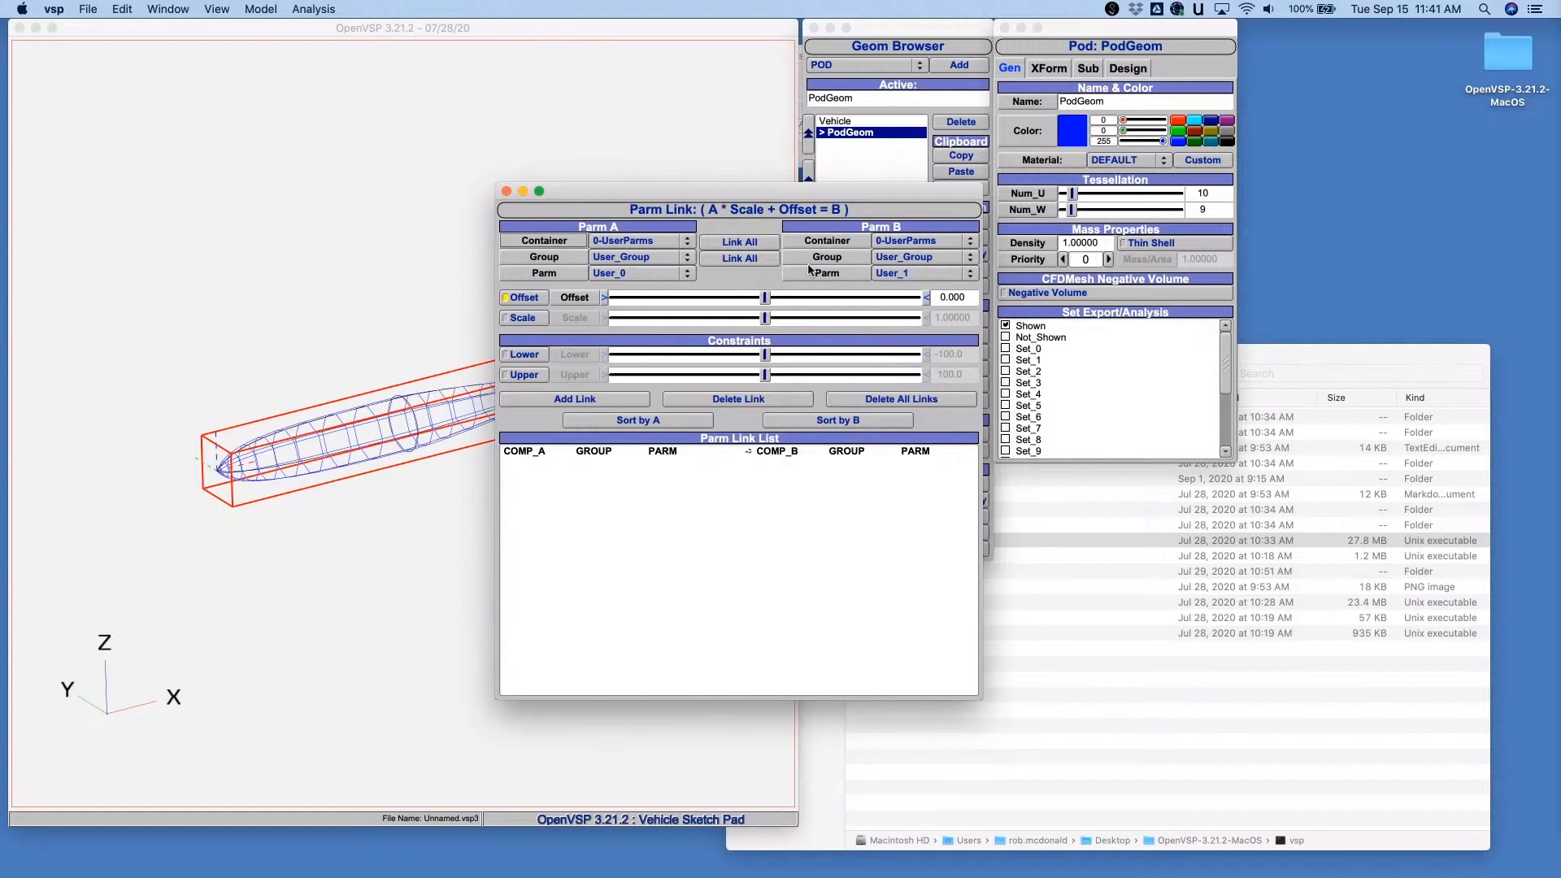
pyautogui.click(1126, 70)
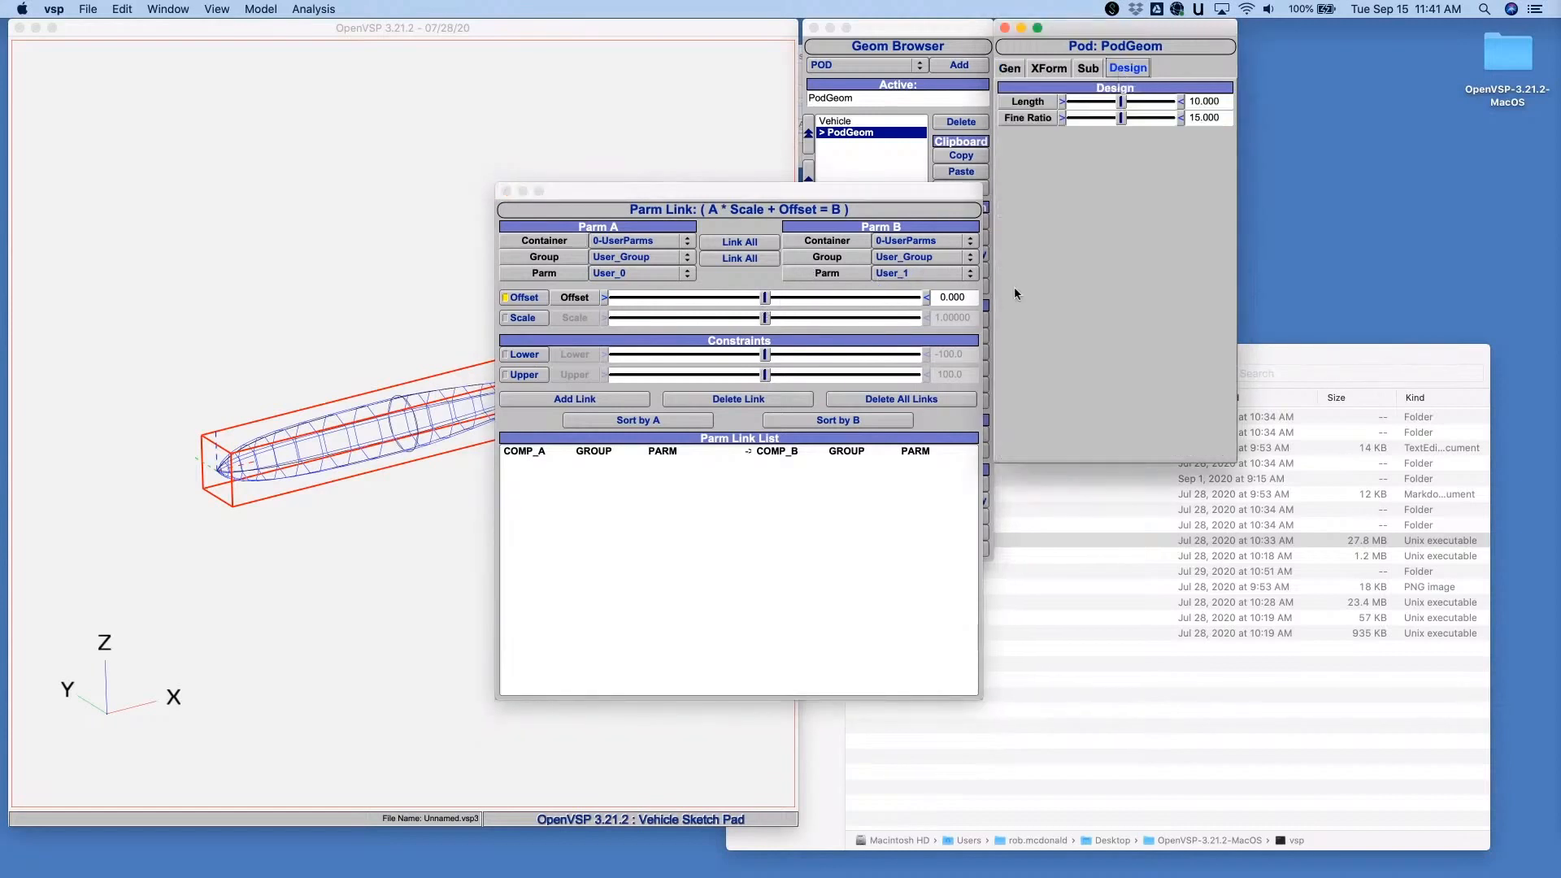
pyautogui.click(636, 243)
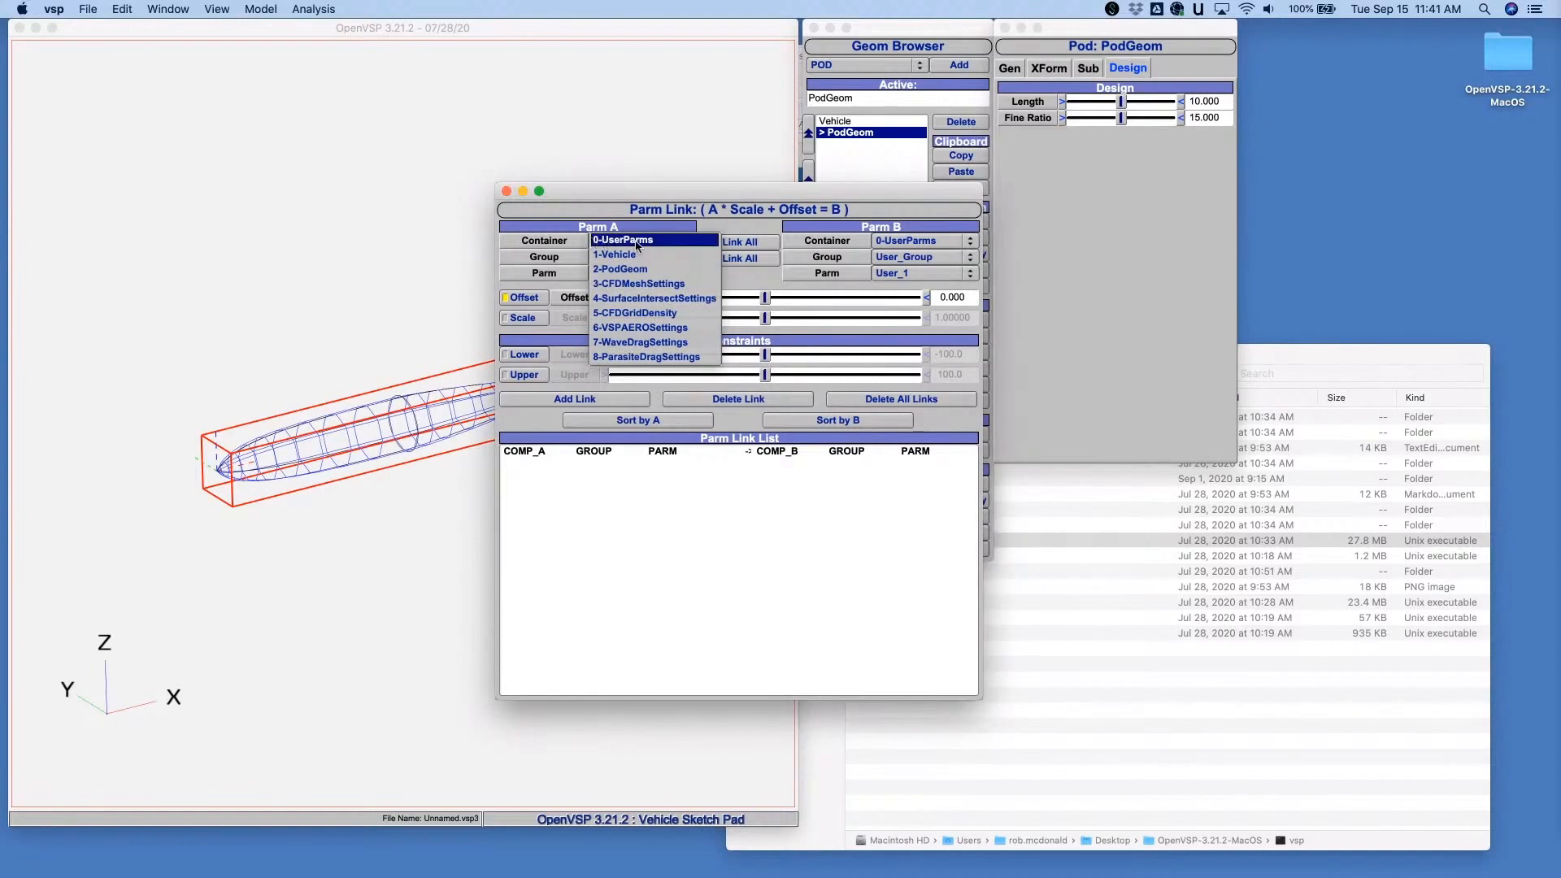
pyautogui.click(623, 268)
pyautogui.click(621, 258)
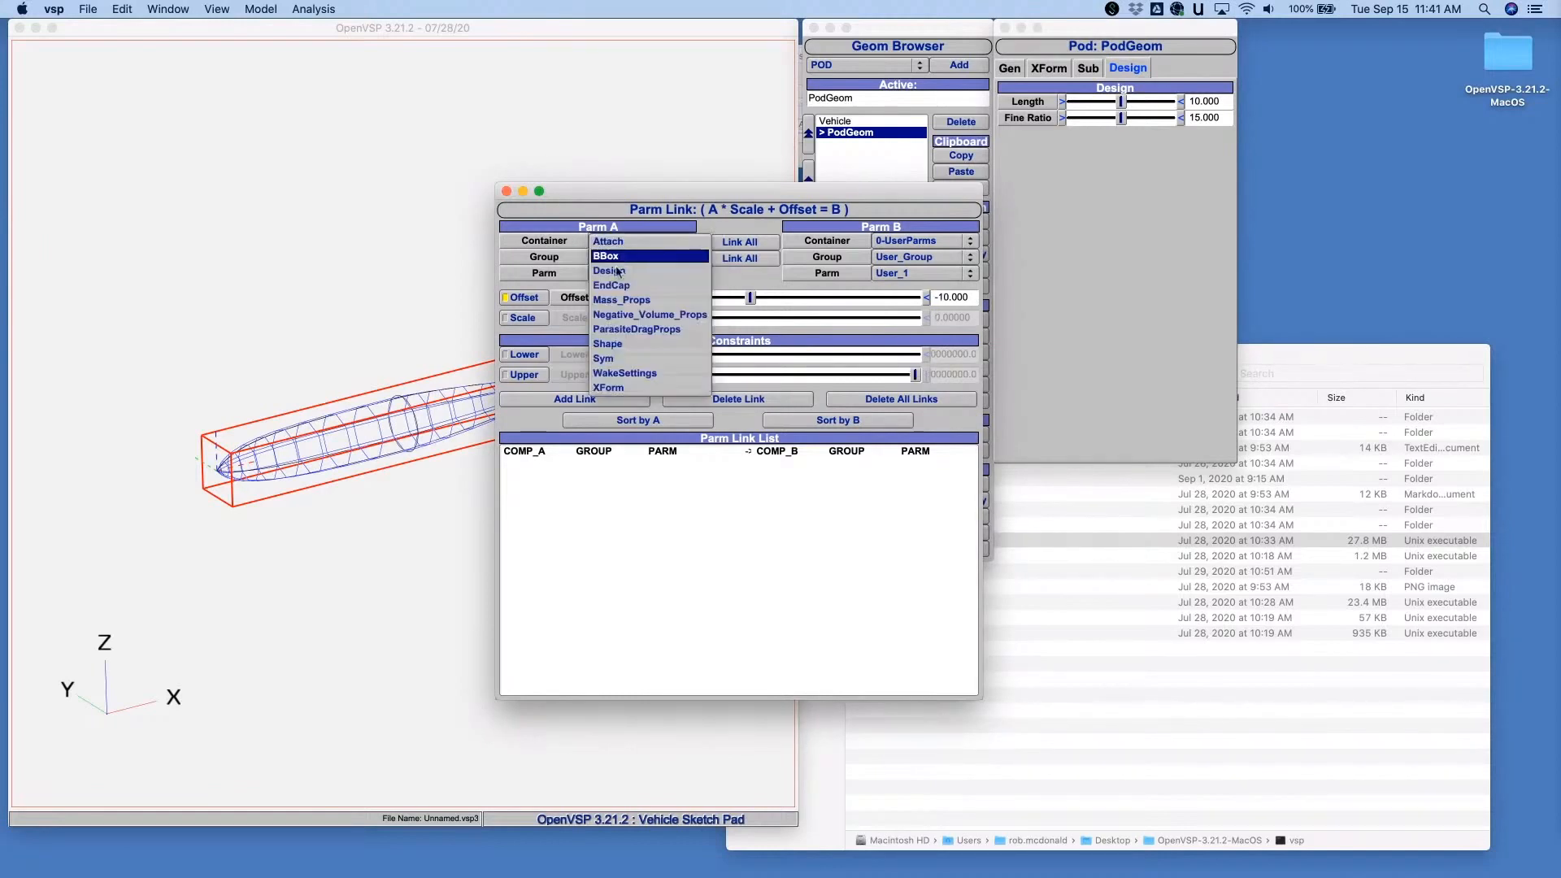
pyautogui.click(618, 271)
pyautogui.click(622, 275)
pyautogui.click(623, 279)
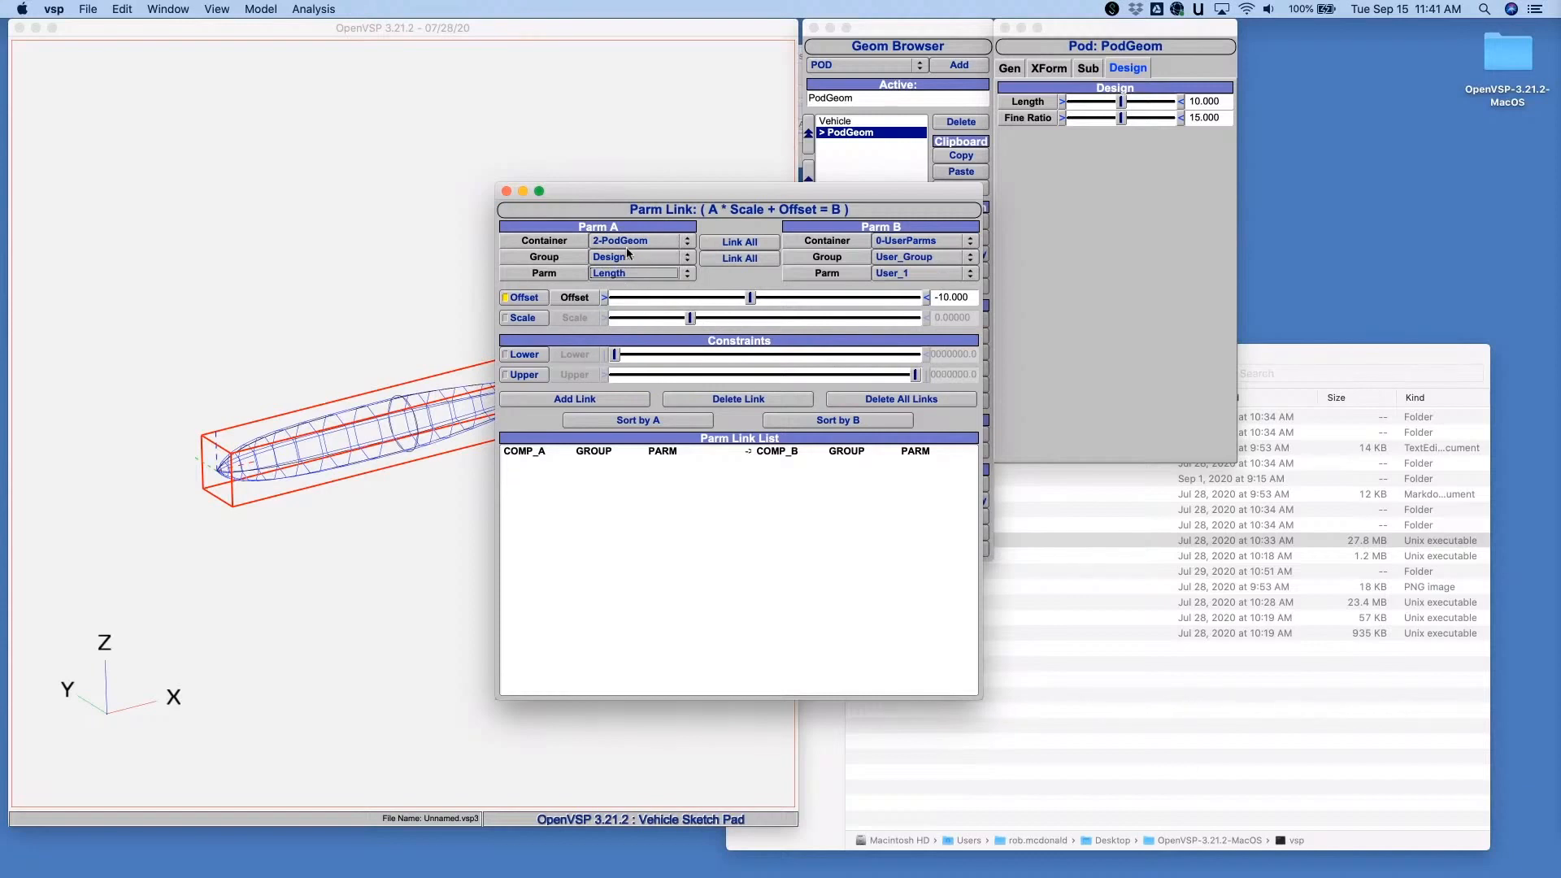
# - Set Parm B of the link to PodGeom's FineRatio in the Design group
pyautogui.click(923, 240)
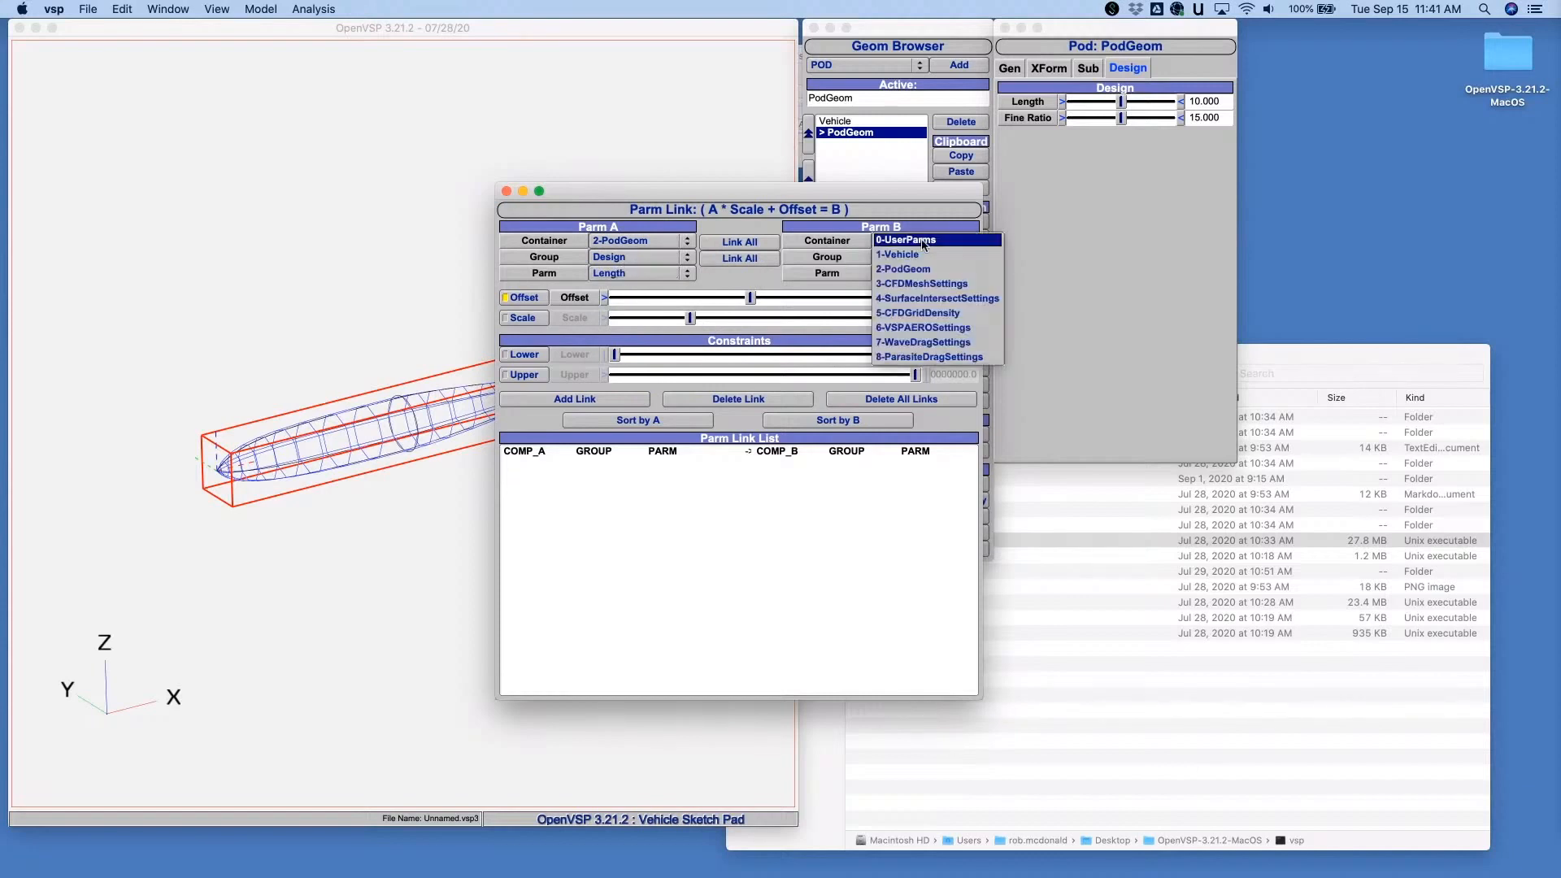
pyautogui.click(922, 269)
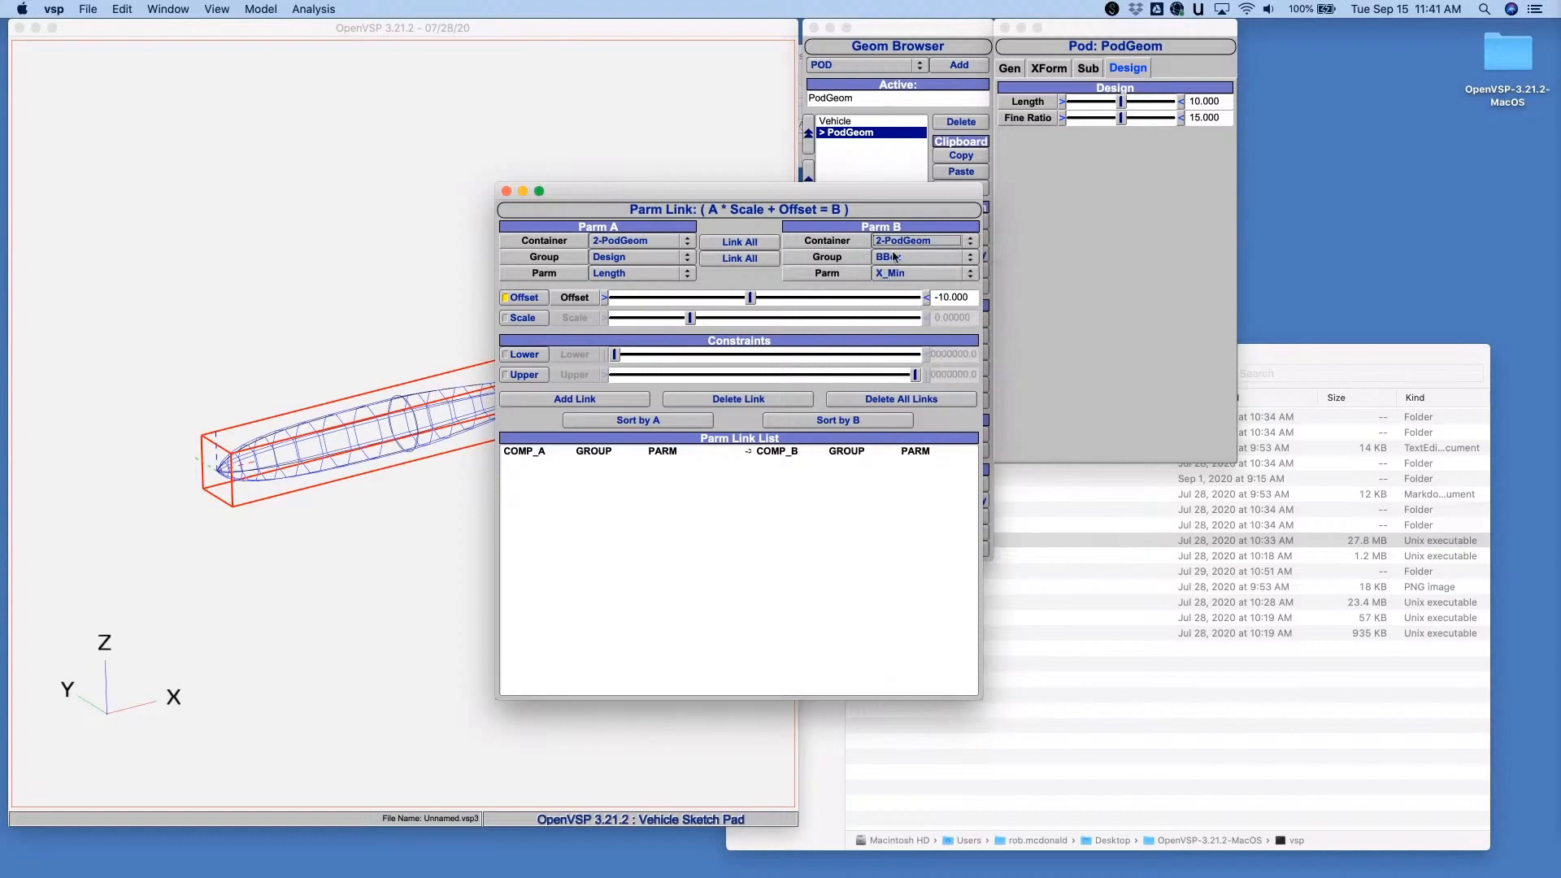
pyautogui.click(894, 256)
pyautogui.click(899, 271)
pyautogui.click(903, 274)
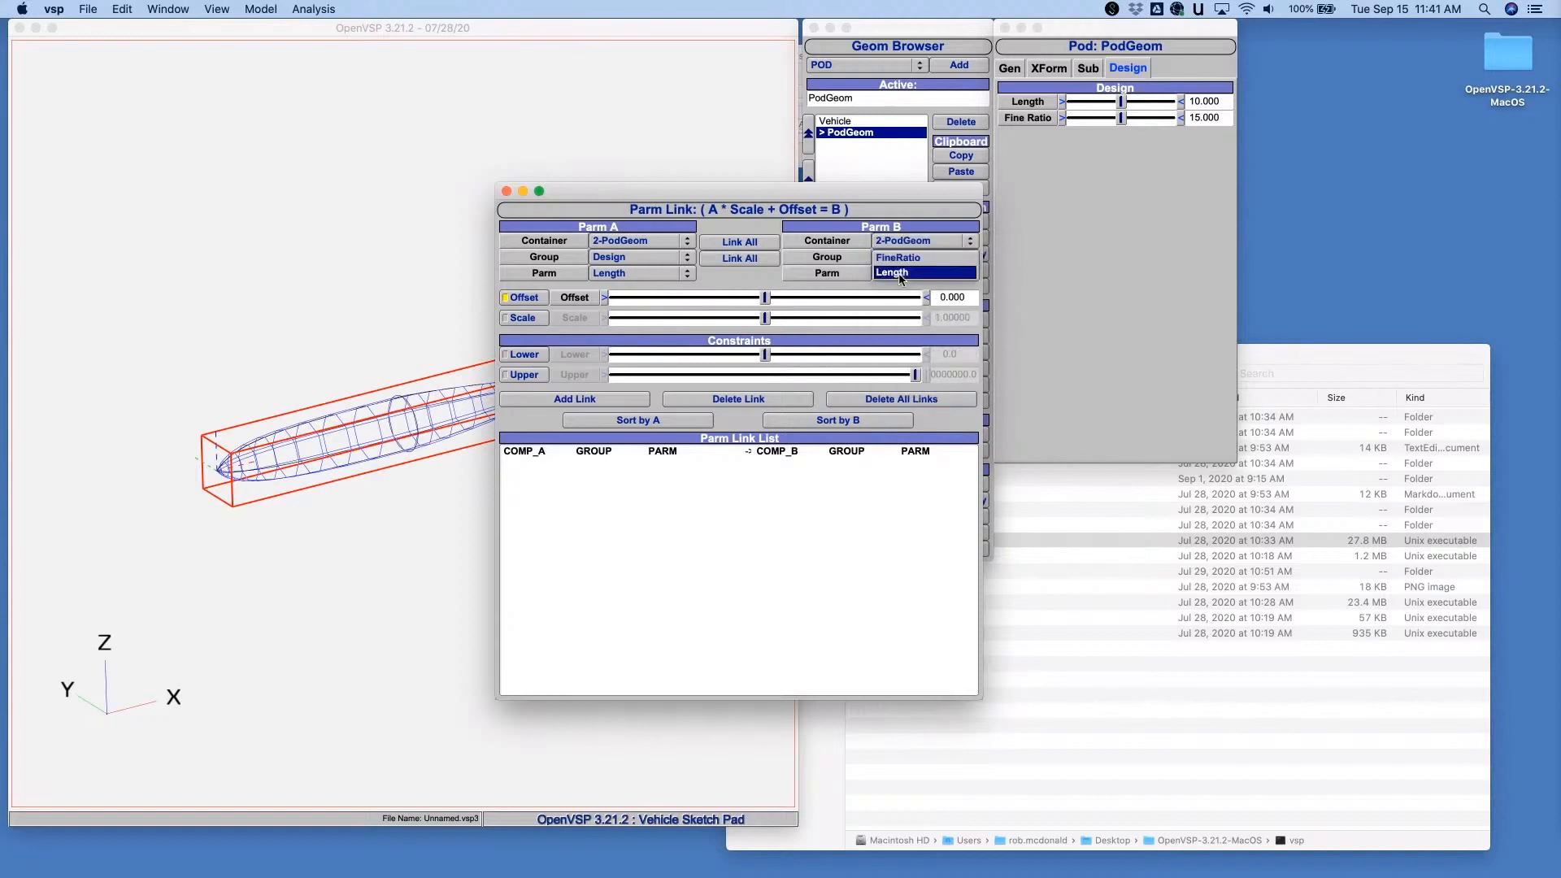
pyautogui.click(905, 260)
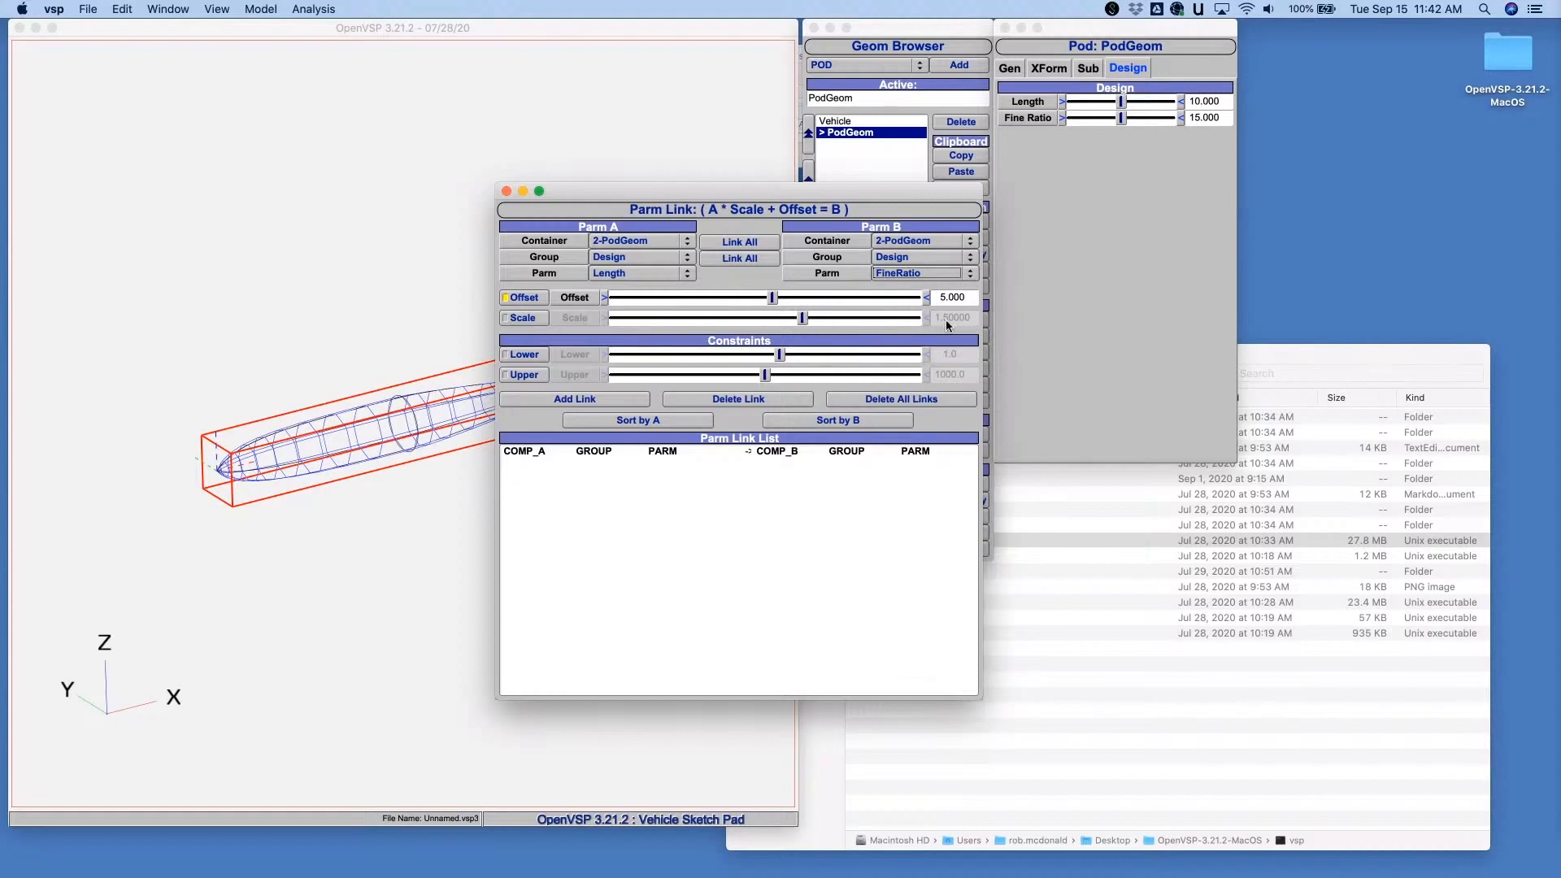
# - Make the link use a scale factor instead of an offset and add it to the link list
pyautogui.click(526, 317)
pyautogui.click(529, 297)
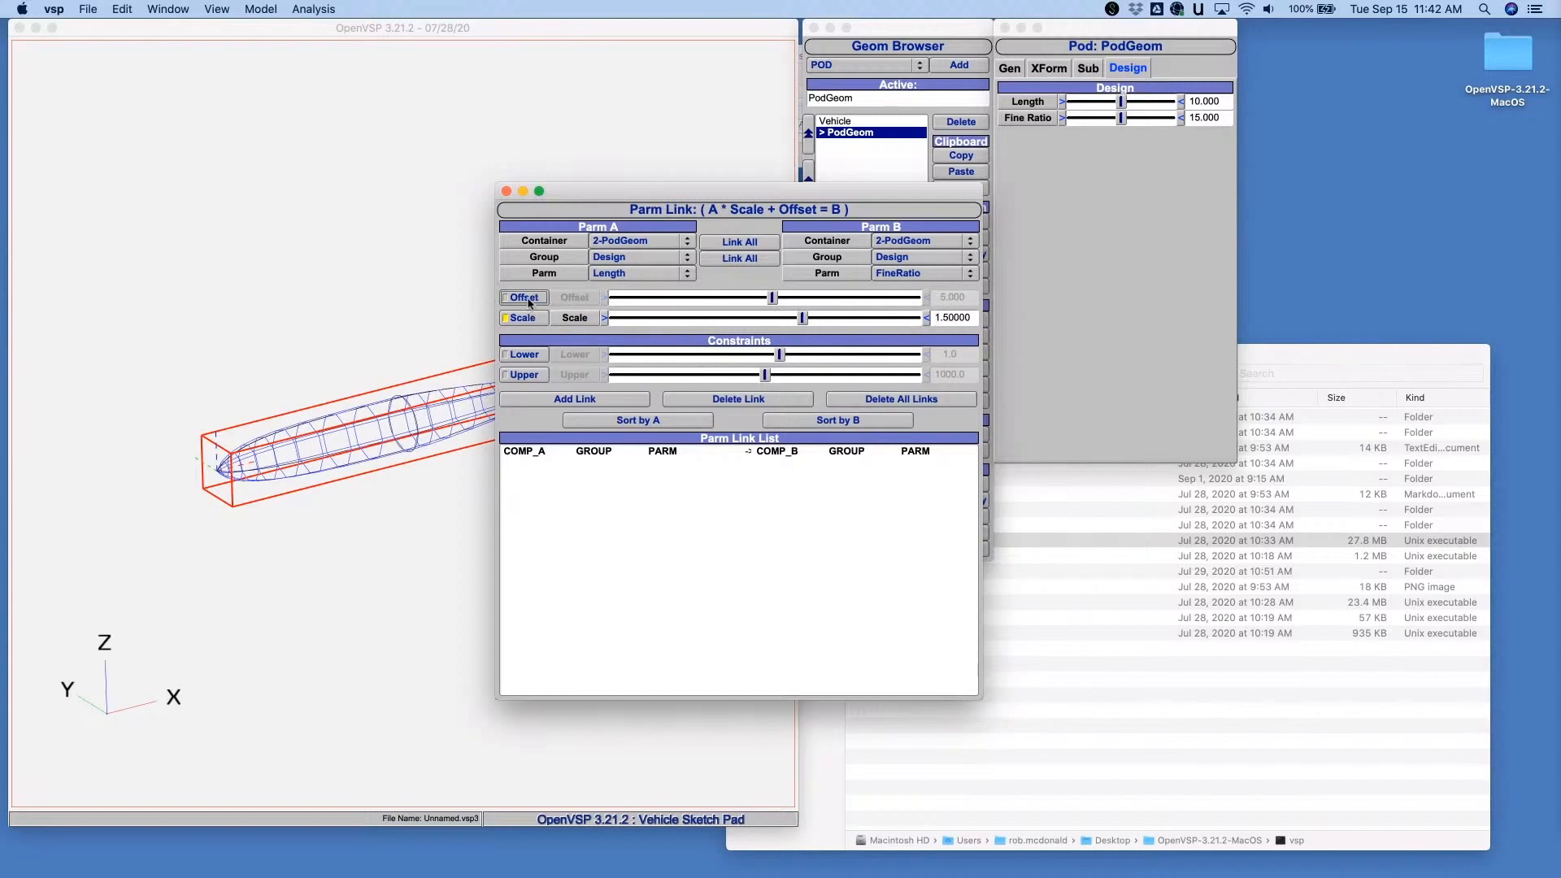
pyautogui.moveTo(896, 195); pyautogui.dragTo(1093, 275)
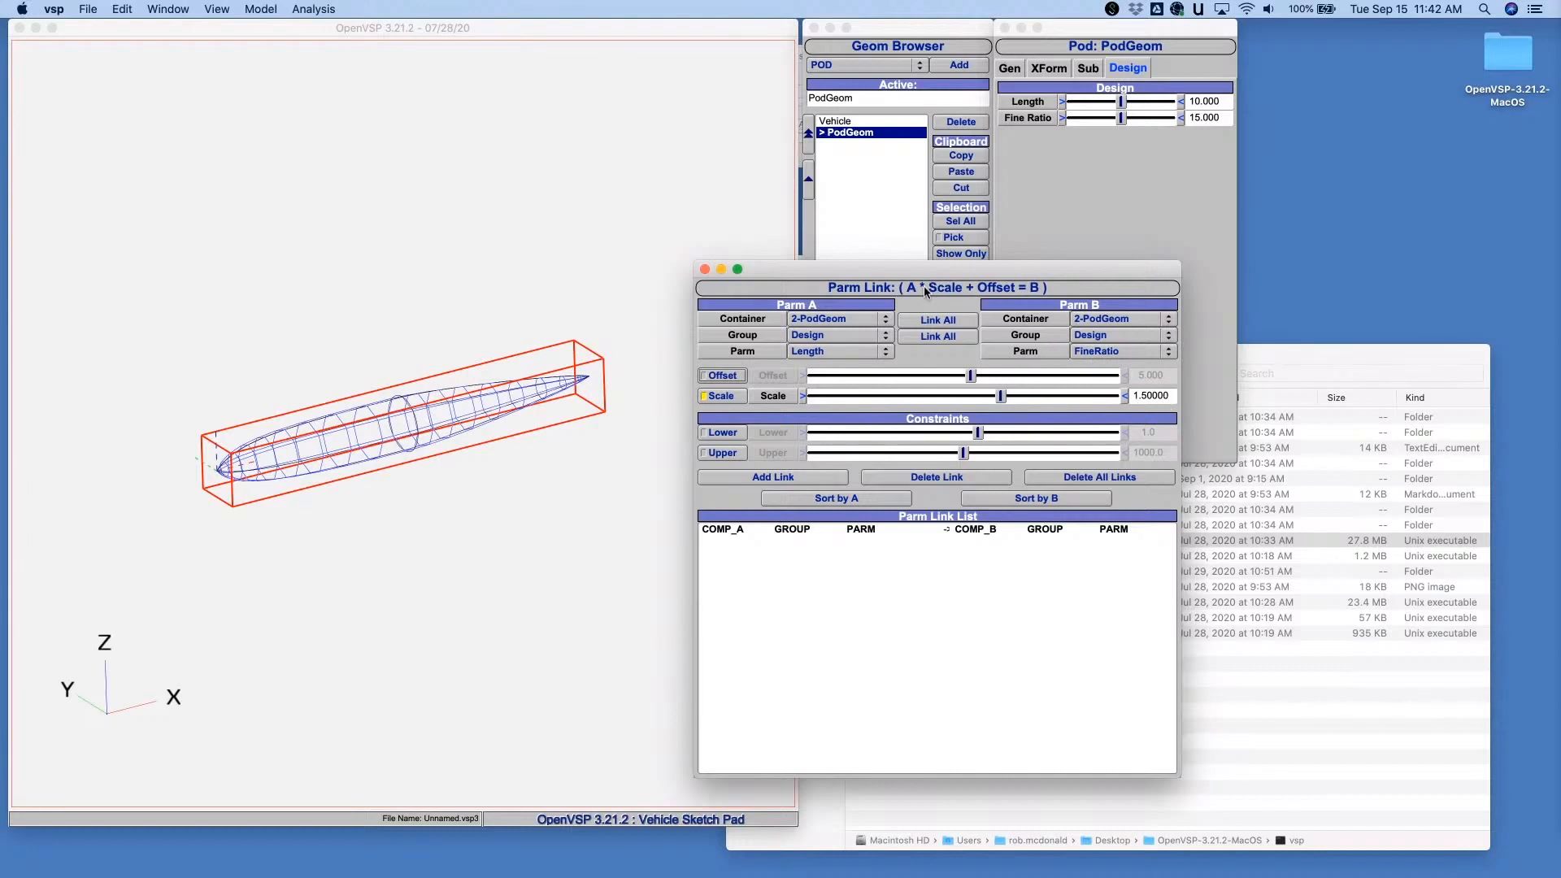
pyautogui.click(801, 481)
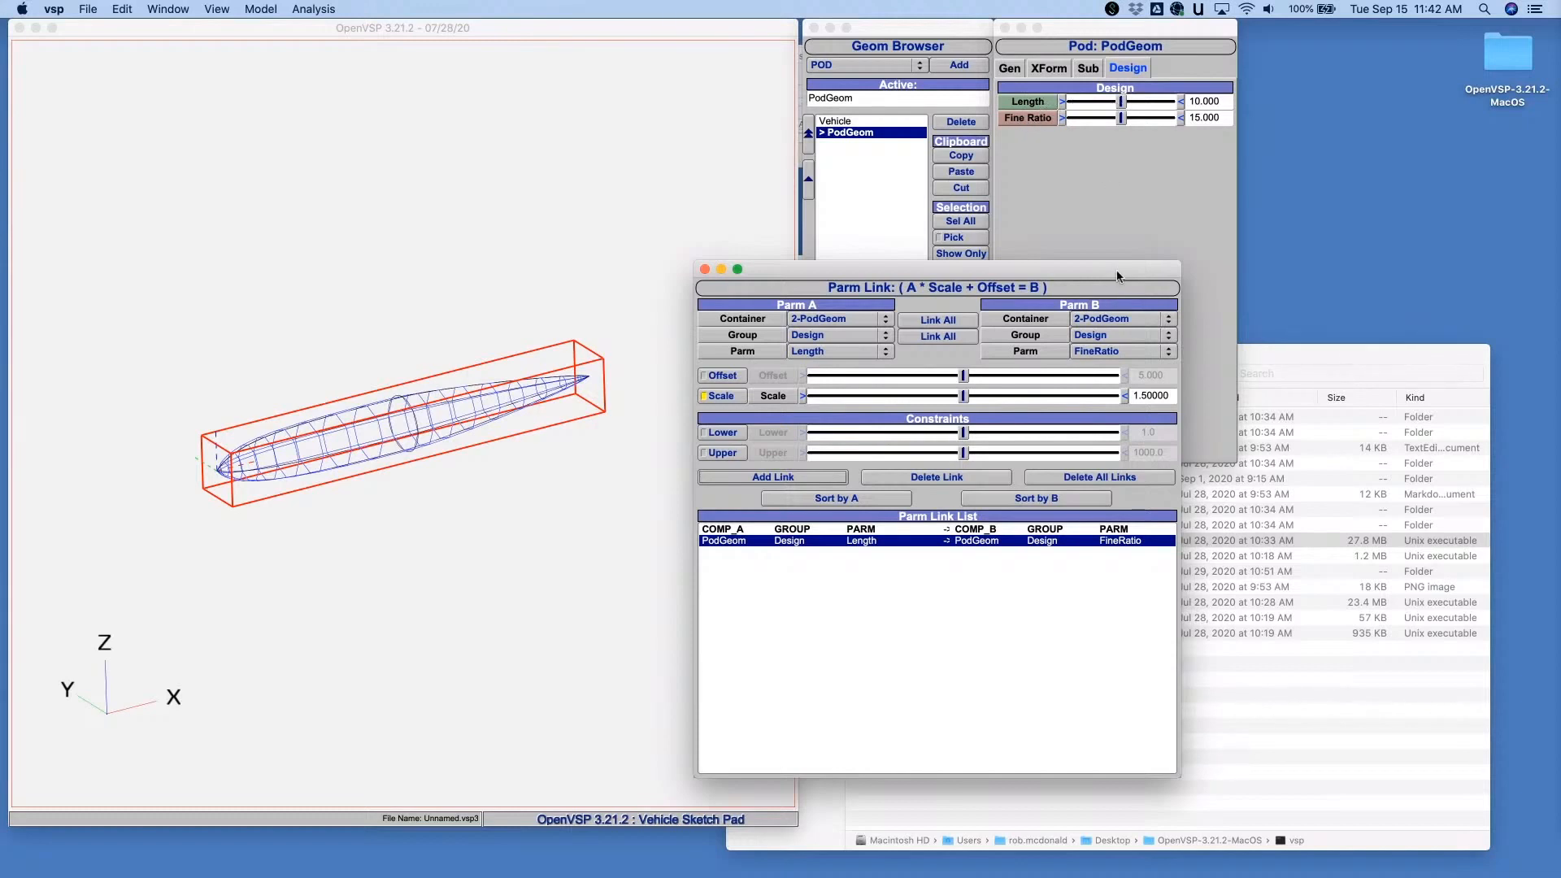
# - Vary the pod's length to test how the linked fineness ratio follows it
pyautogui.moveTo(1115, 270); pyautogui.dragTo(1249, 335)
pyautogui.moveTo(1121, 101)
pyautogui.mouseDown()
pyautogui.moveTo(1145, 101)
pyautogui.moveTo(1081, 109)
pyautogui.moveTo(1148, 114)
pyautogui.moveTo(1099, 109)
pyautogui.moveTo(1144, 103)
pyautogui.moveTo(1122, 105)
pyautogui.mouseUp()
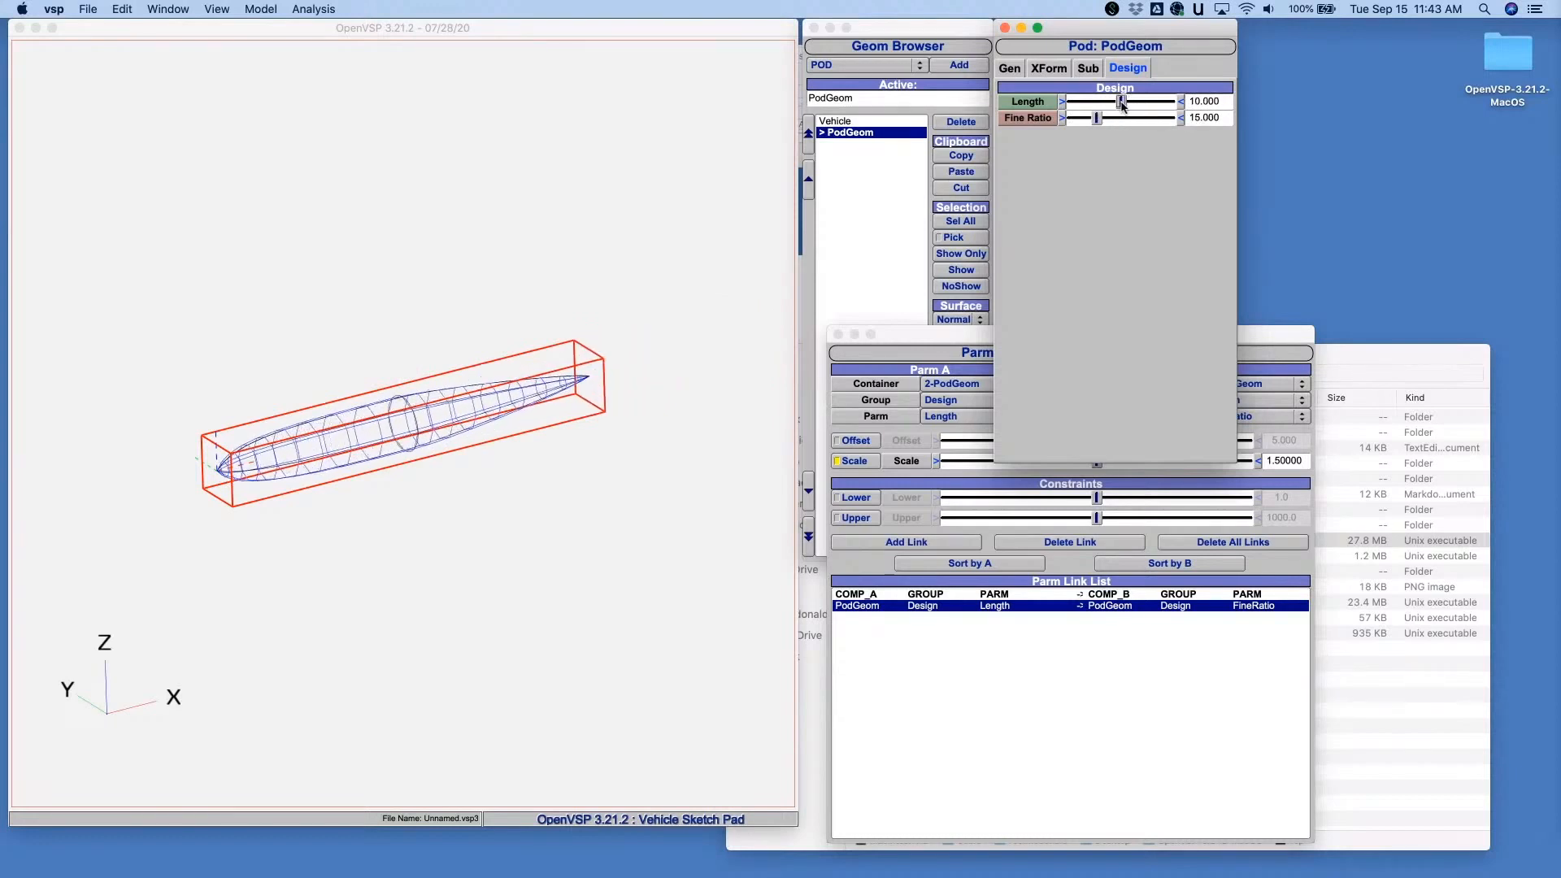
# - Examine the Length parameter's info, regular links and advanced links, and close its details window
pyautogui.click(1028, 101)
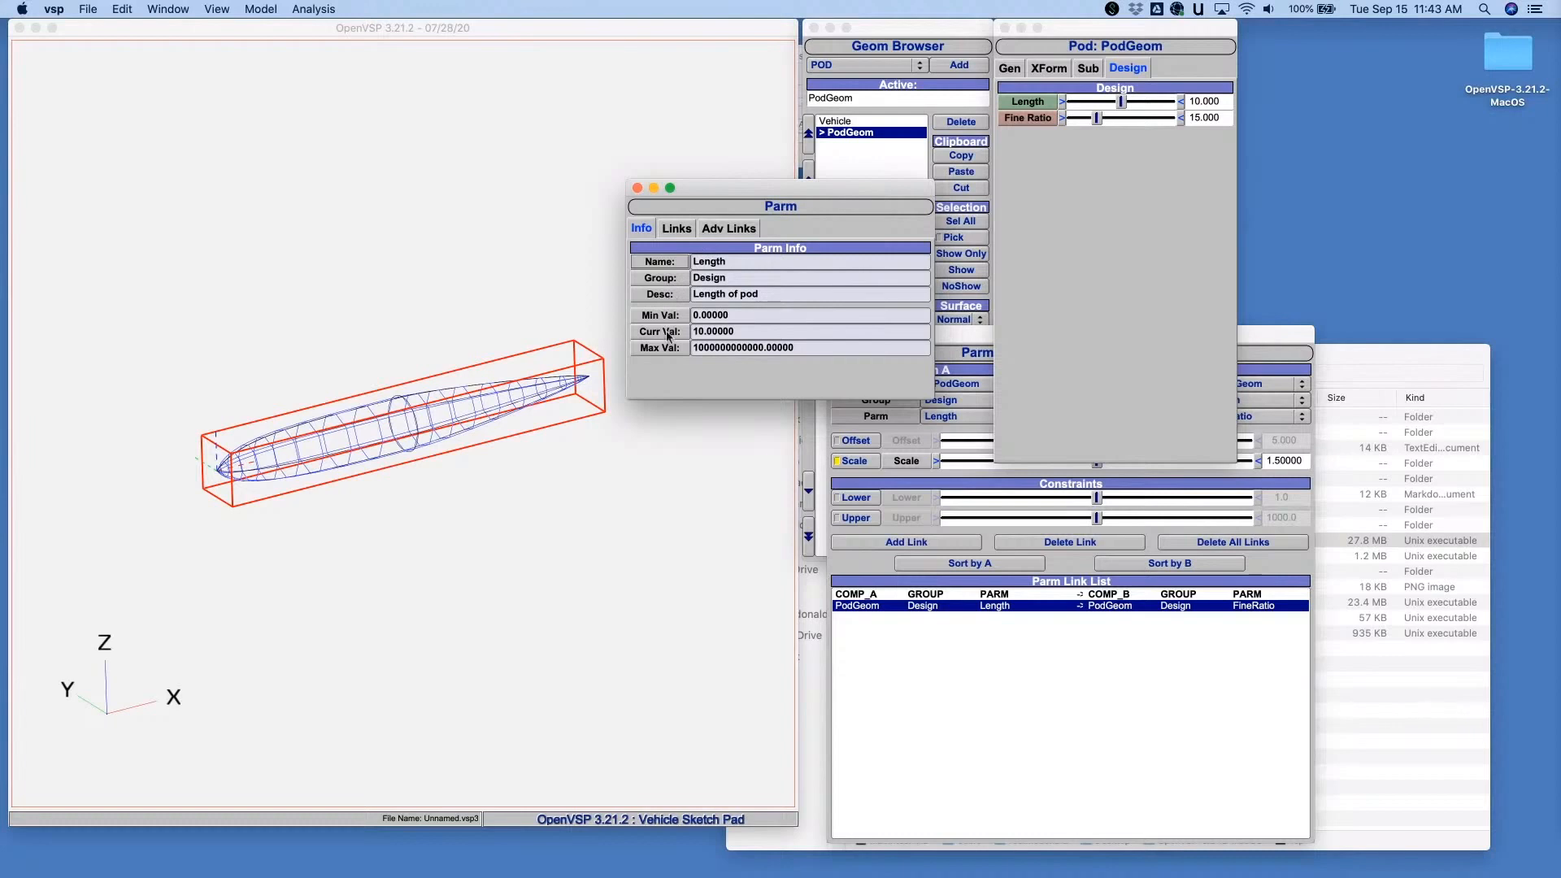
pyautogui.click(675, 229)
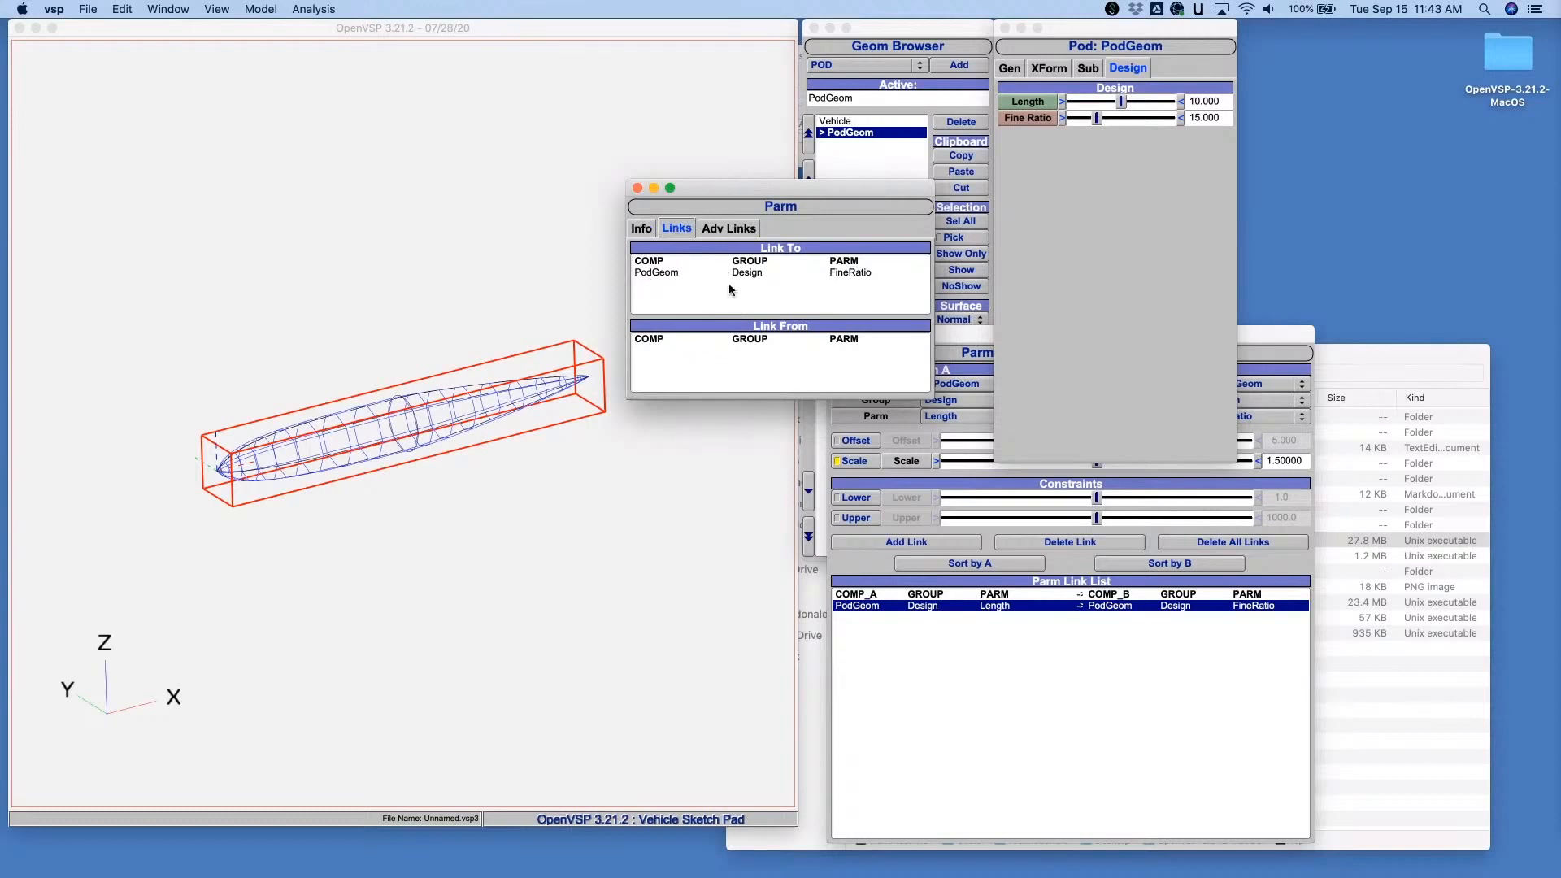
pyautogui.moveTo(731, 190); pyautogui.dragTo(714, 114)
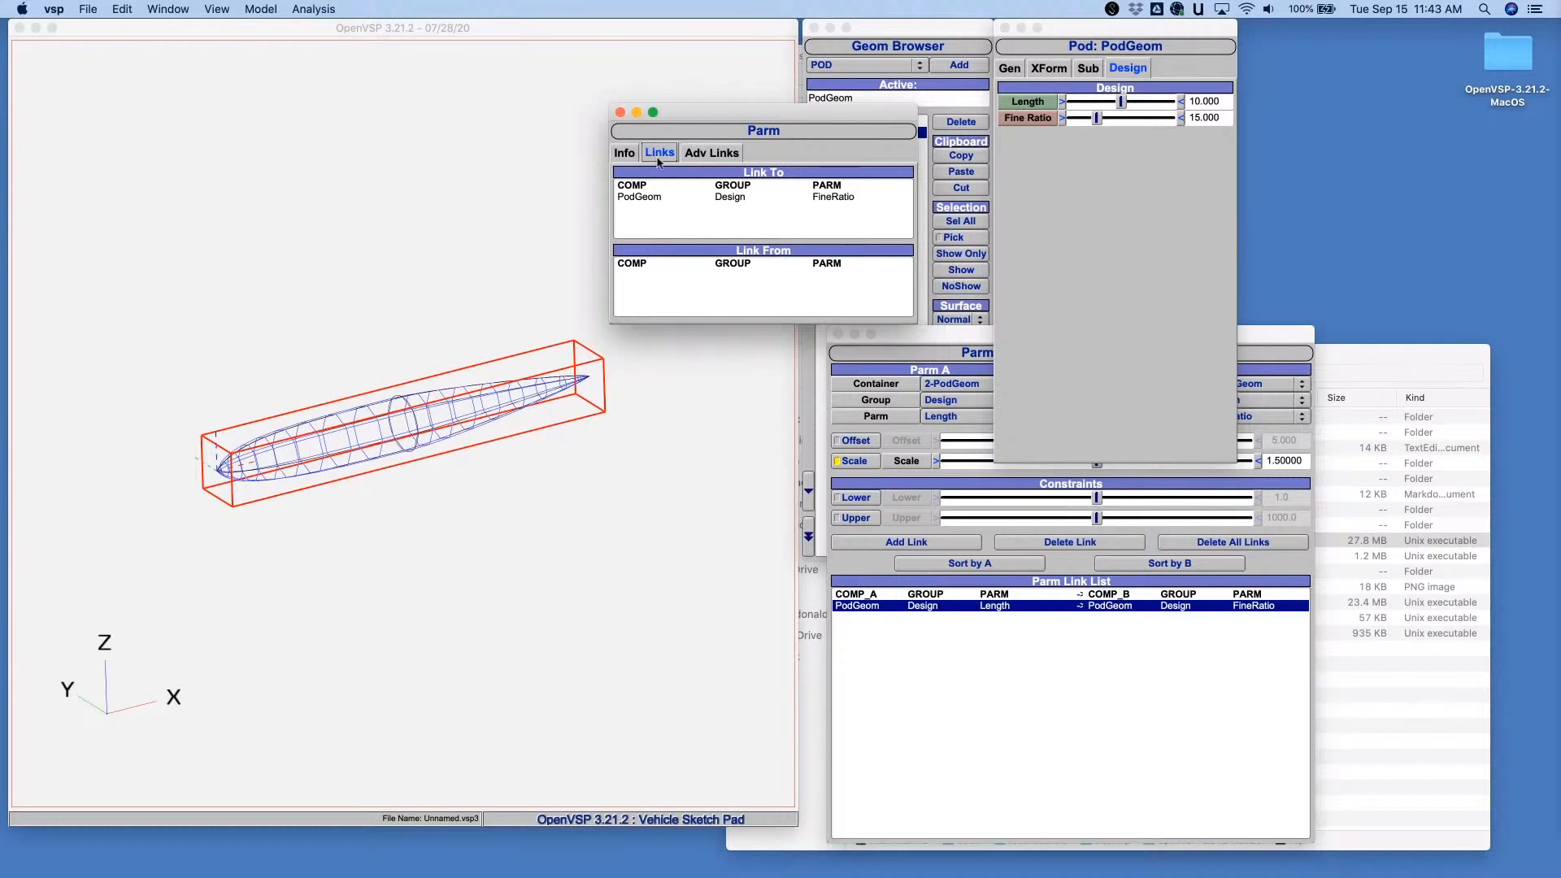
pyautogui.click(712, 153)
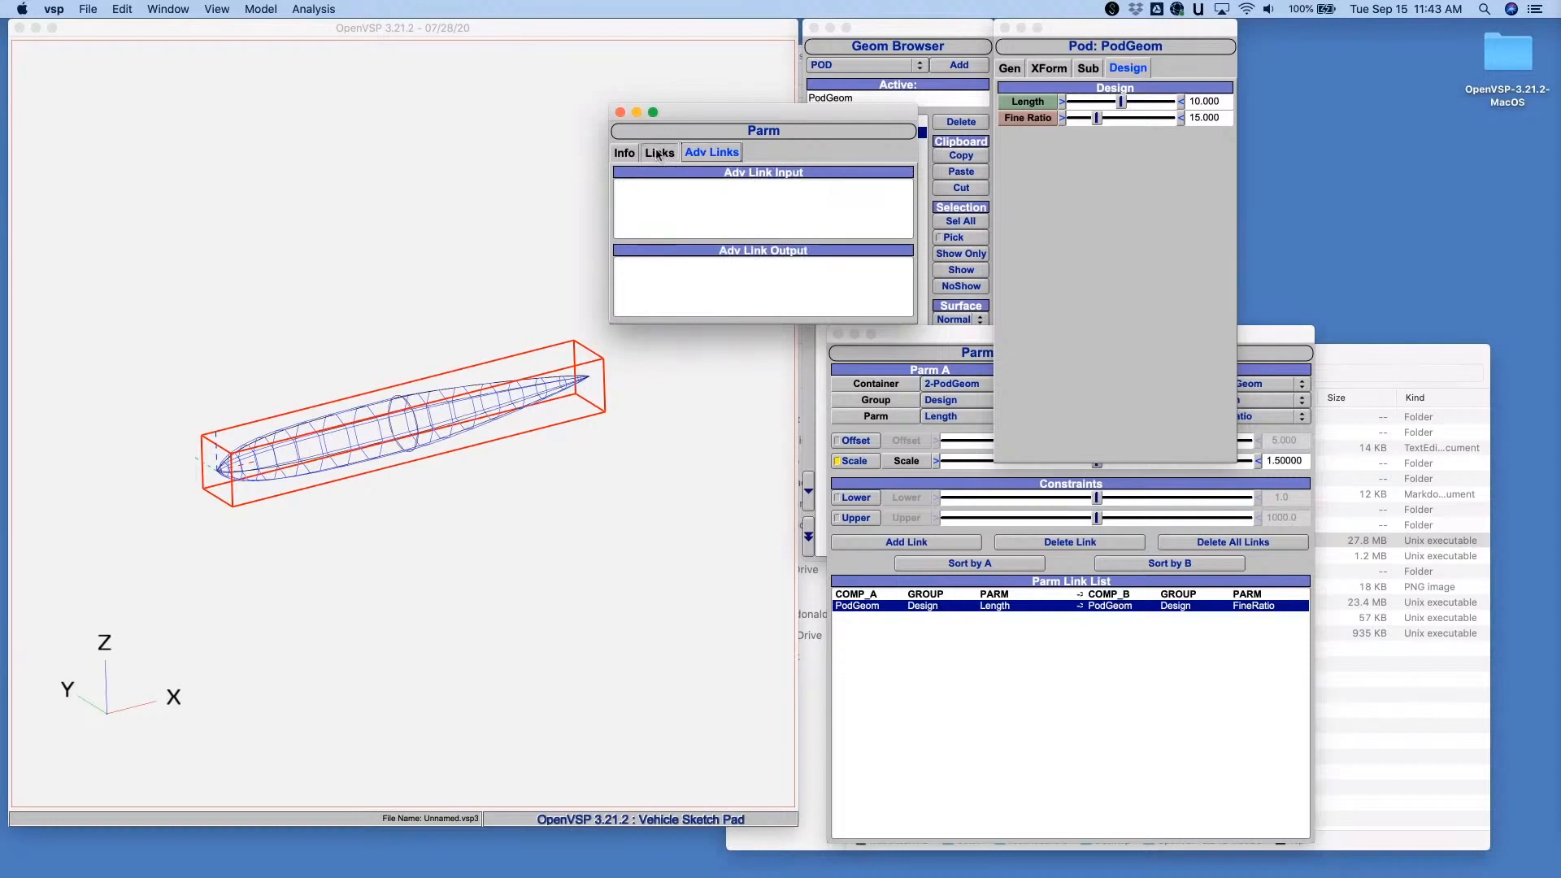
pyautogui.click(660, 153)
pyautogui.click(711, 153)
pyautogui.click(620, 112)
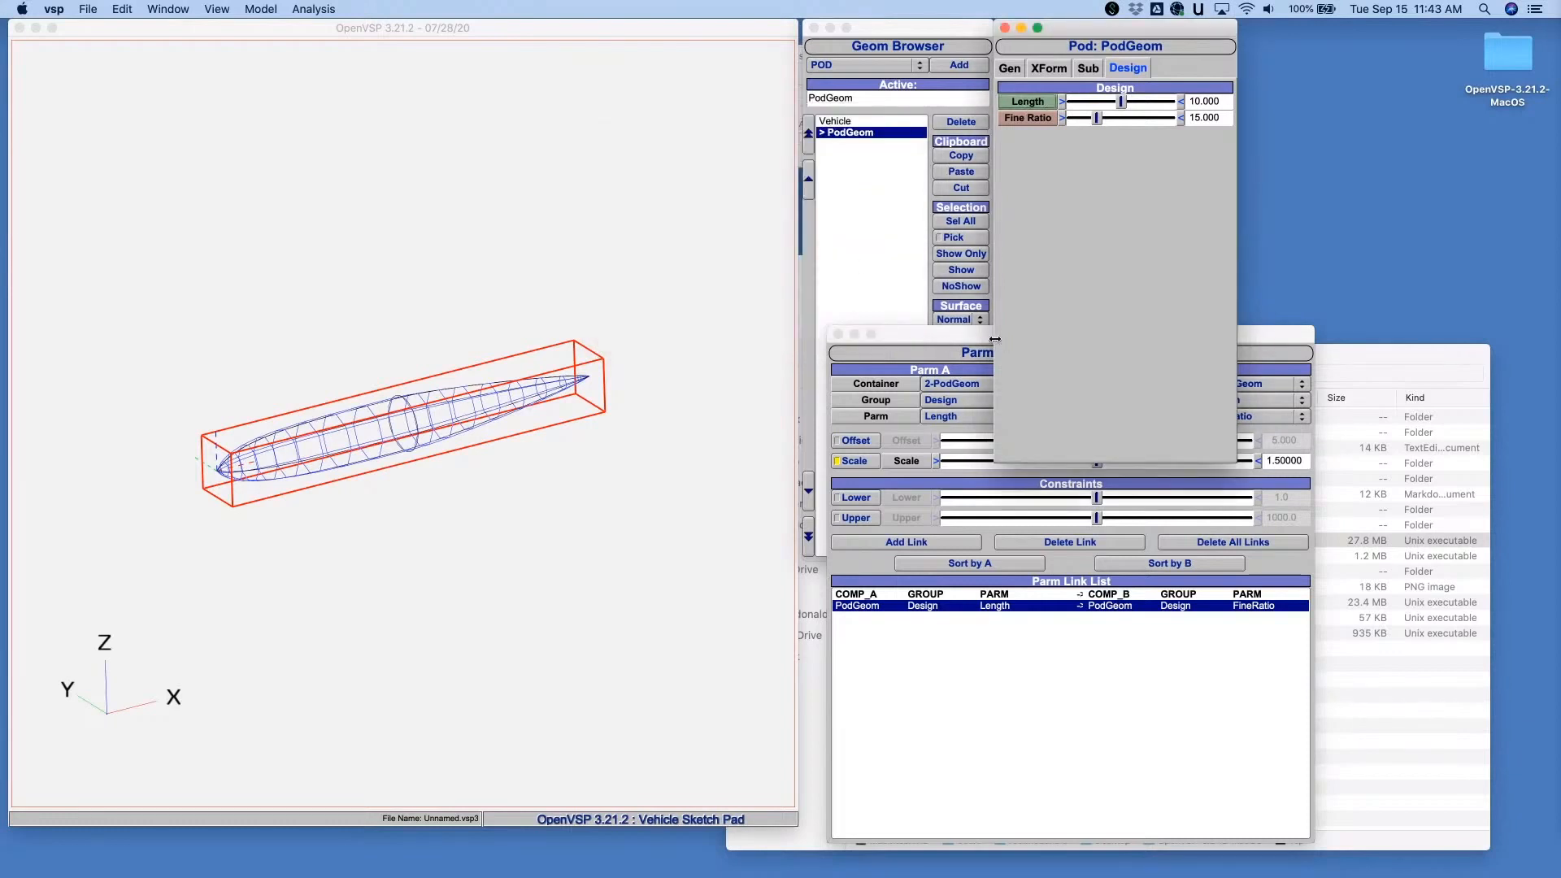
# - Delete the existing Length-to-FineRatio link and set the containers of both Parm A and Parm B to UserParms
pyautogui.moveTo(940, 334); pyautogui.dragTo(729, 332)
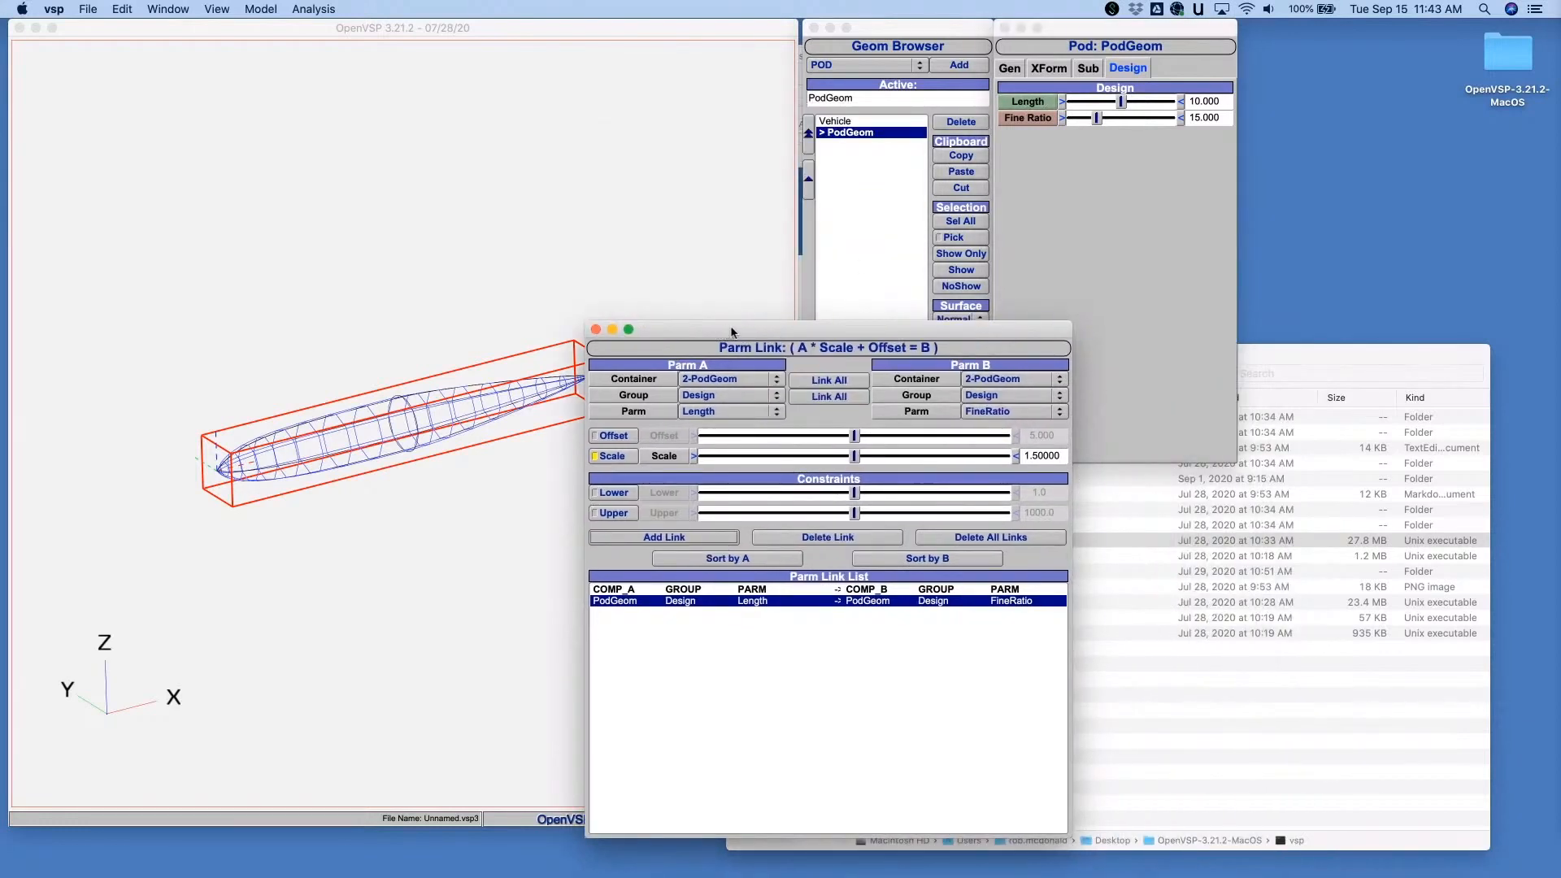
pyautogui.click(841, 538)
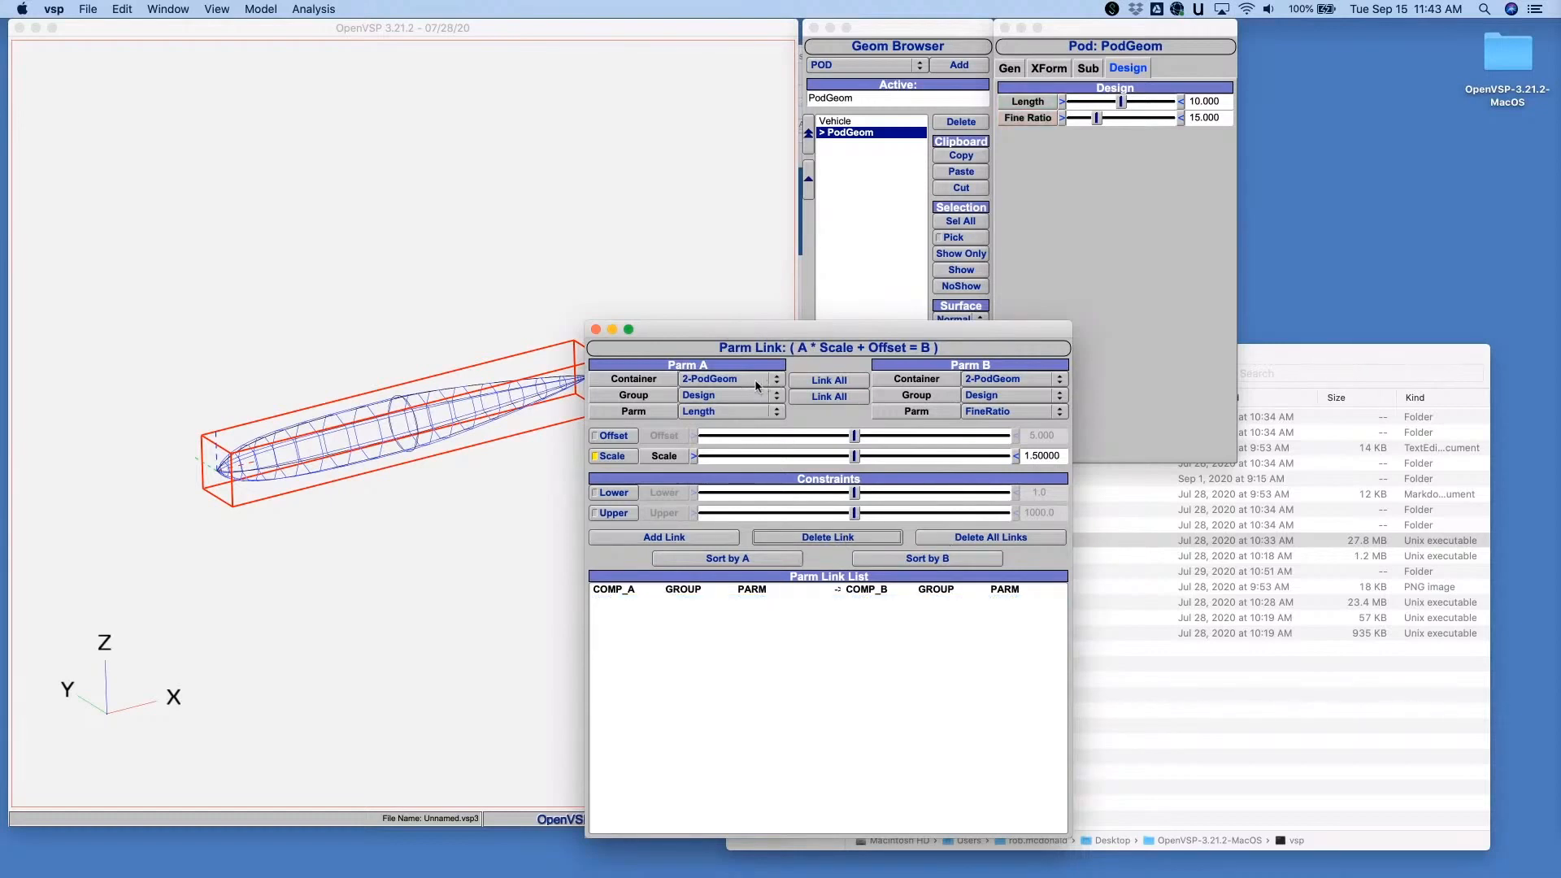
pyautogui.click(723, 379)
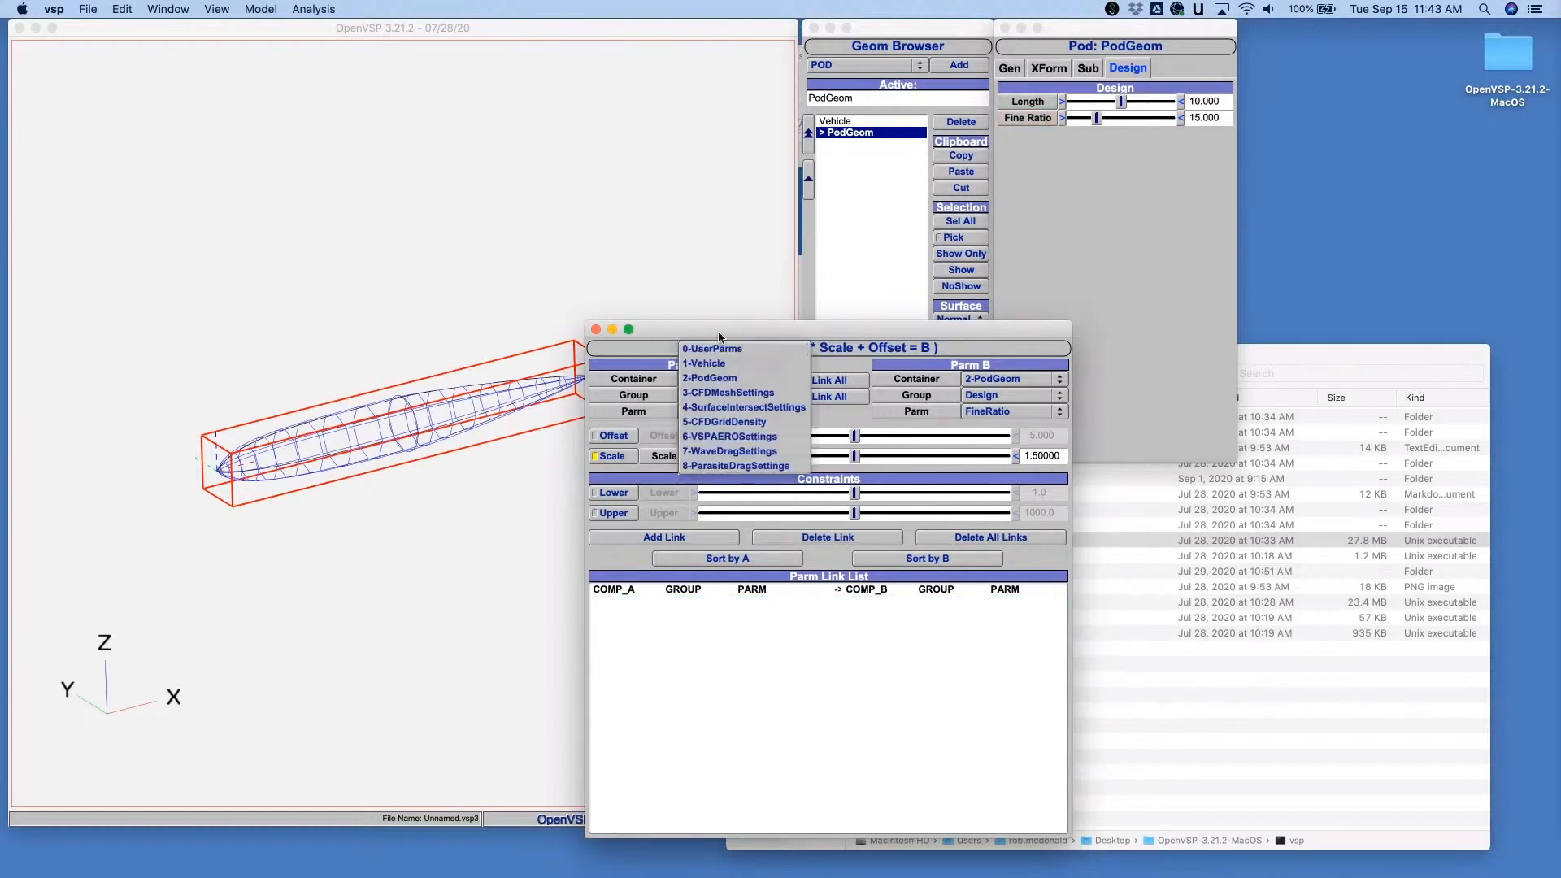
pyautogui.click(713, 349)
pyautogui.click(1003, 382)
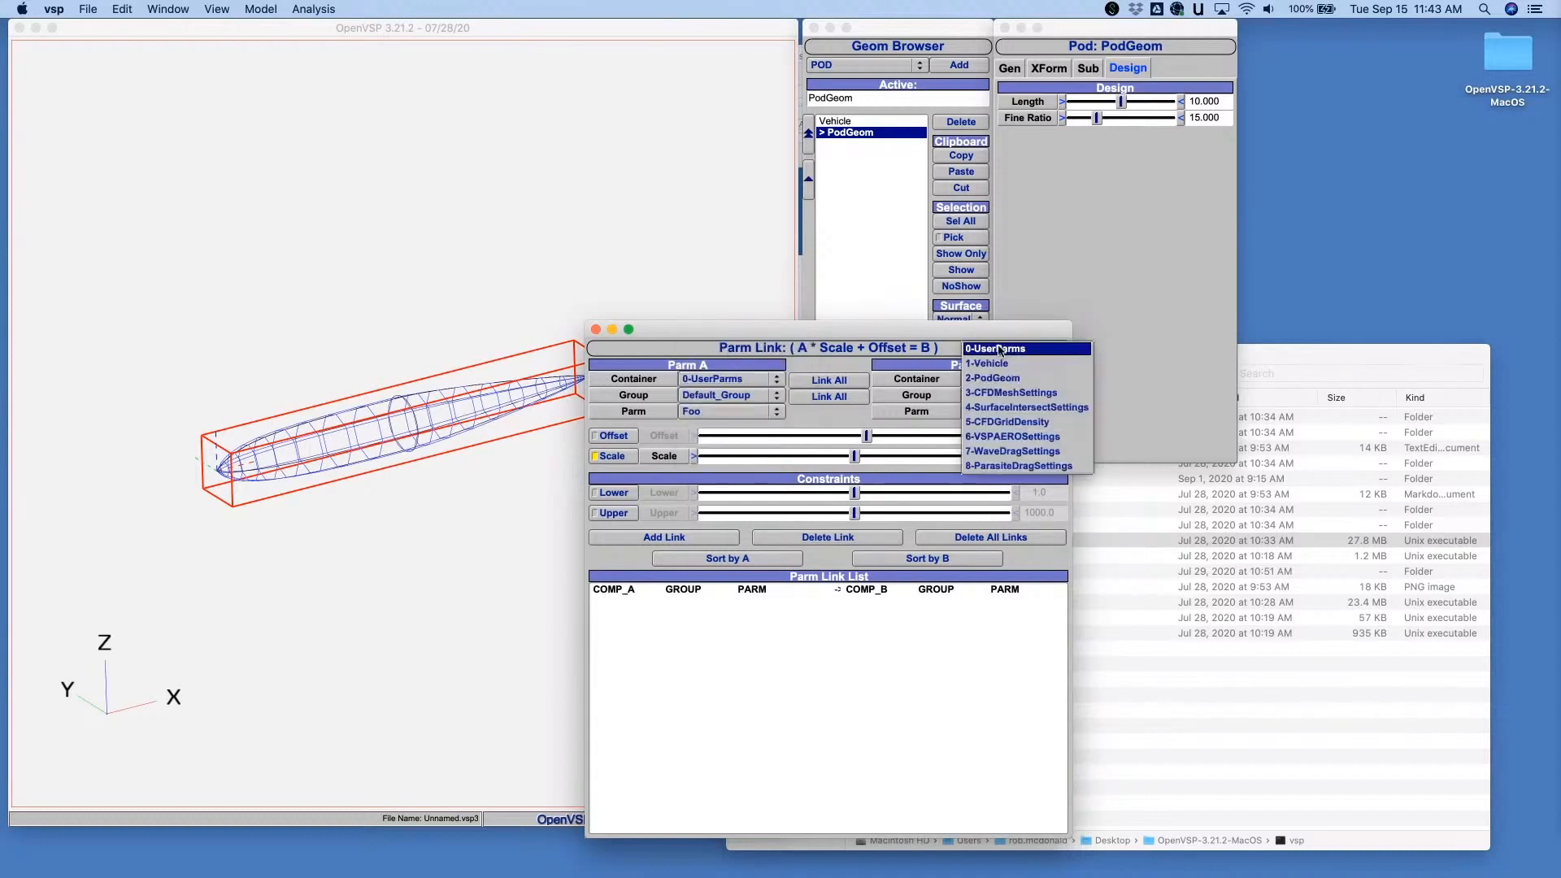
pyautogui.click(999, 349)
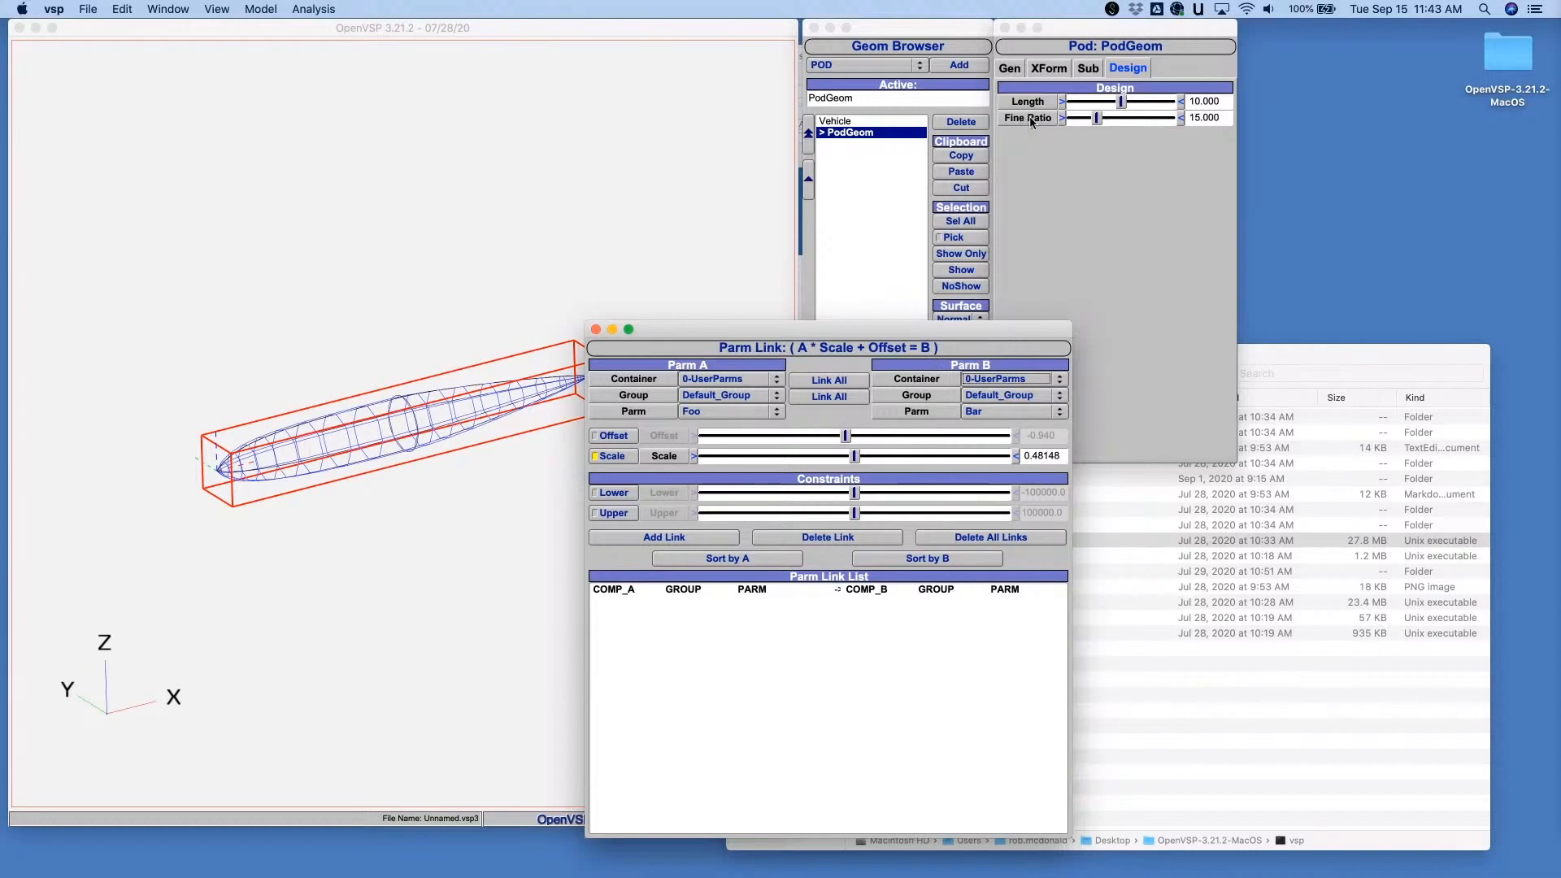
# - Set Parm A to PodGeom's Design FineRatio and Parm B to PodGeom's Design Length, taking both from the pod's design parameters
pyautogui.moveTo(1029, 118); pyautogui.dragTo(822, 285)
pyautogui.moveTo(769, 349); pyautogui.dragTo(718, 404)
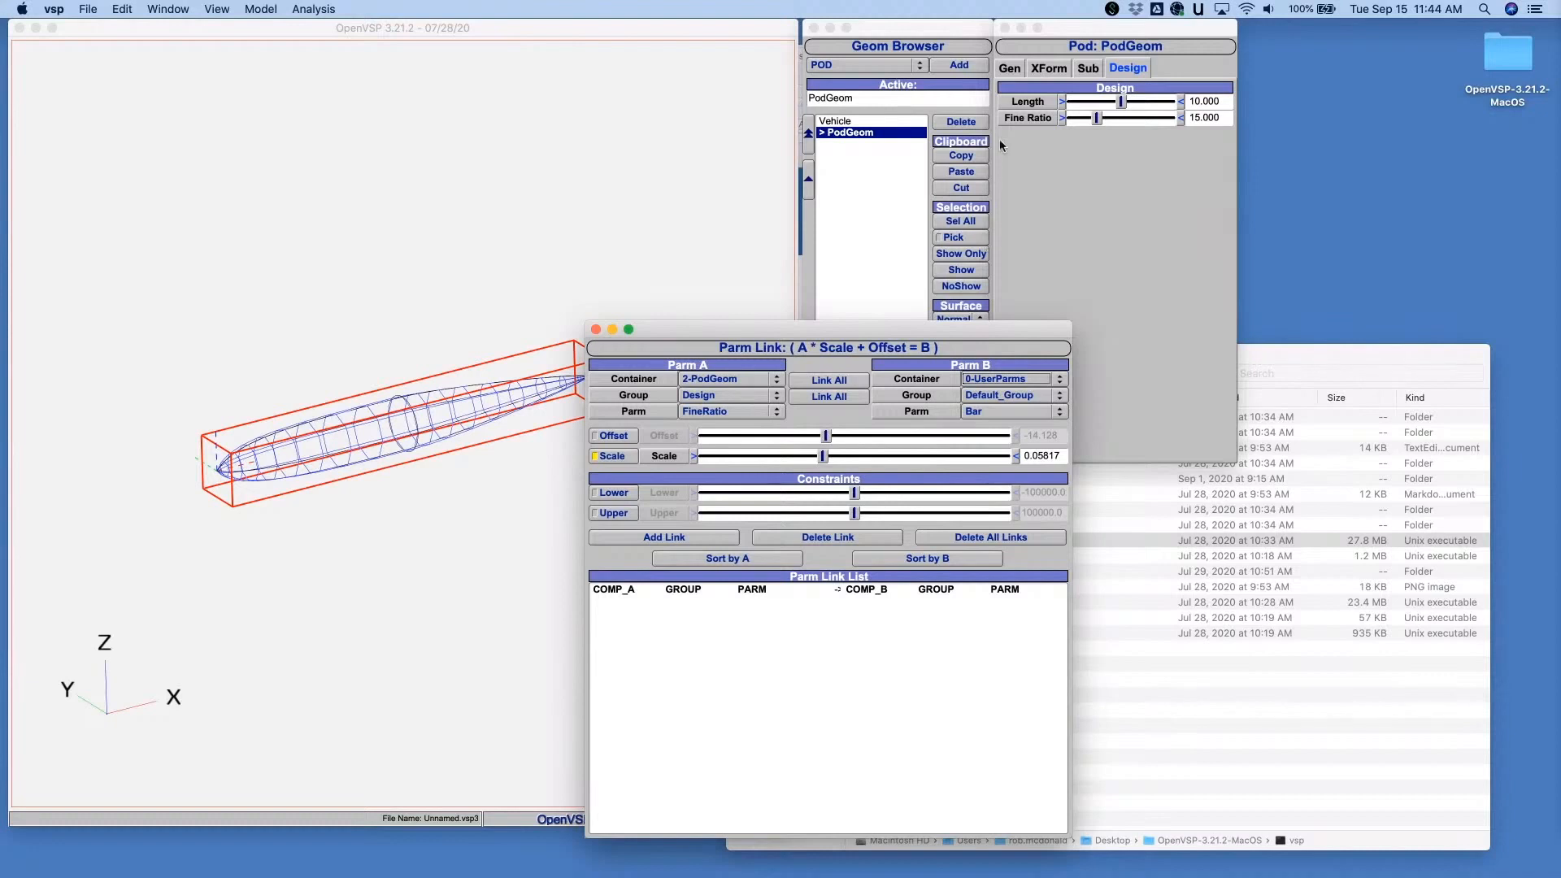
pyautogui.moveTo(1026, 102); pyautogui.dragTo(943, 404)
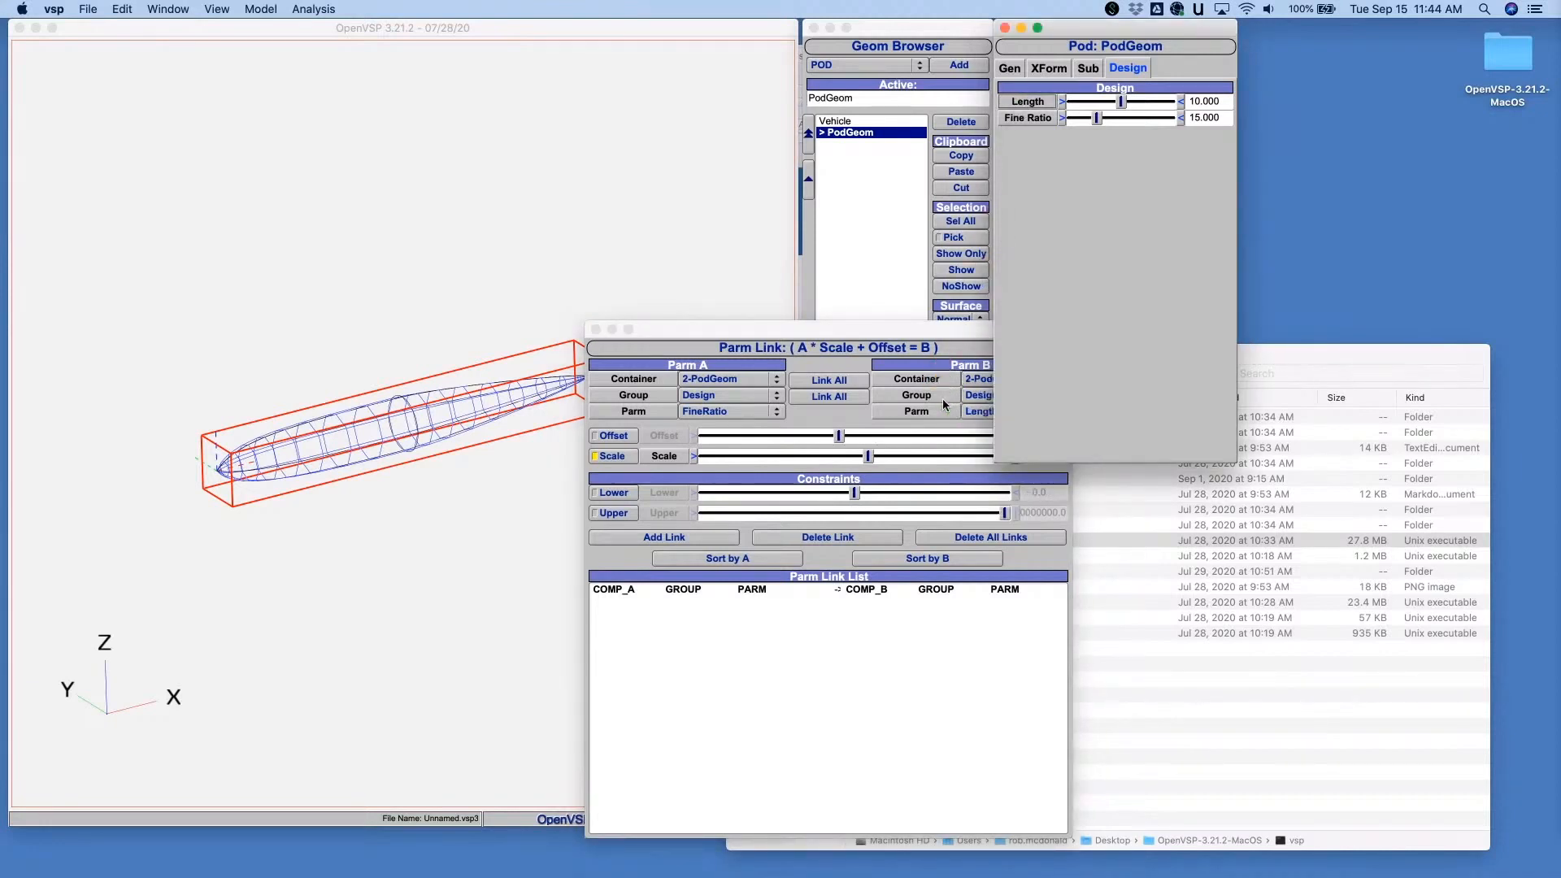
pyautogui.click(951, 334)
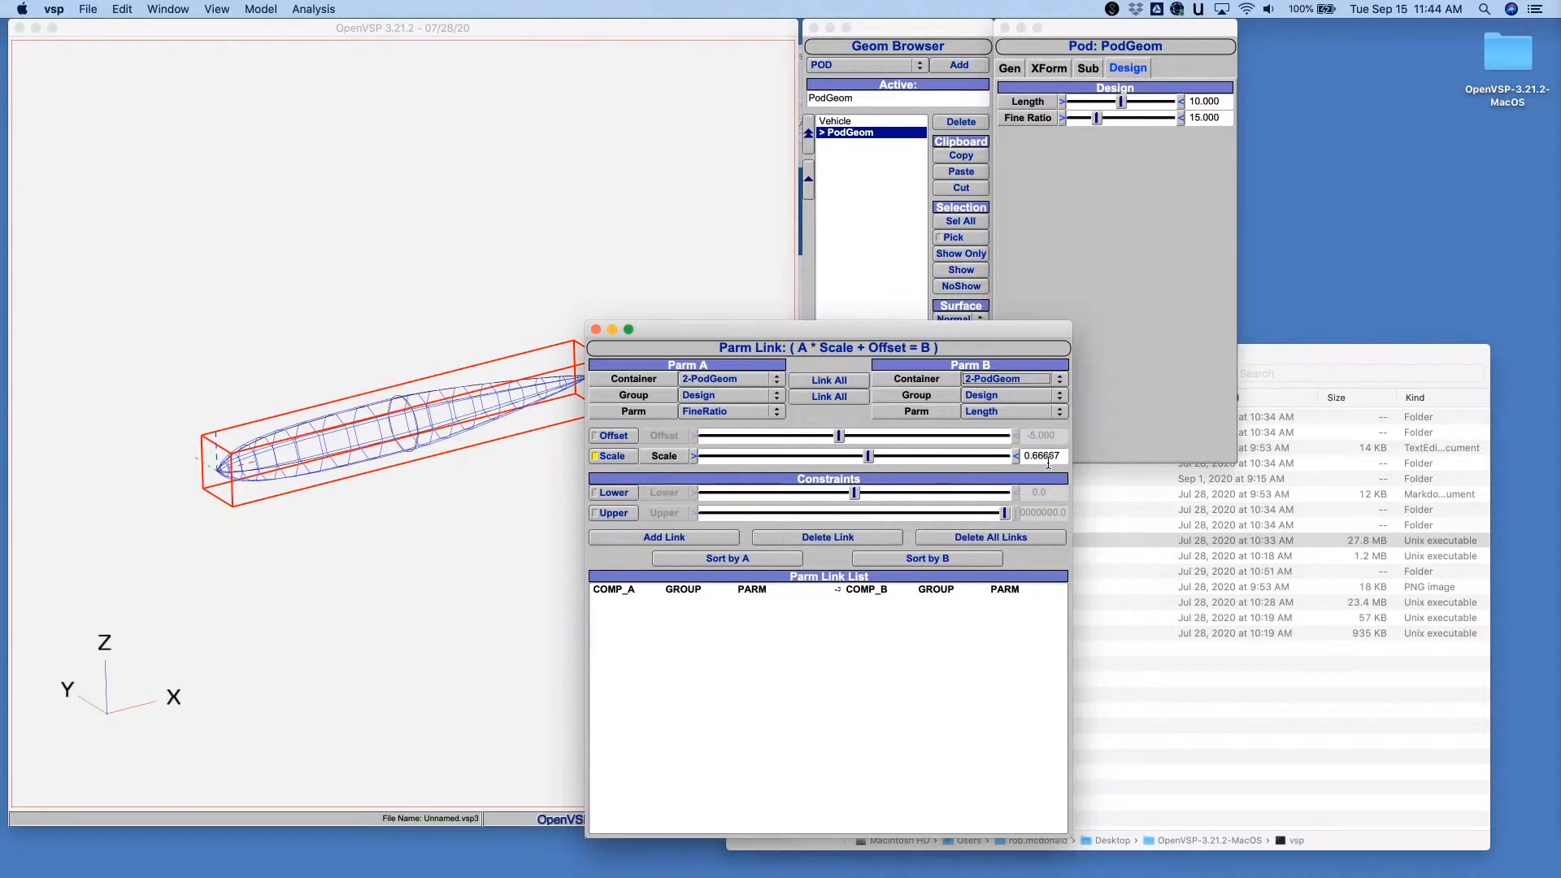
# - Add the FineRatio-to-Length link and raise the pod's fineness ratio to about 16.9 to test it
pyautogui.click(683, 537)
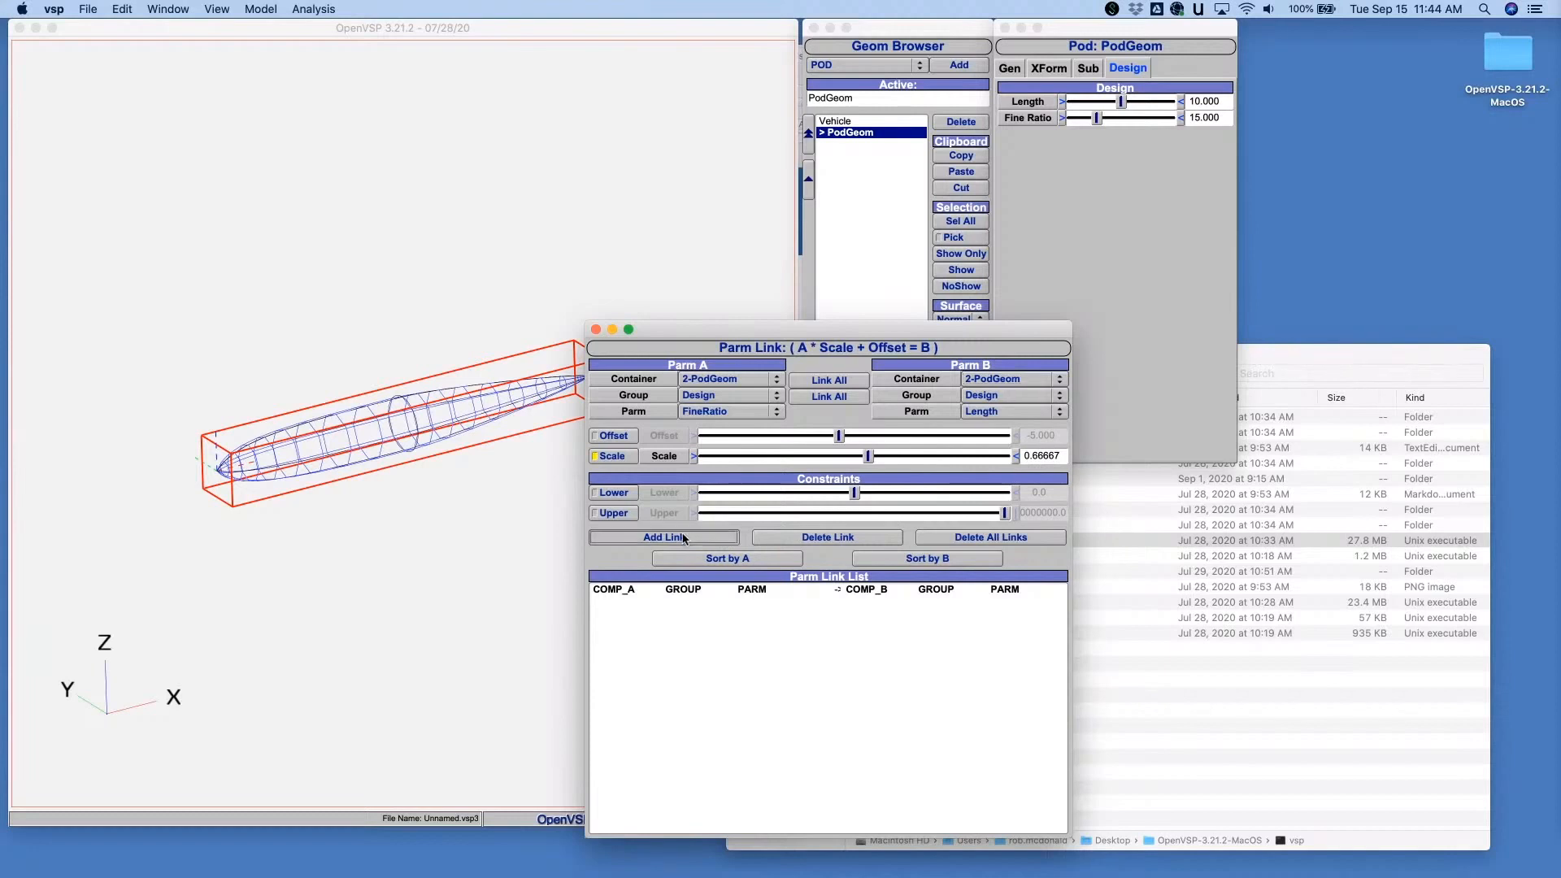
pyautogui.moveTo(803, 325); pyautogui.dragTo(1004, 349)
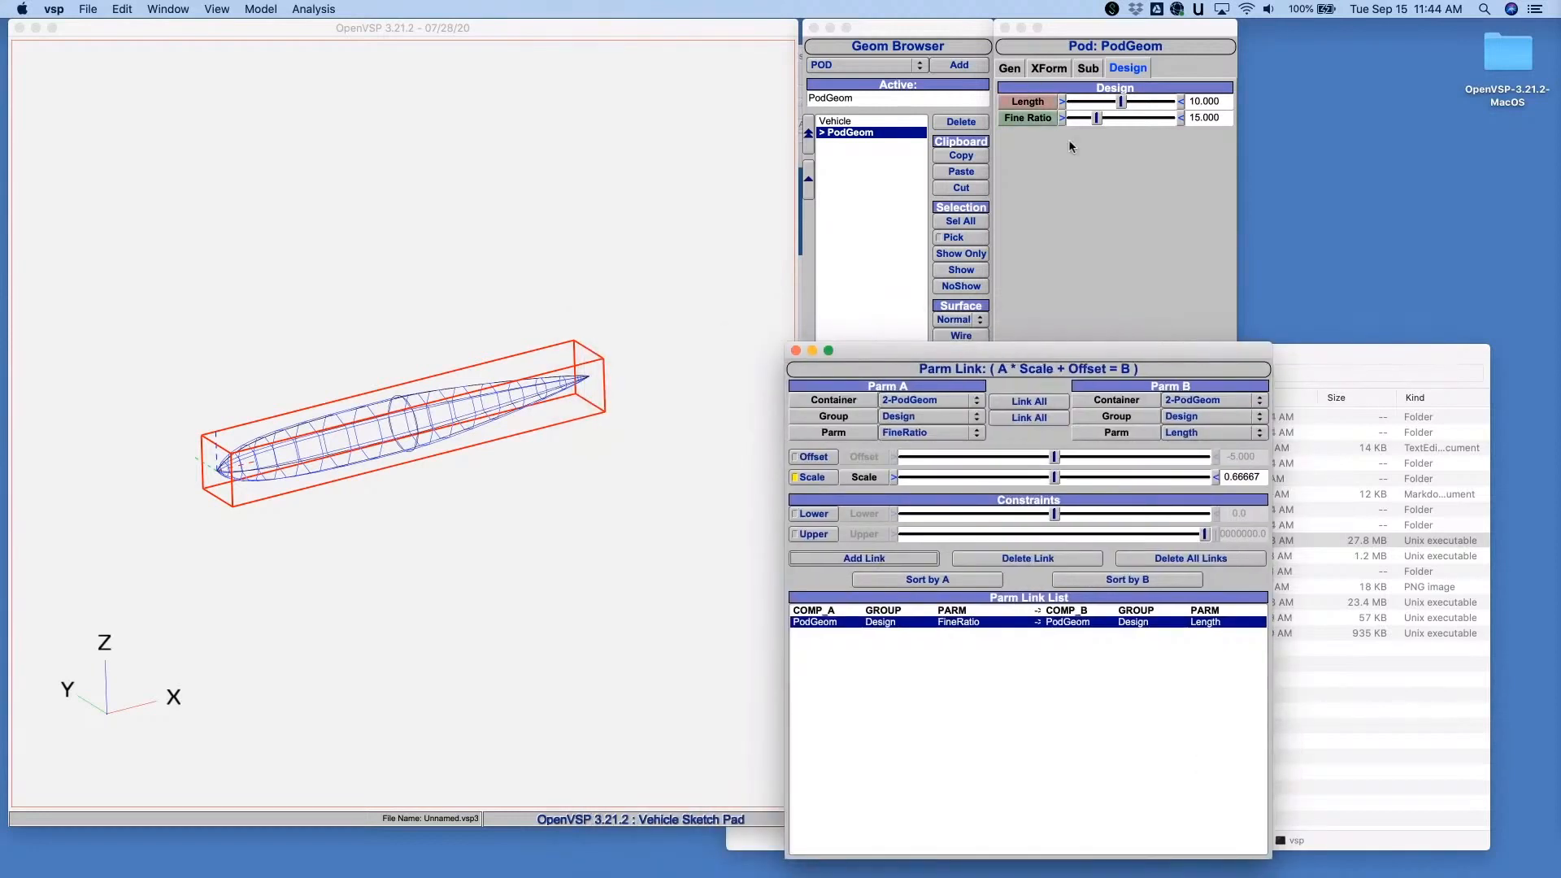
pyautogui.moveTo(1097, 118)
pyautogui.mouseDown()
pyautogui.moveTo(1130, 119)
pyautogui.moveTo(1076, 120)
pyautogui.moveTo(1137, 120)
pyautogui.moveTo(1049, 123)
pyautogui.moveTo(1157, 128)
pyautogui.moveTo(1083, 126)
pyautogui.moveTo(1110, 129)
pyautogui.mouseUp()
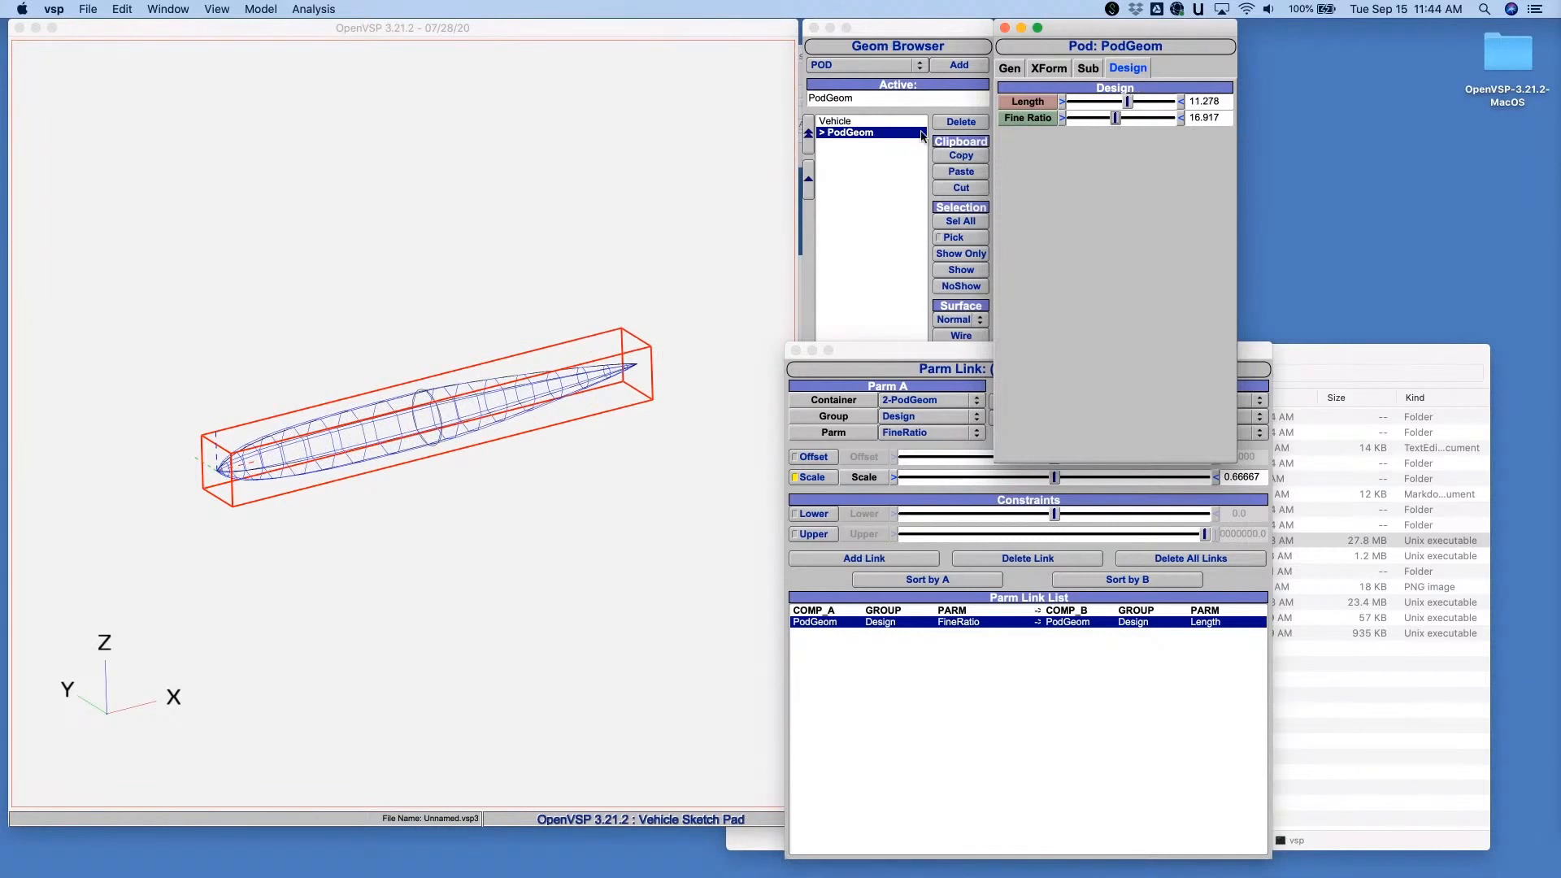
# - Delete the FineRatio-to-Length link and close the Parm Link window
pyautogui.click(933, 366)
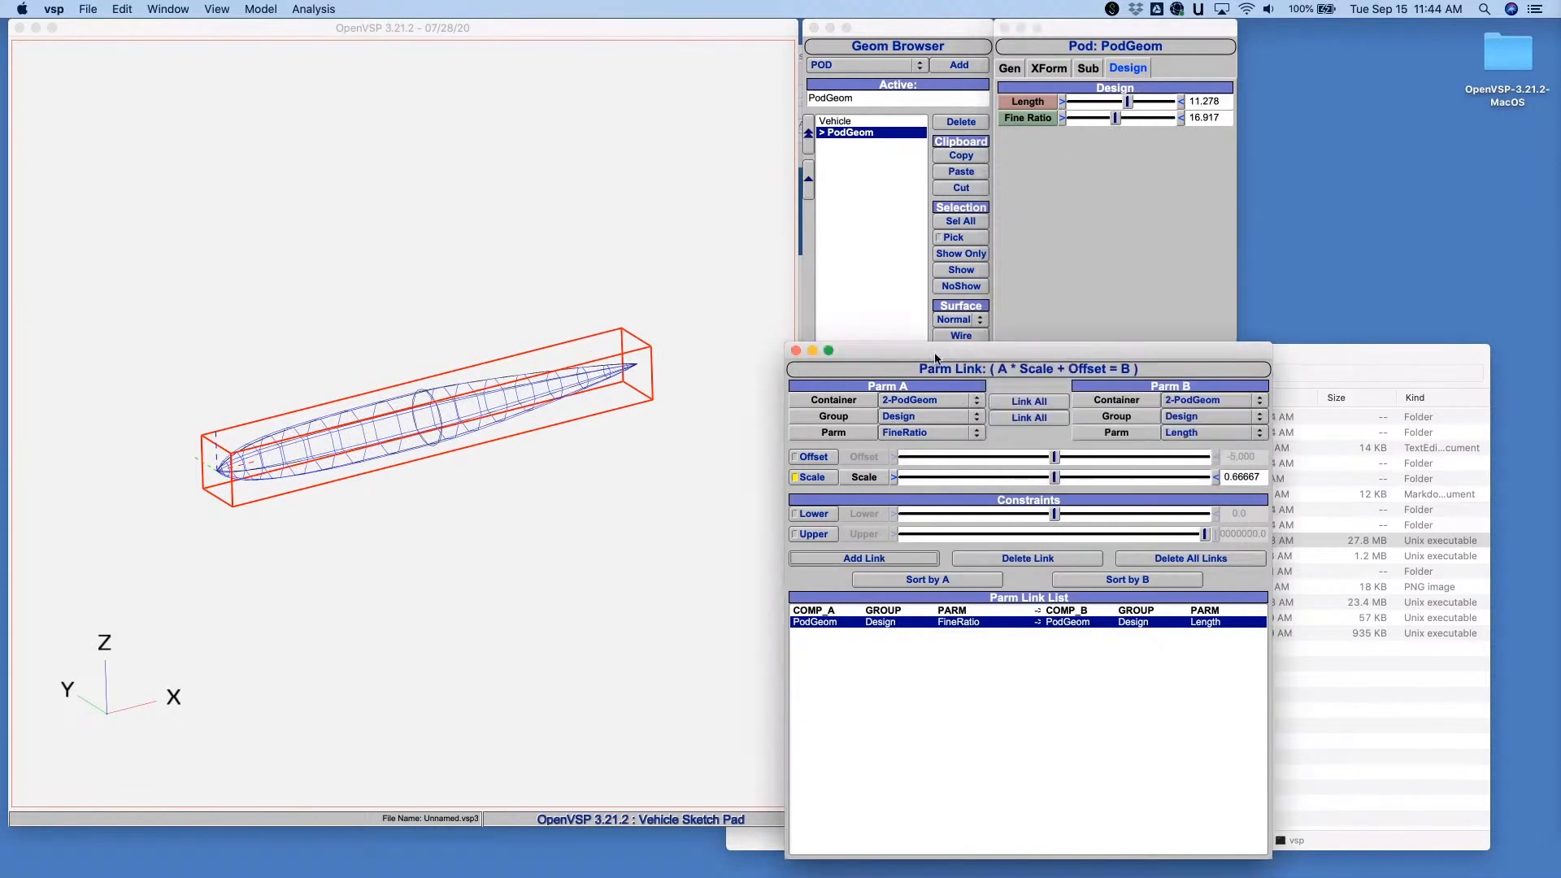
pyautogui.click(1074, 559)
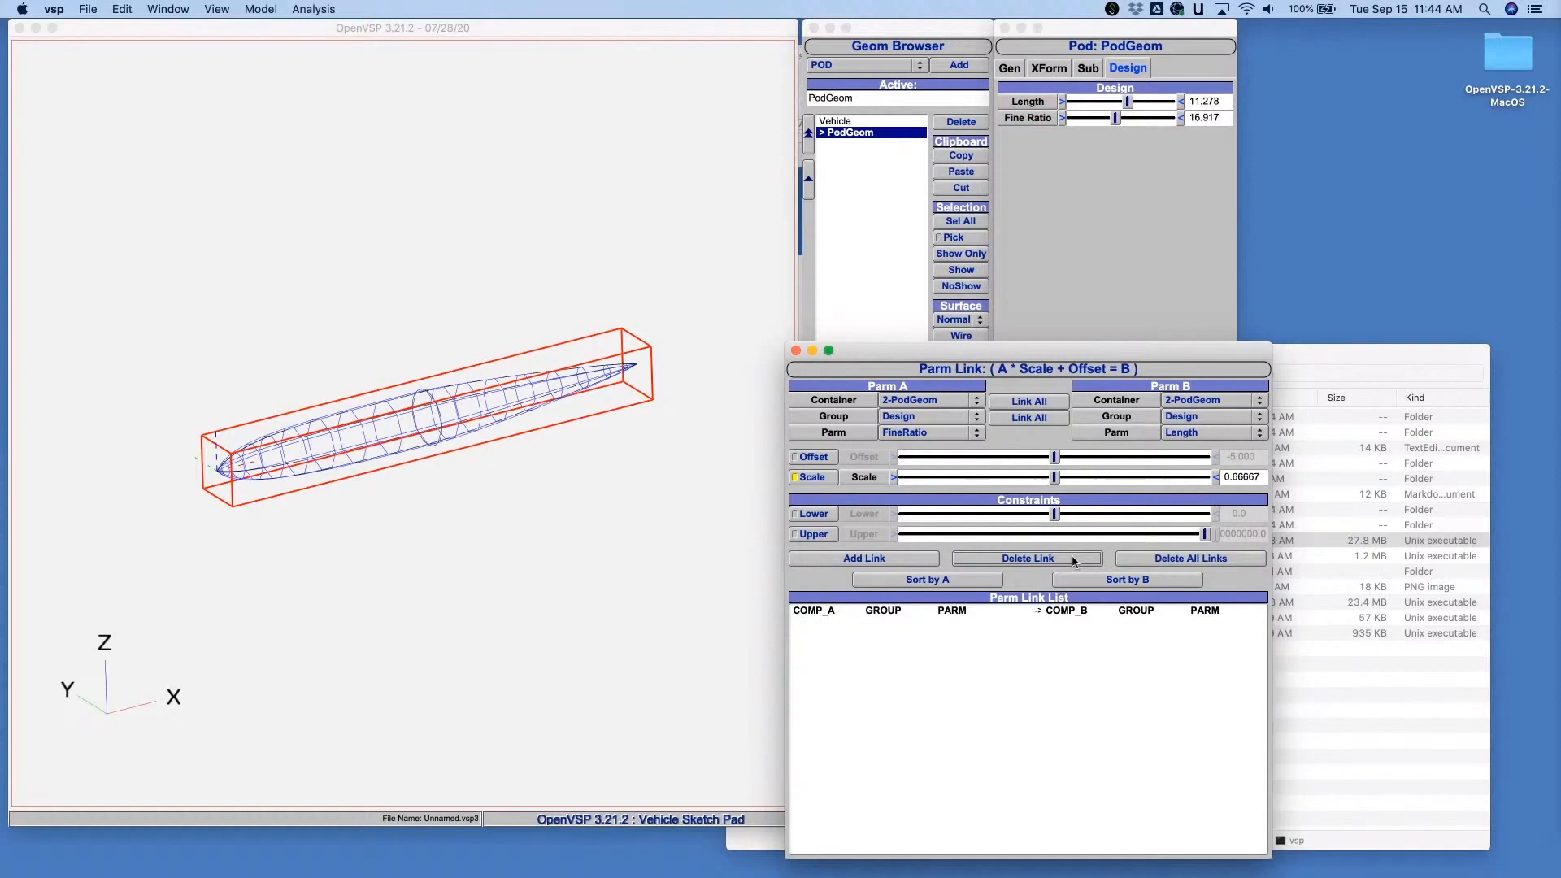
pyautogui.click(796, 351)
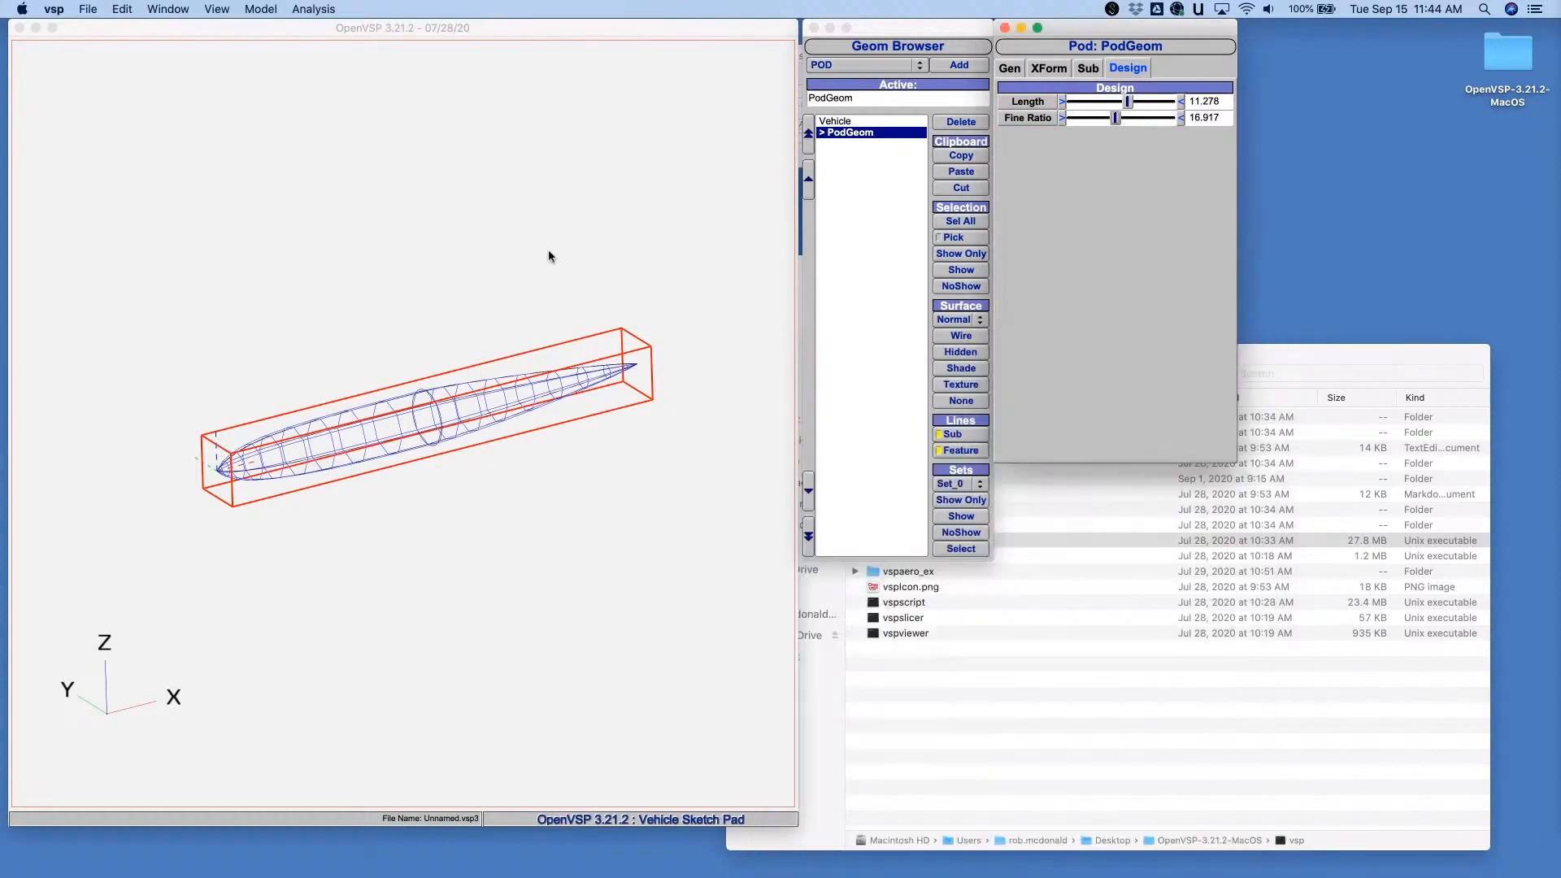
# - Open the Advanced Parameter Links and add a new link named OurFirstLink
pyautogui.click(261, 9)
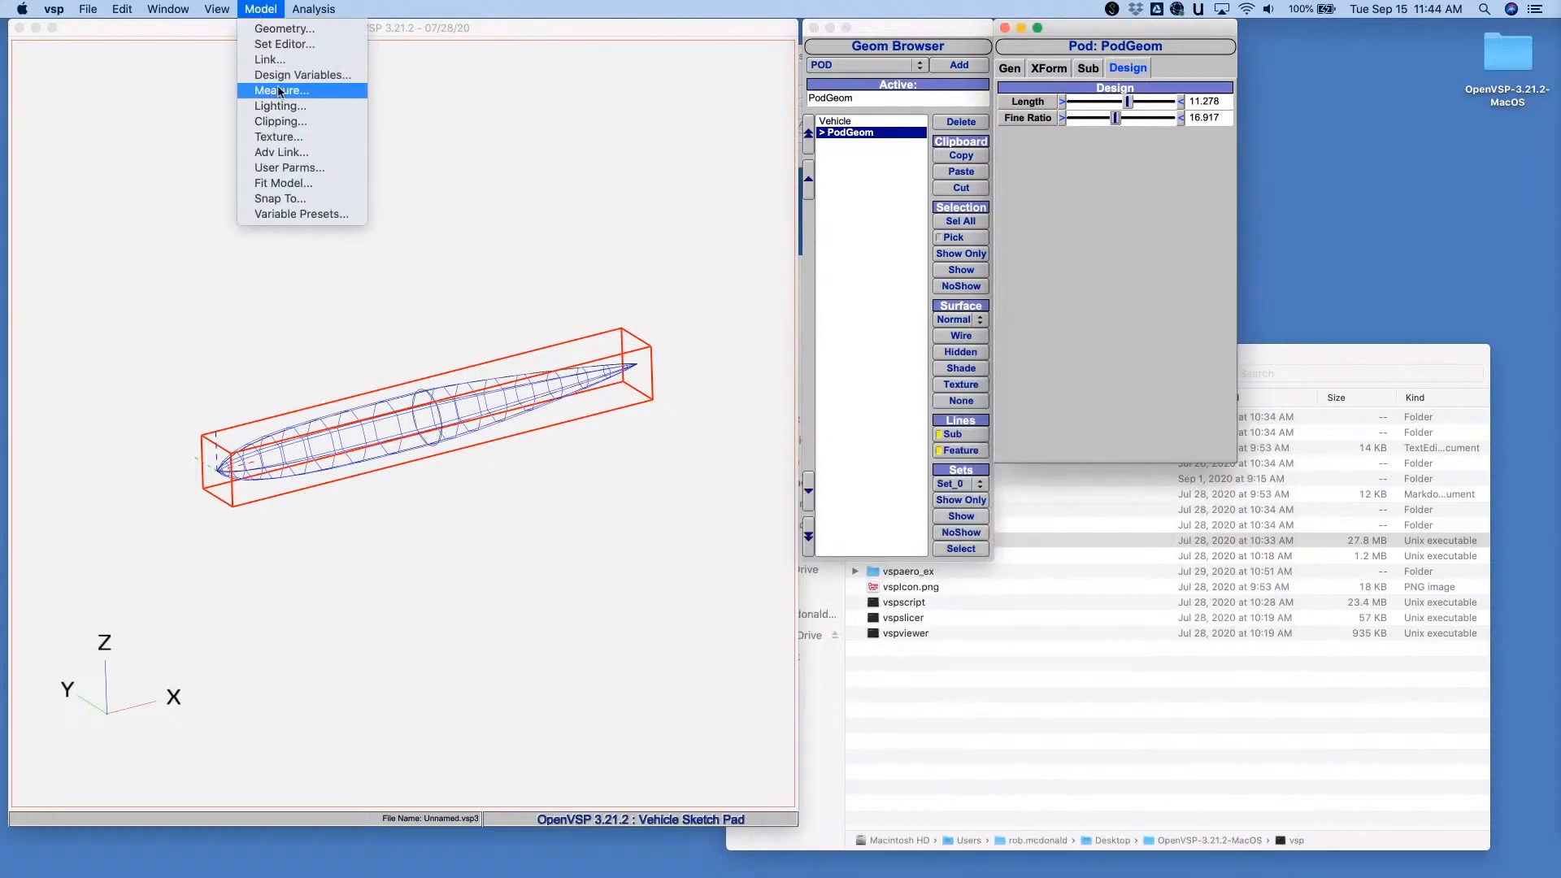
pyautogui.click(314, 153)
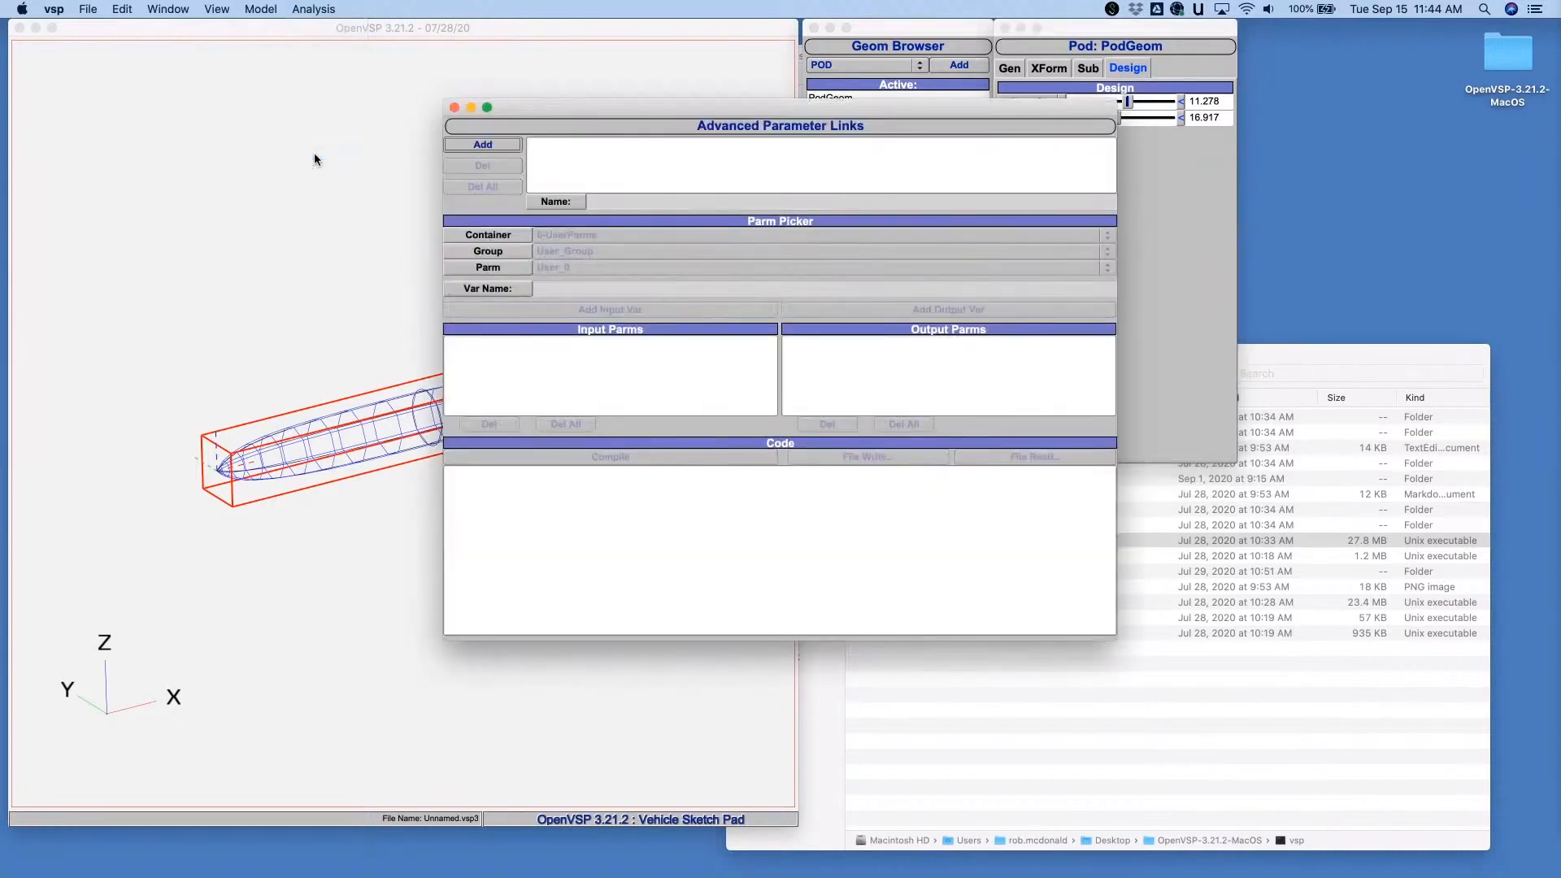
pyautogui.moveTo(657, 109); pyautogui.dragTo(1038, 285)
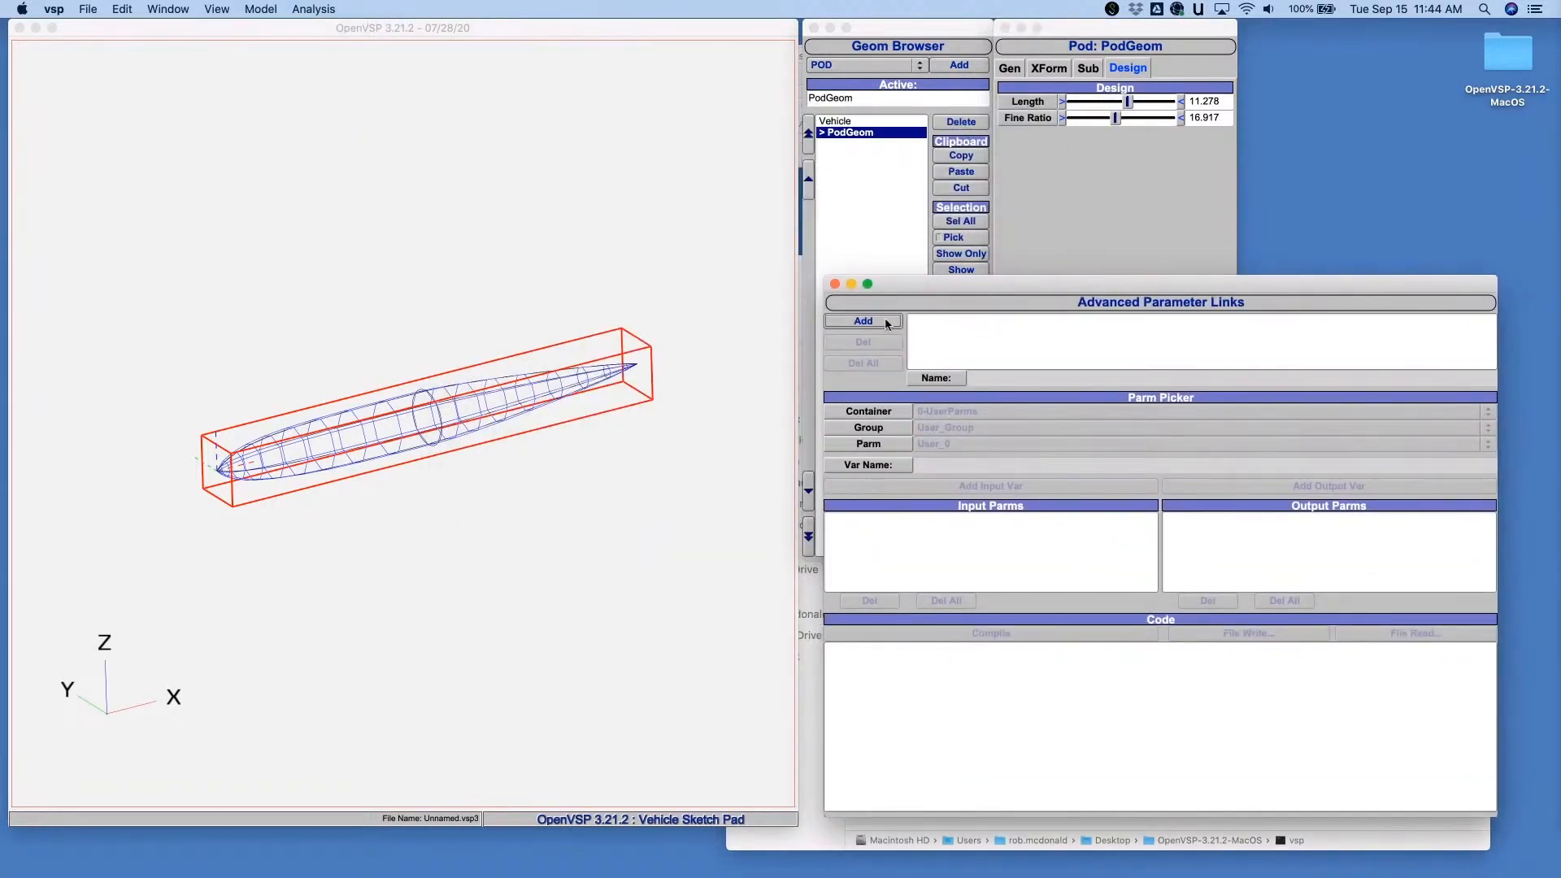
pyautogui.click(884, 319)
pyautogui.doubleClick(995, 378)
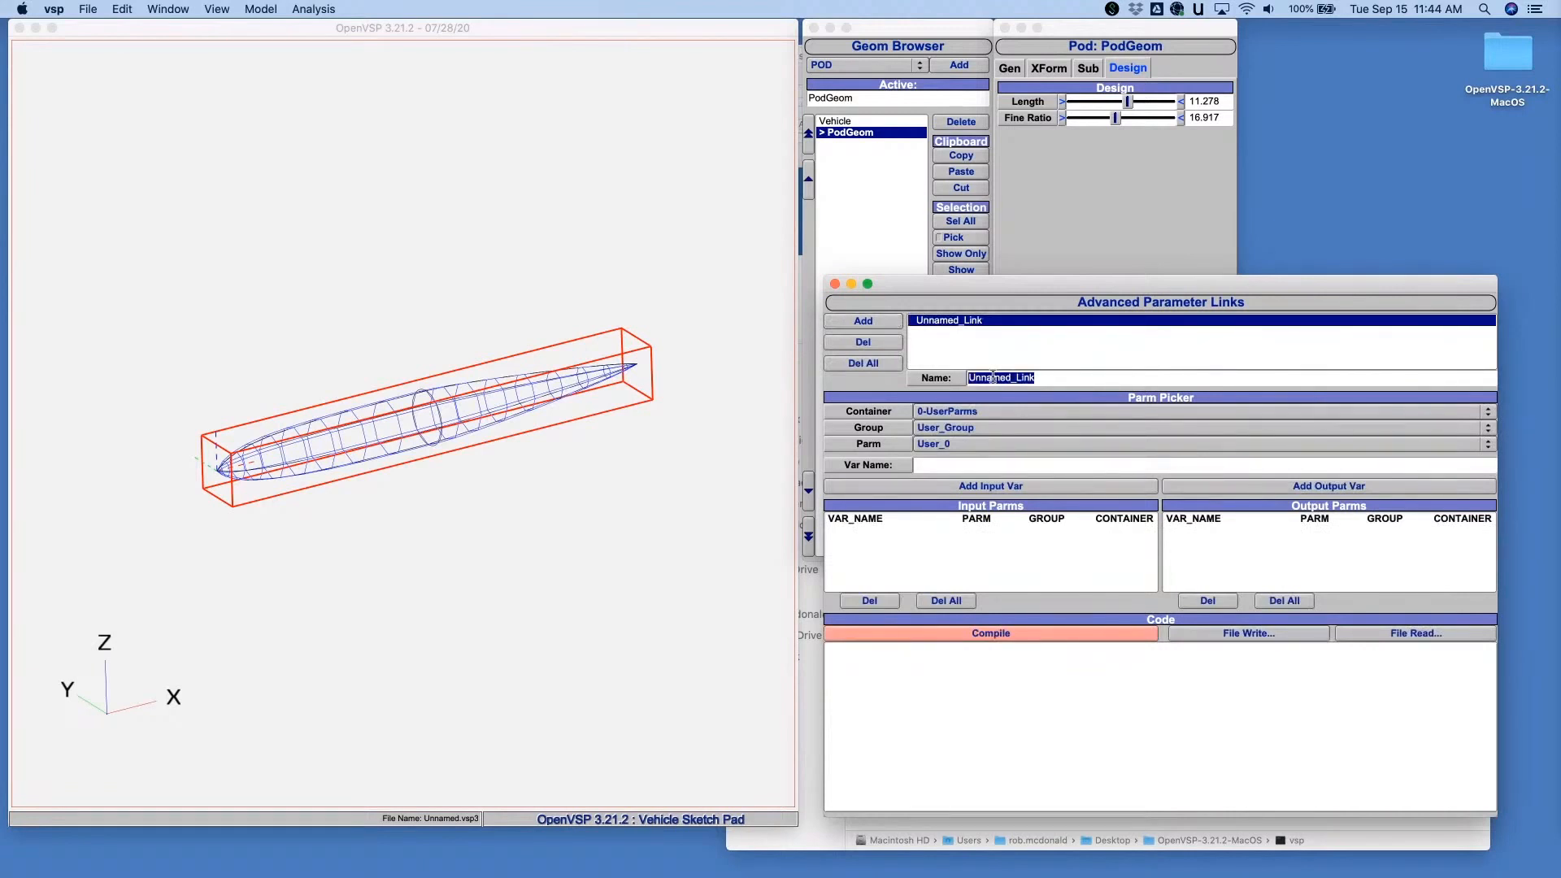
pyautogui.write('OurFirstLink')
pyautogui.press('Return')
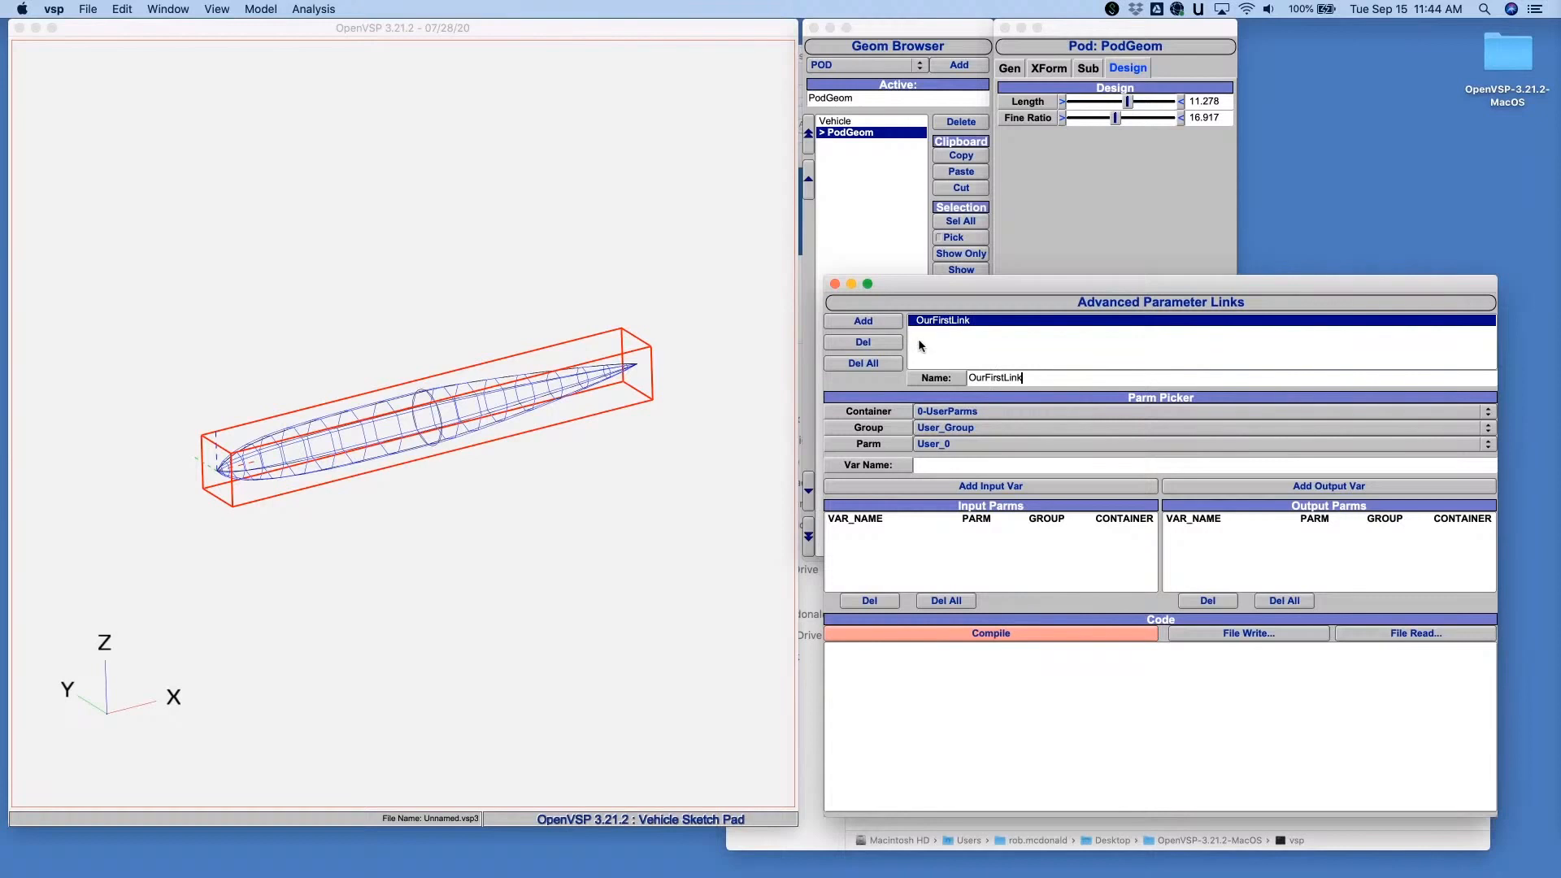
# - Add PodGeom's Length from the Design group as an input variable named len
pyautogui.click(937, 465)
pyautogui.write('len')
pyautogui.click(948, 412)
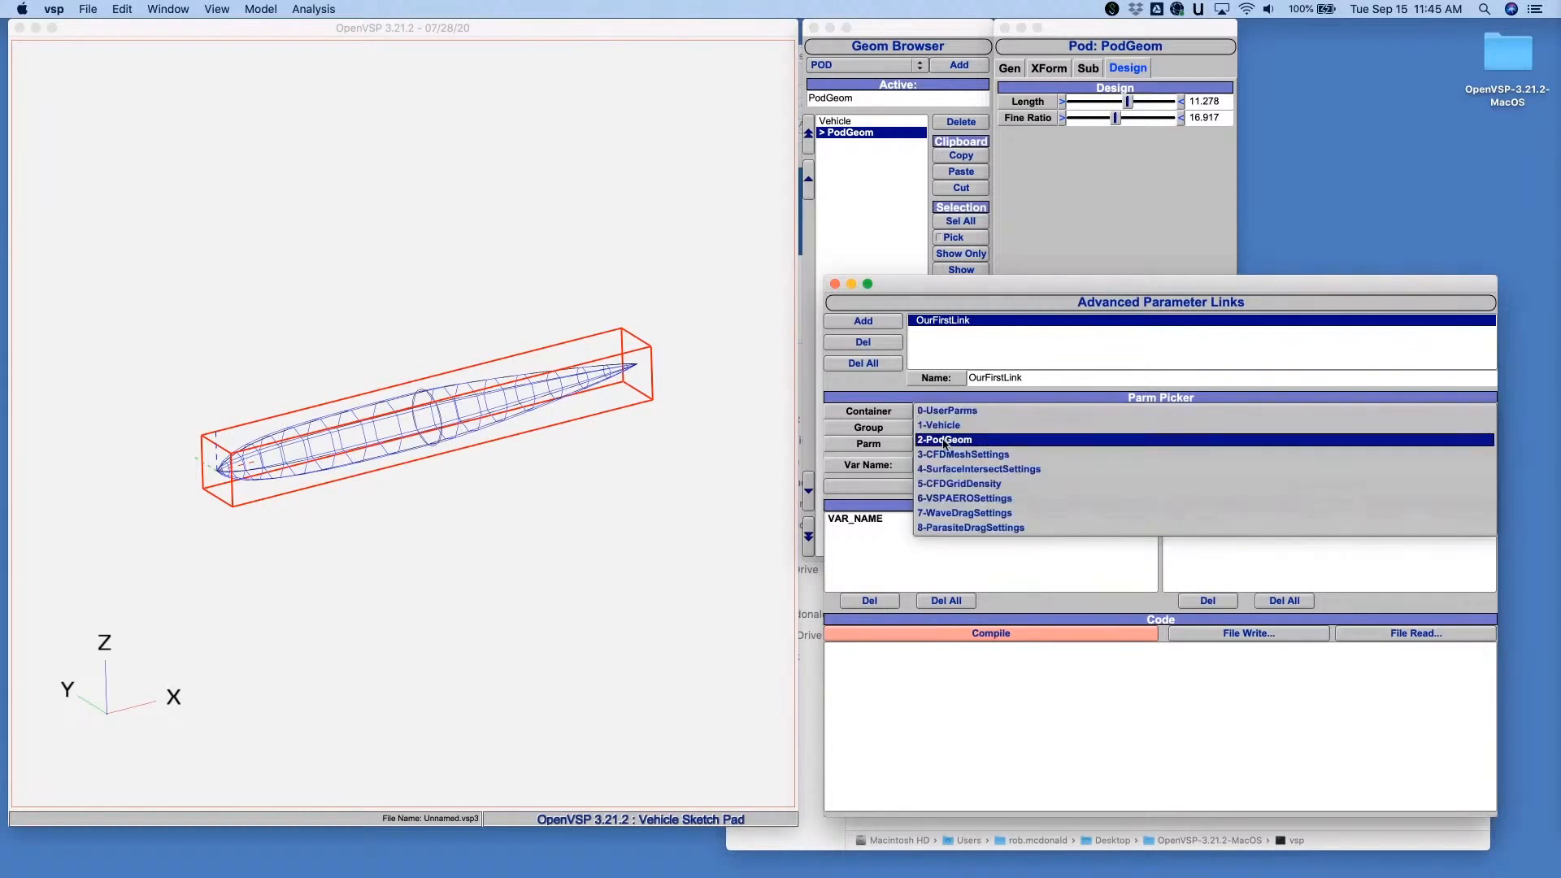
pyautogui.click(951, 431)
pyautogui.click(952, 430)
pyautogui.click(946, 441)
pyautogui.click(947, 444)
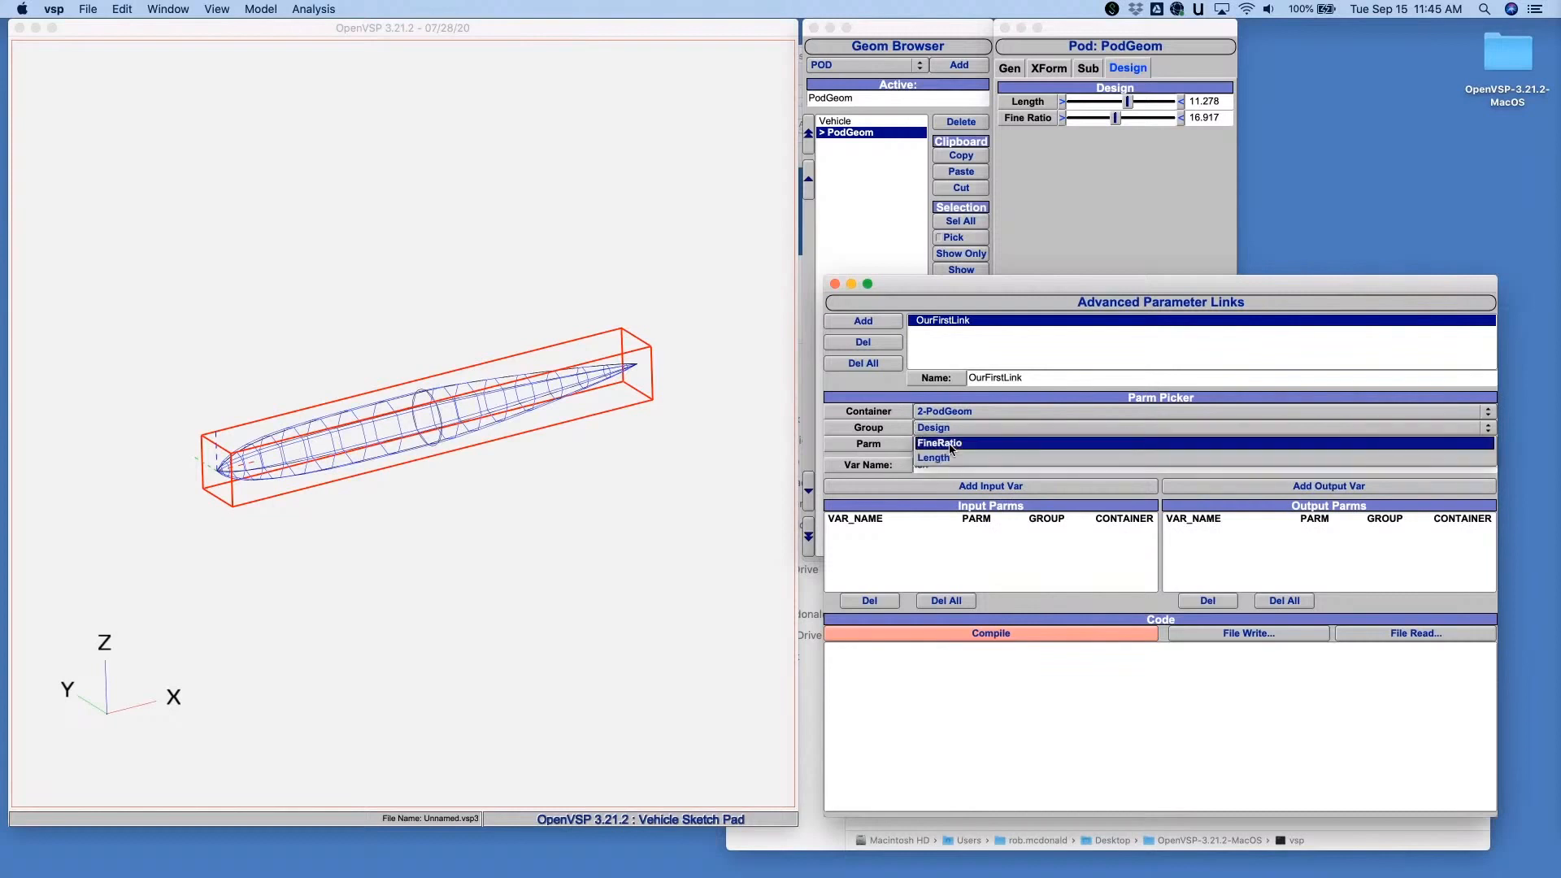
pyautogui.click(947, 444)
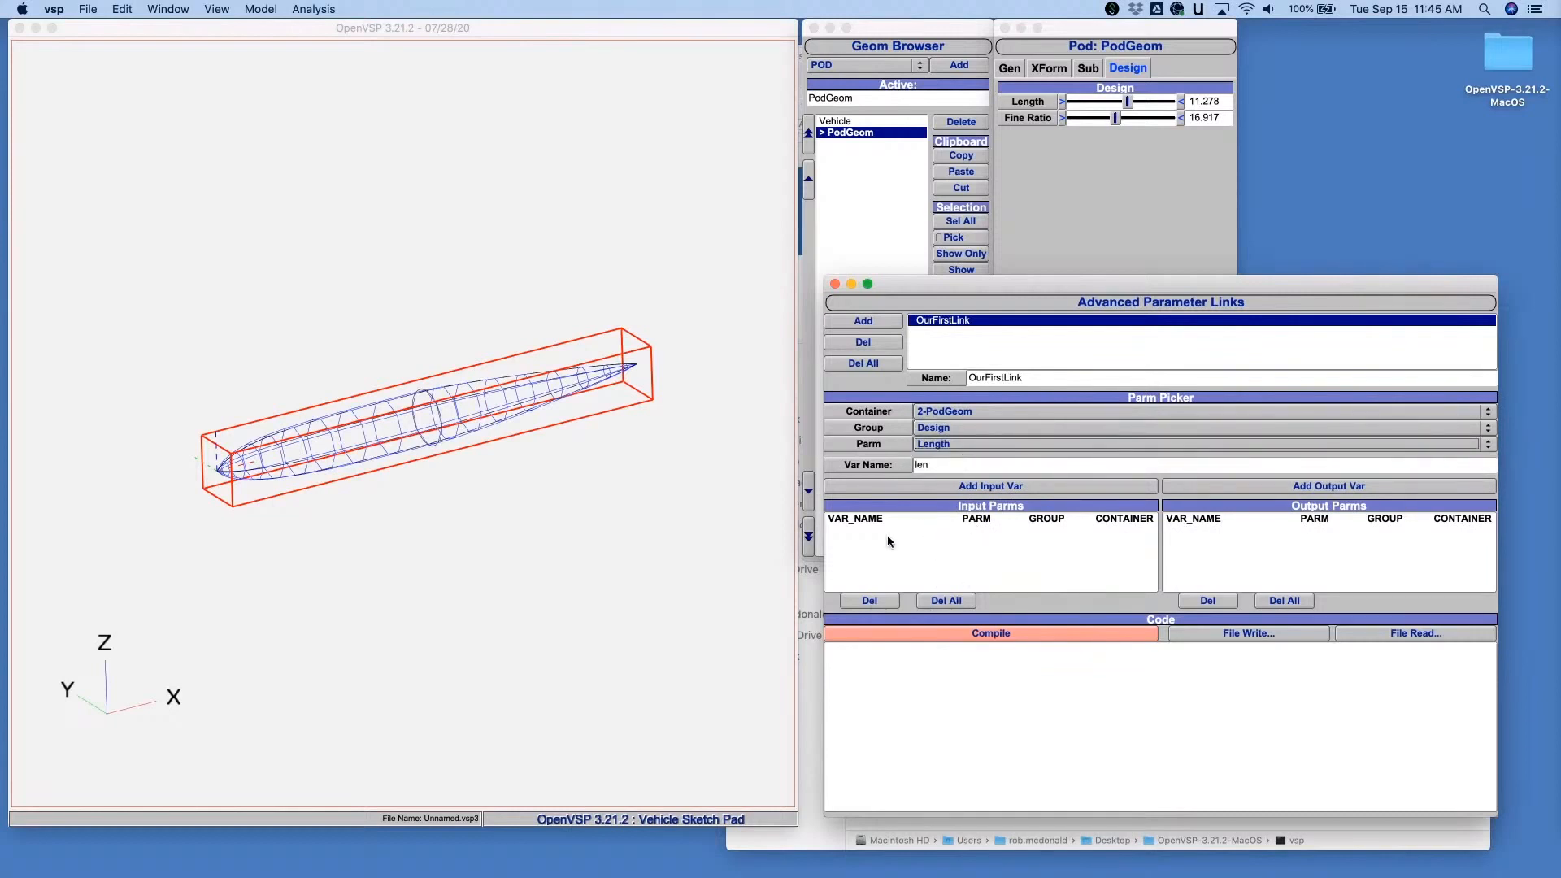
pyautogui.click(963, 487)
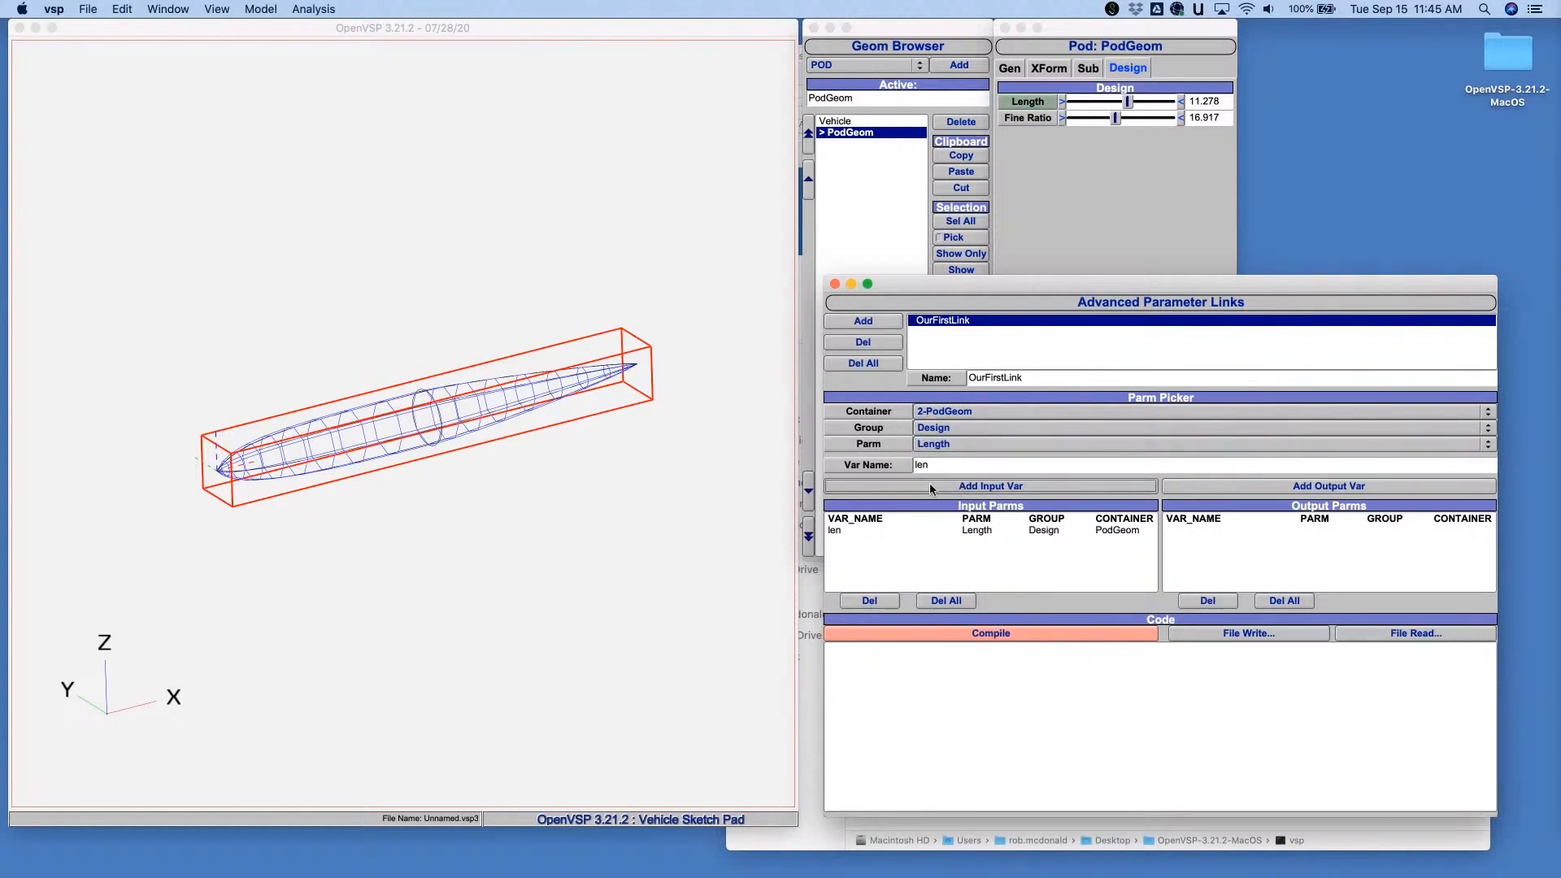
# - Add the pod's fineness ratio as an output variable named FR
pyautogui.doubleClick(949, 462)
pyautogui.write('FR')
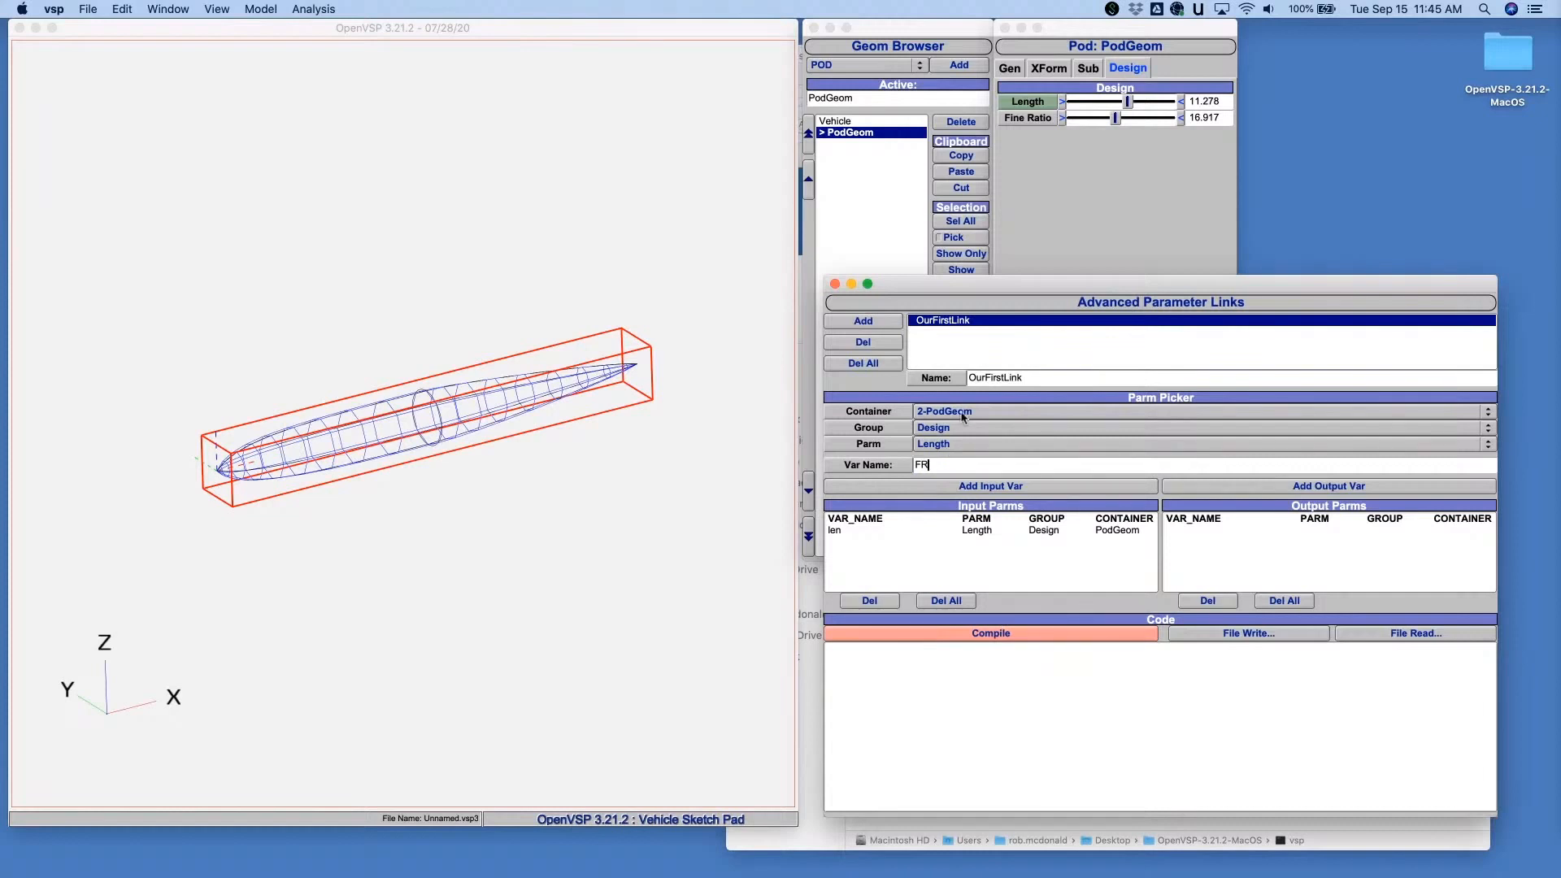
pyautogui.moveTo(1037, 122); pyautogui.dragTo(1344, 568)
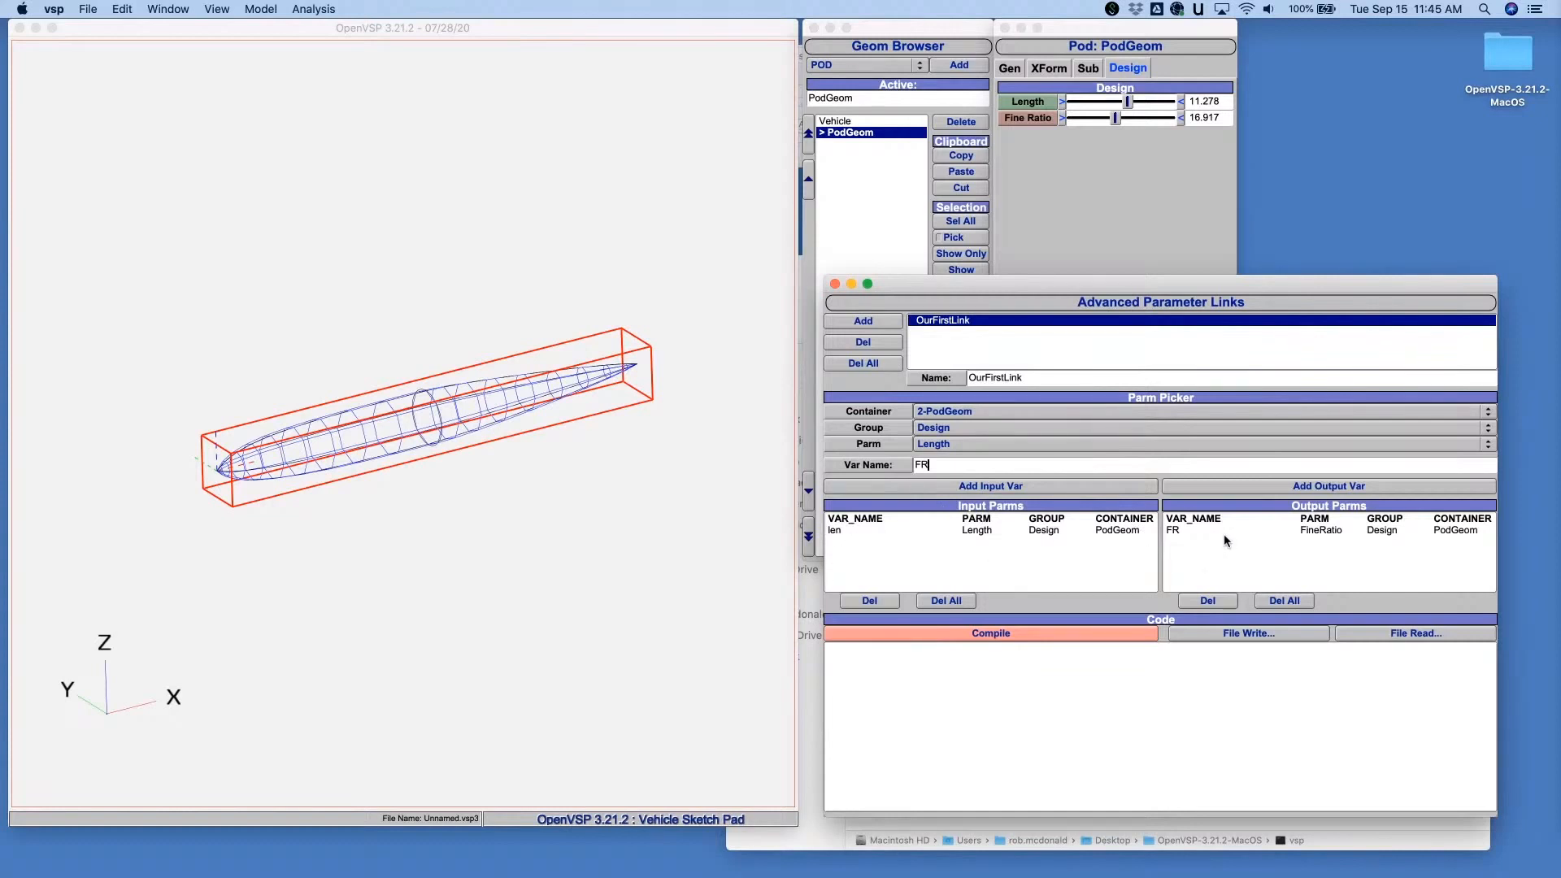
# - Write the link code "FR = 0.5 * len;", compile it, and test it by changing the pod's length to about 11.17
pyautogui.click(827, 659)
pyautogui.write('FR =')
pyautogui.write('0.5 * len;')
pyautogui.click(1004, 632)
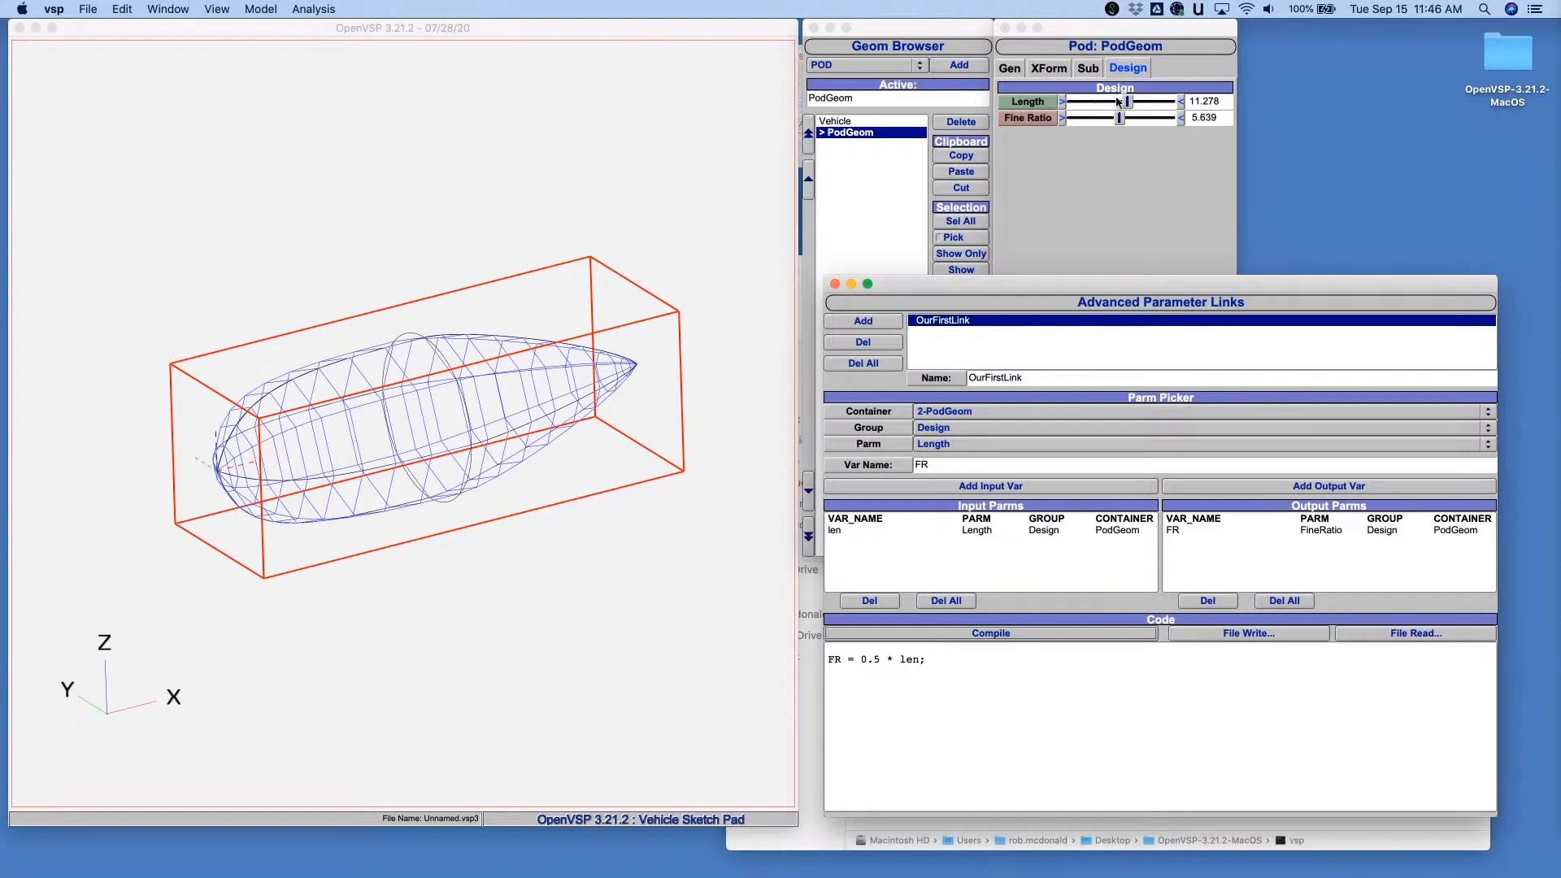
pyautogui.moveTo(1128, 101)
pyautogui.mouseDown()
pyautogui.moveTo(1142, 101)
pyautogui.moveTo(1113, 100)
pyautogui.moveTo(1153, 101)
pyautogui.moveTo(1110, 101)
pyautogui.moveTo(1149, 98)
pyautogui.moveTo(1127, 101)
pyautogui.mouseUp()
# - Change the link code to "FR = 0.5 * sin(len);" and compile it
pyautogui.click(909, 660)
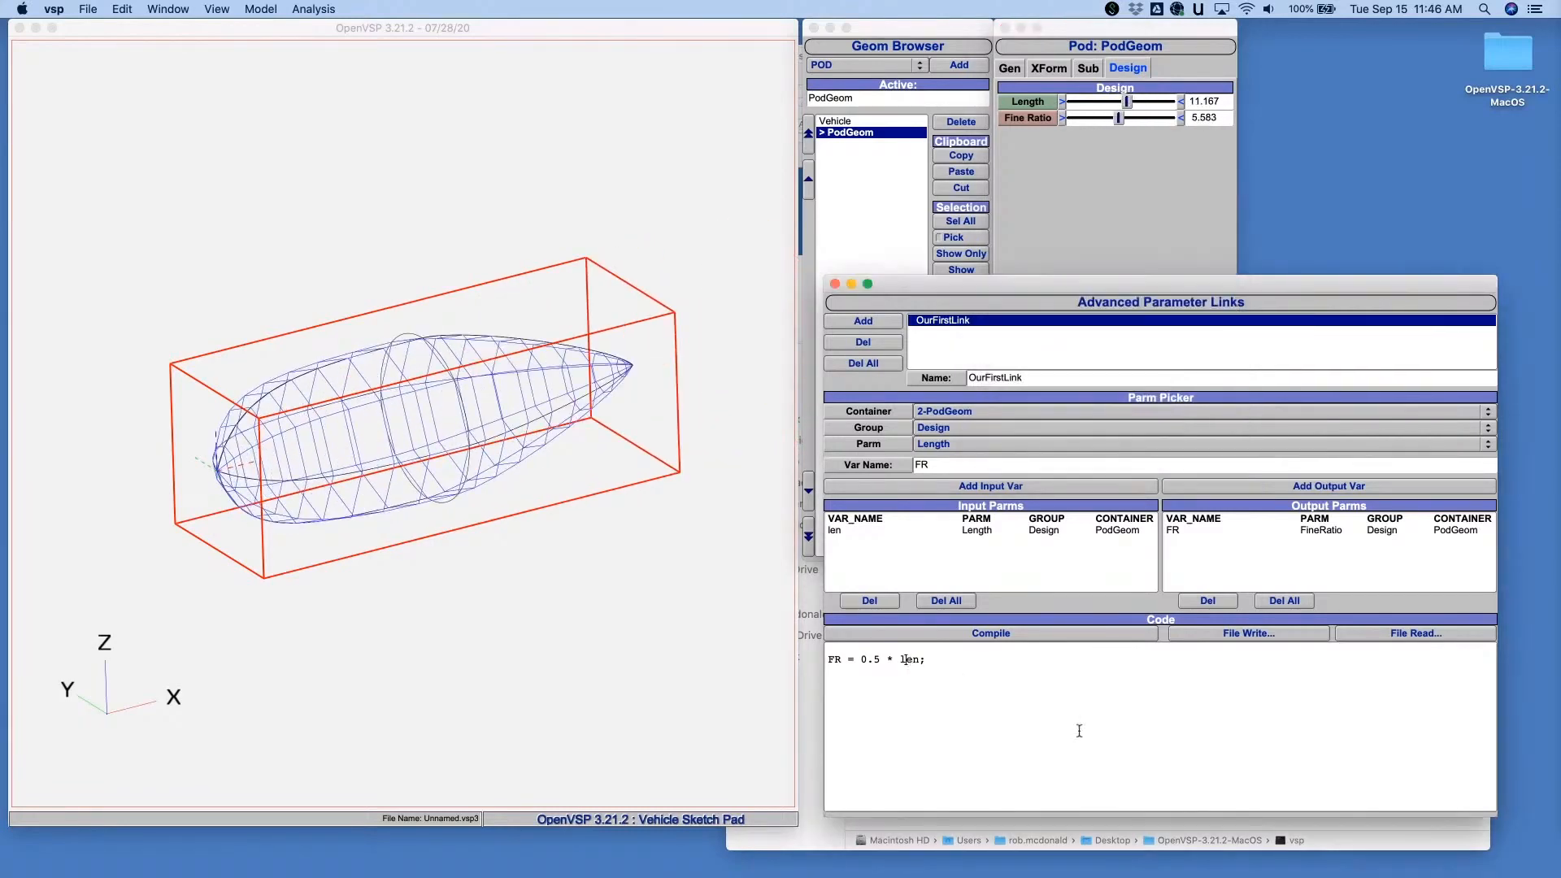
pyautogui.press('Left')
pyautogui.write('sin(')
pyautogui.press('Right')
pyautogui.press('Right')
pyautogui.press('Right')
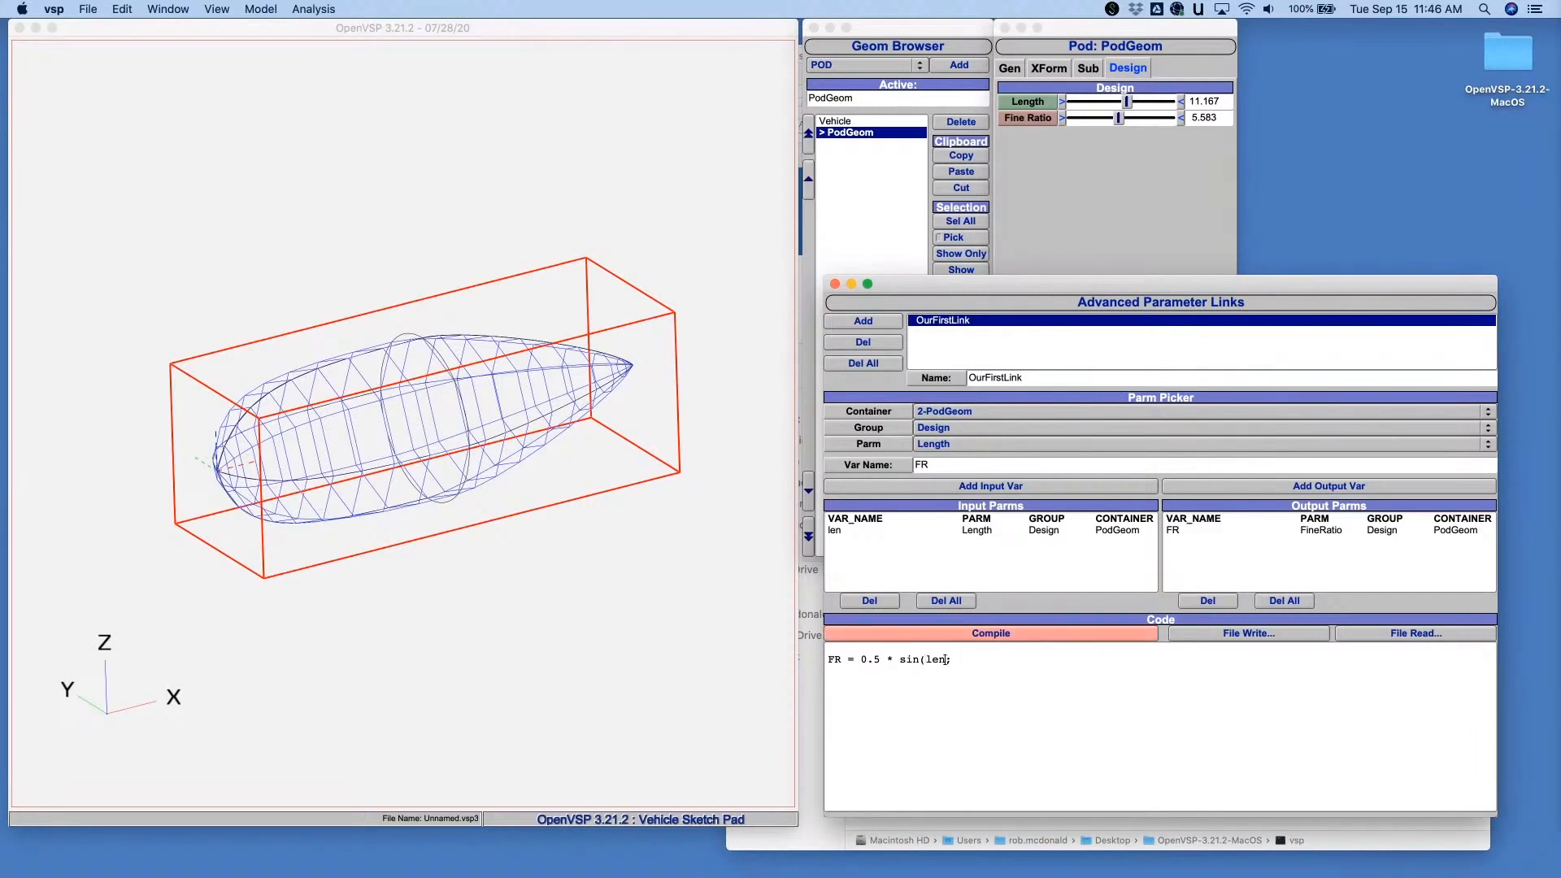
pyautogui.write(')')
pyautogui.click(948, 660)
pyautogui.click(1025, 634)
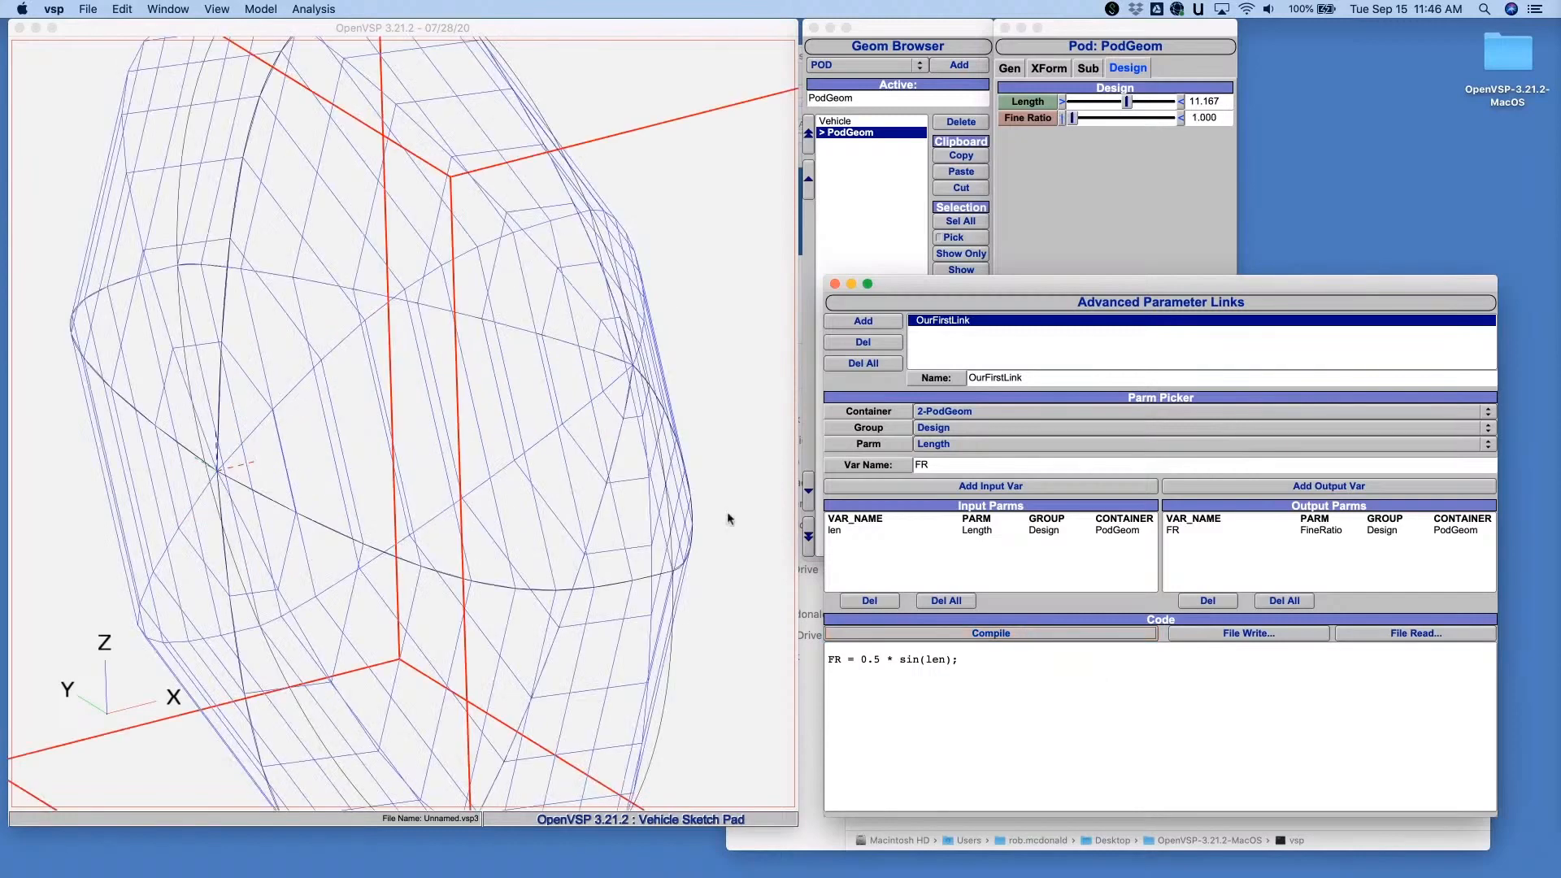
# - Vary the pod's length, ending at about 9.33, to test the sine-based link
pyautogui.scroll(-8, 551, 537)
pyautogui.moveTo(540, 543); pyautogui.dragTo(483, 574)
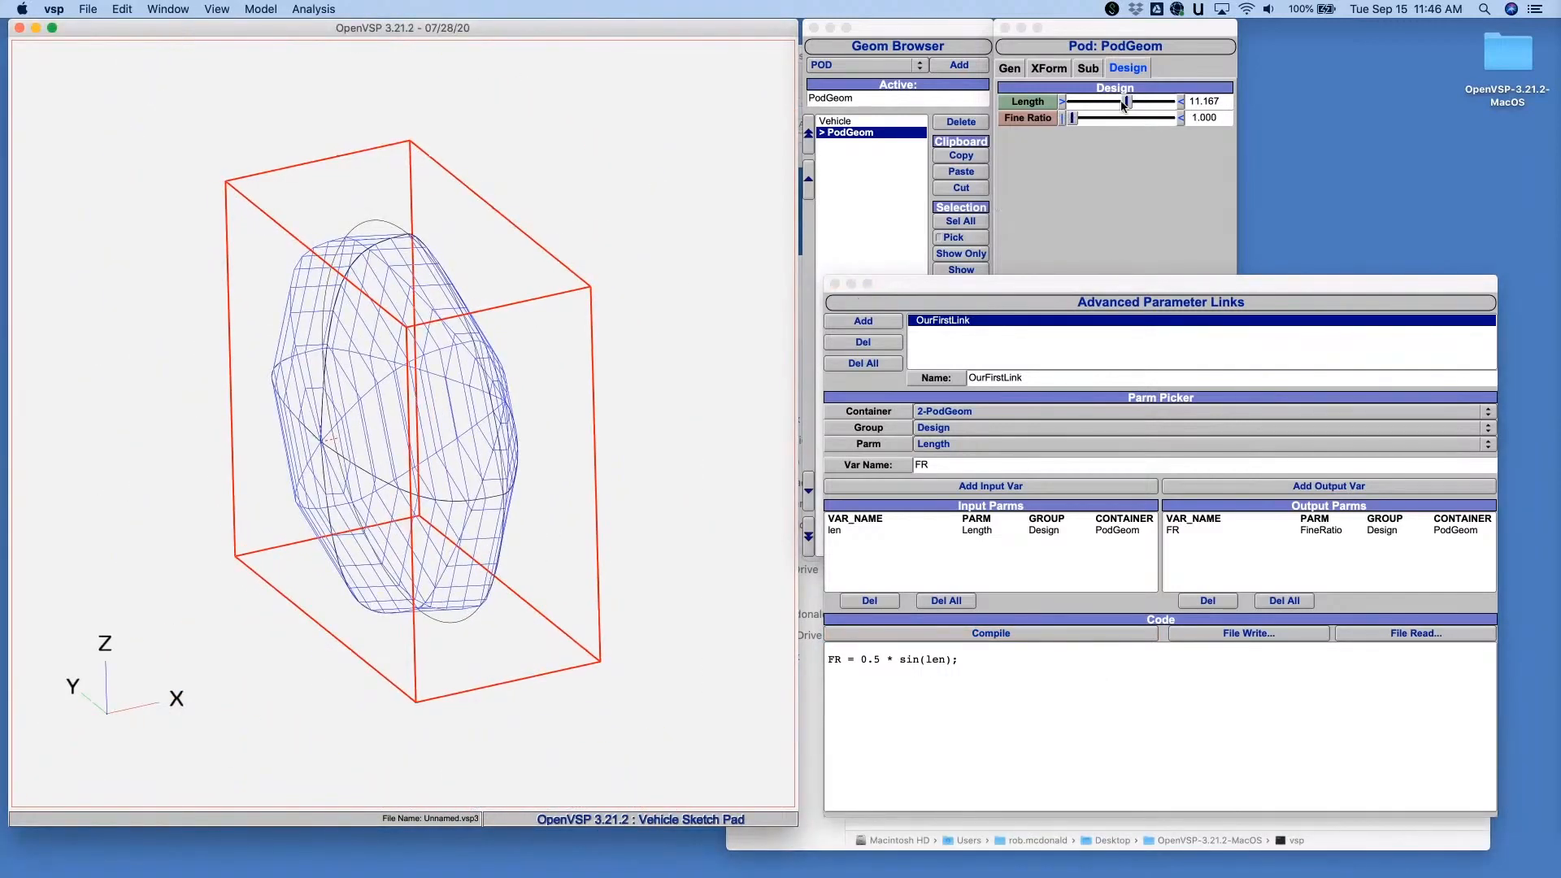
pyautogui.moveTo(1123, 105)
pyautogui.mouseDown()
pyautogui.moveTo(1148, 106)
pyautogui.moveTo(1081, 107)
pyautogui.moveTo(1158, 113)
pyautogui.moveTo(1113, 114)
pyautogui.mouseUp()
pyautogui.moveTo(1100, 113); pyautogui.dragTo(1119, 114)
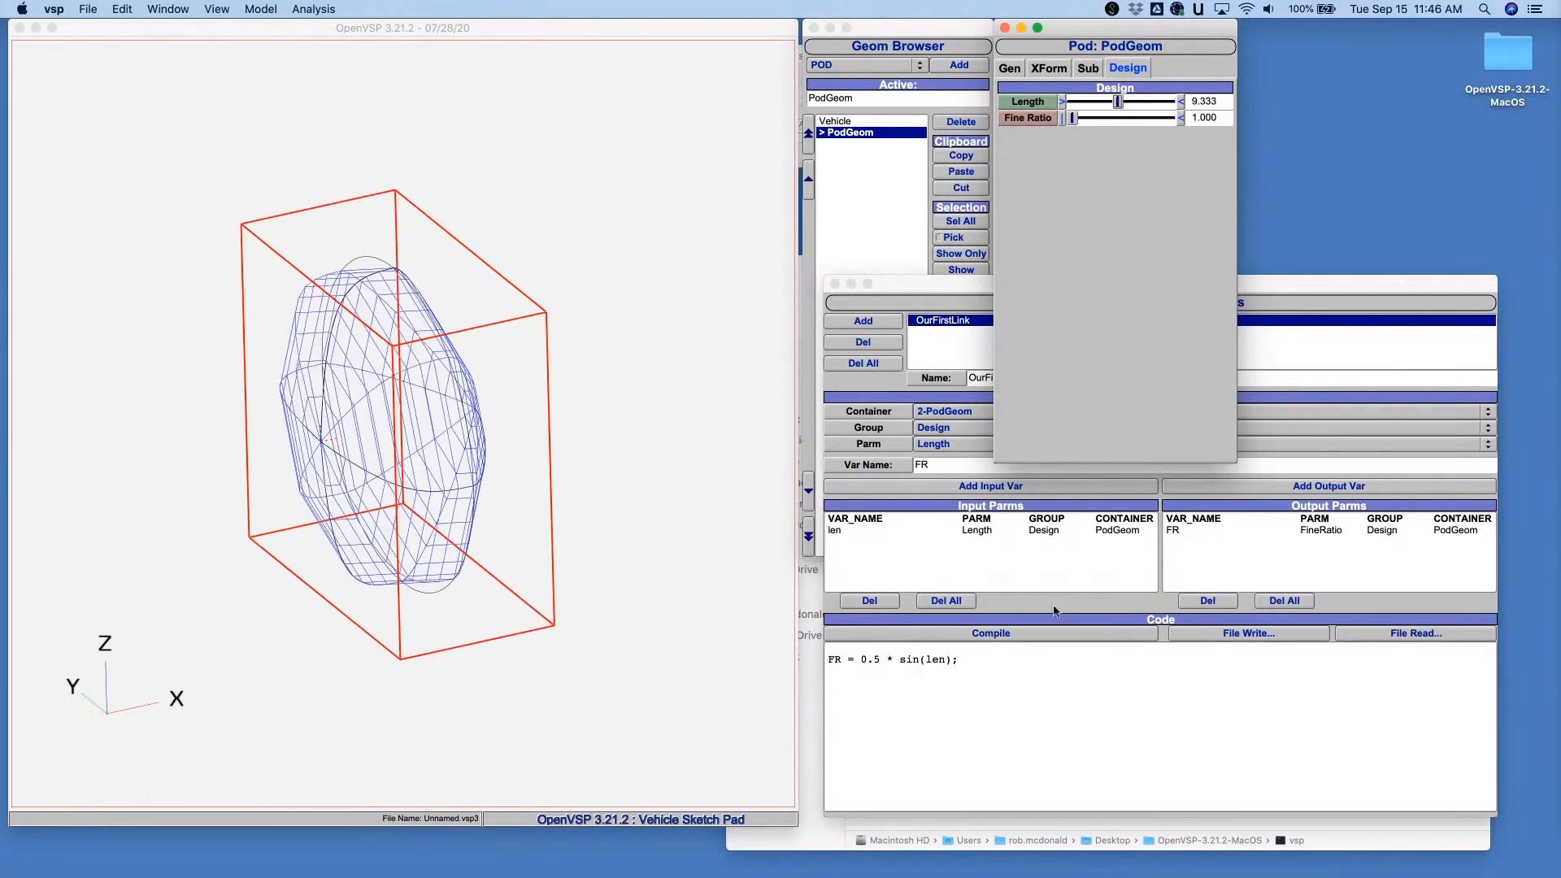
# - Replace the sine function with log so the code reads "FR = 0.5 * log(len);" and compile it
pyautogui.click(892, 659)
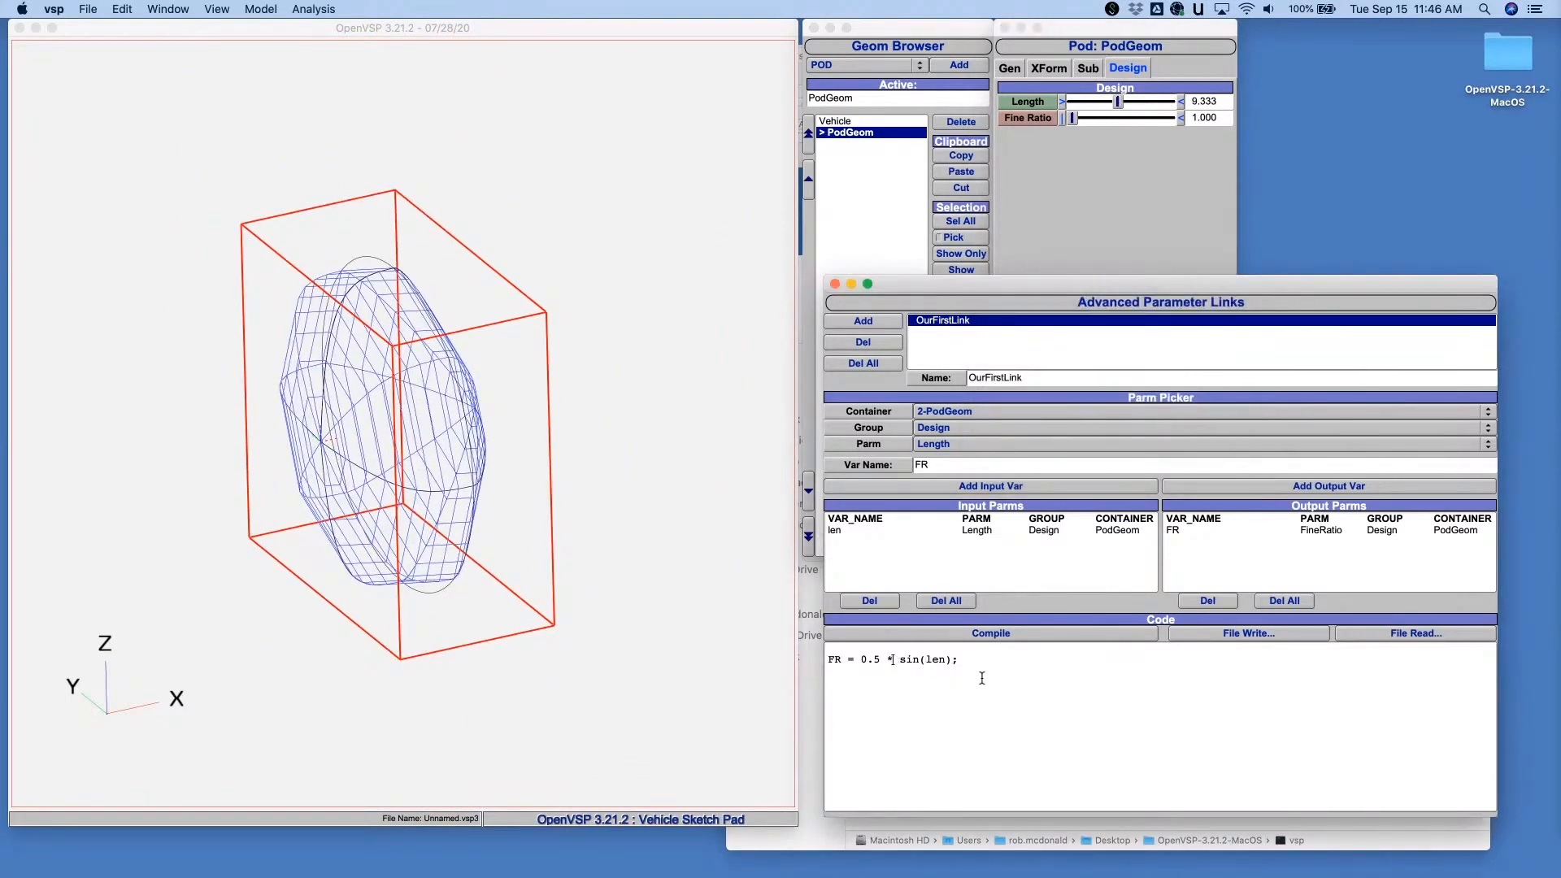
pyautogui.press('Delete')
pyautogui.press('Delete')
pyautogui.press('Delete')
pyautogui.write('log')
pyautogui.click(1032, 638)
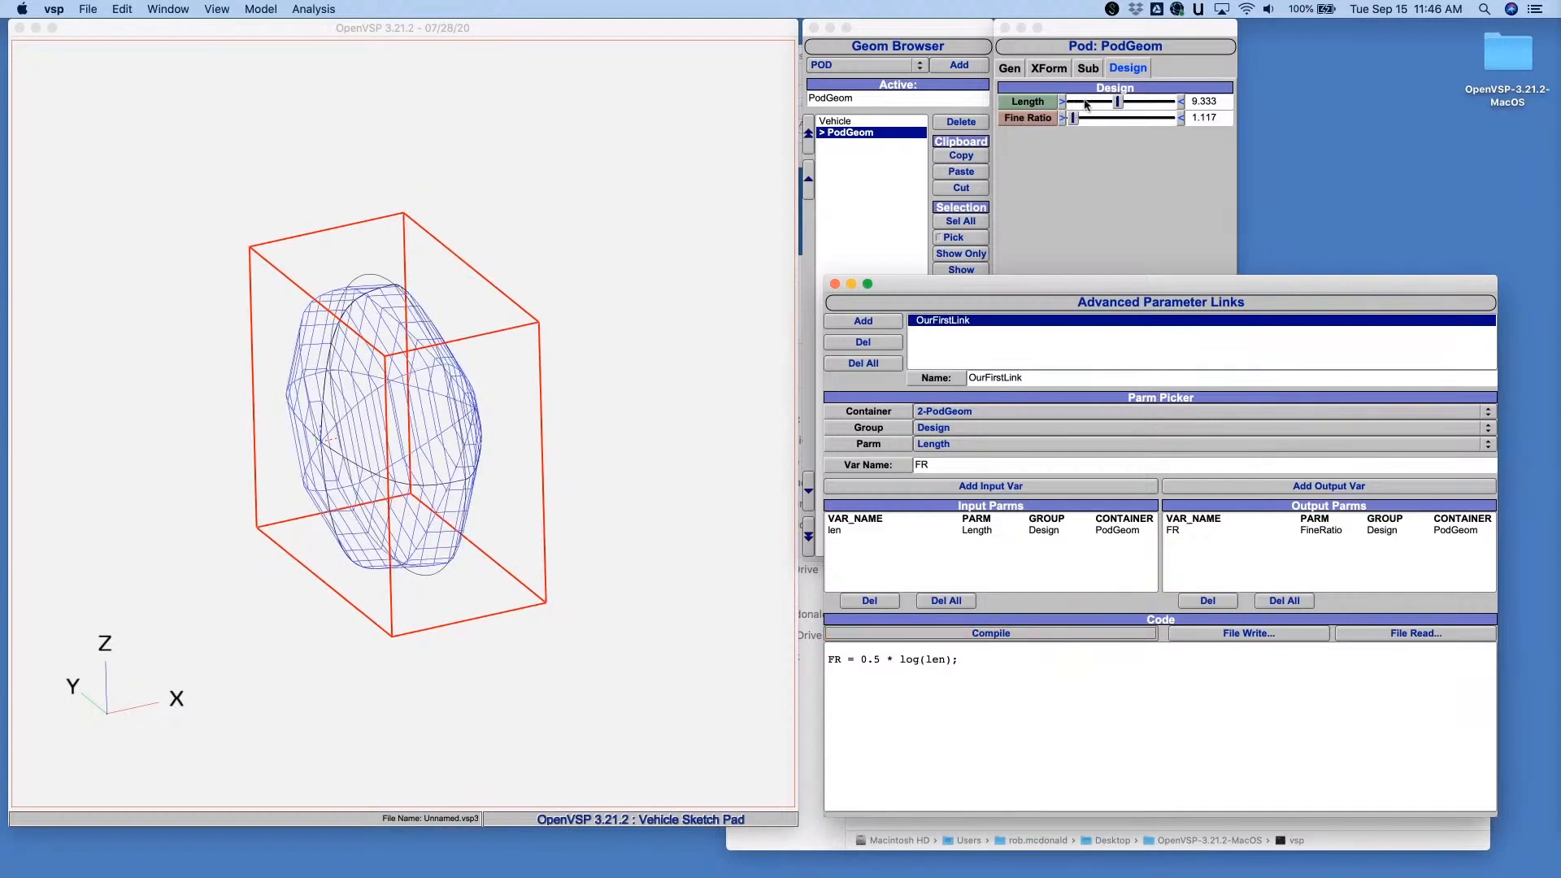
# - Vary the pod's length, ending at 9.75, to test the logarithmic link, and return to the link code
pyautogui.moveTo(1118, 101)
pyautogui.mouseDown()
pyautogui.moveTo(1171, 104)
pyautogui.moveTo(1069, 107)
pyautogui.moveTo(1173, 115)
pyautogui.moveTo(1093, 107)
pyautogui.mouseUp()
pyautogui.click(1179, 104)
pyautogui.click(1180, 105)
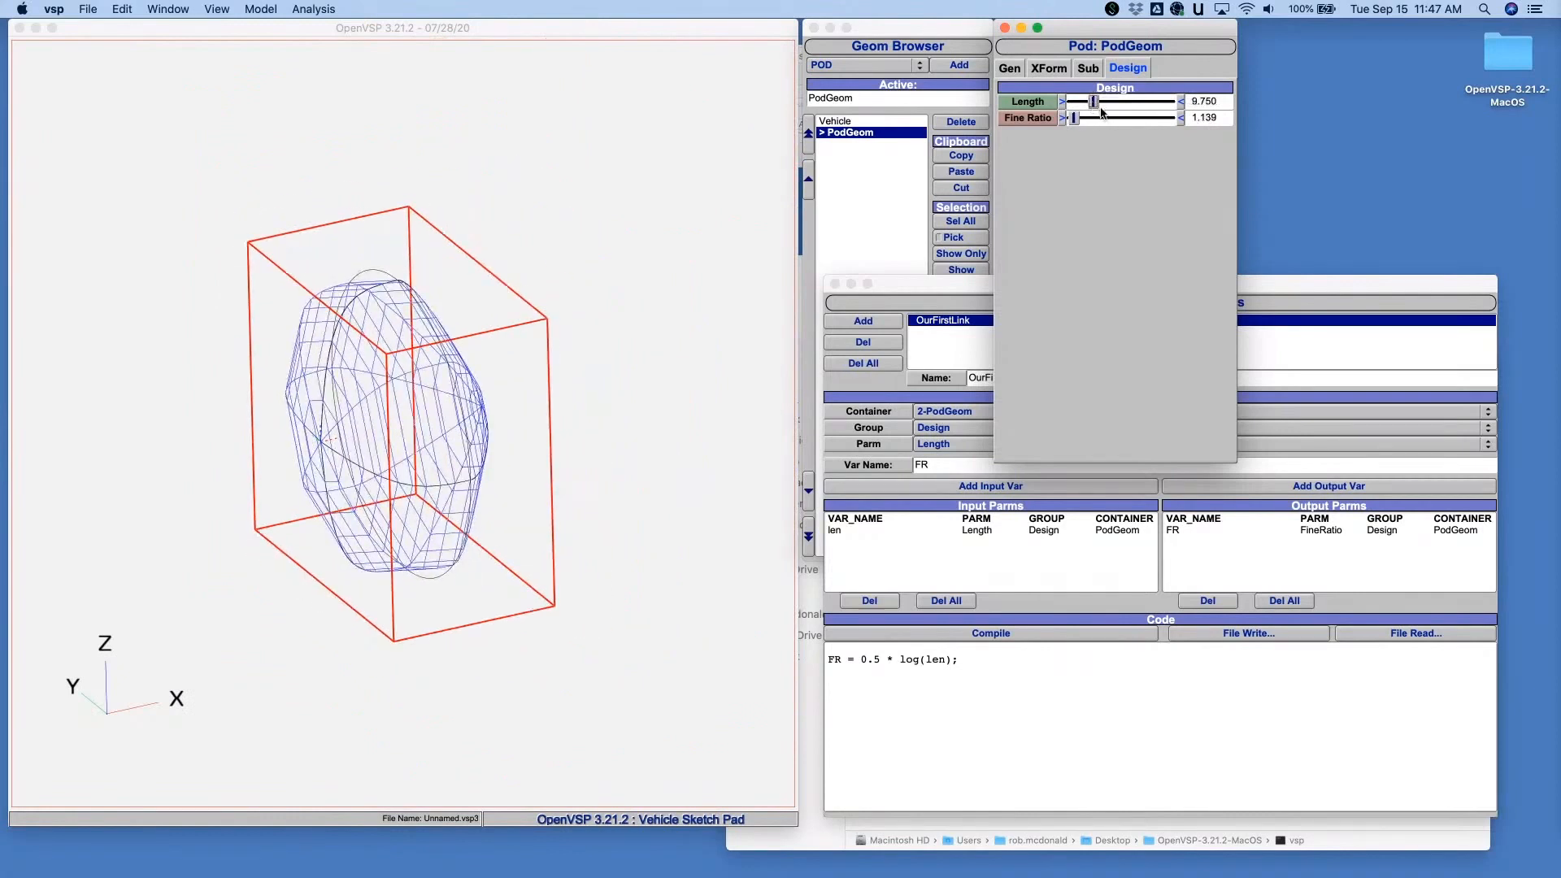
pyautogui.click(986, 664)
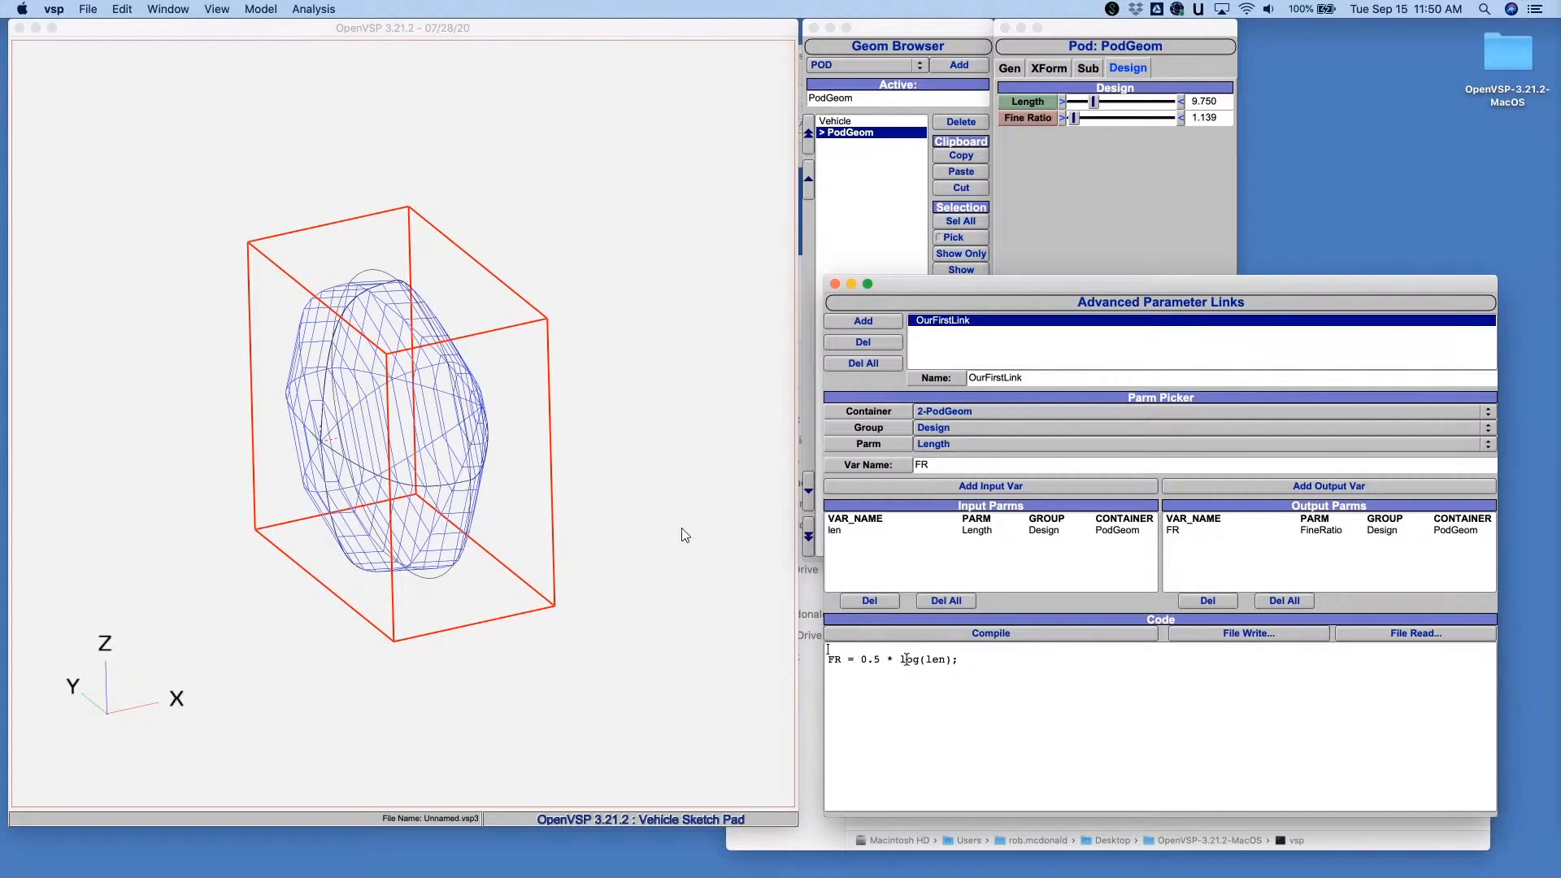
# - Add the line "double A = len / 2;" above the FR equation in the link code
pyautogui.press('Return')
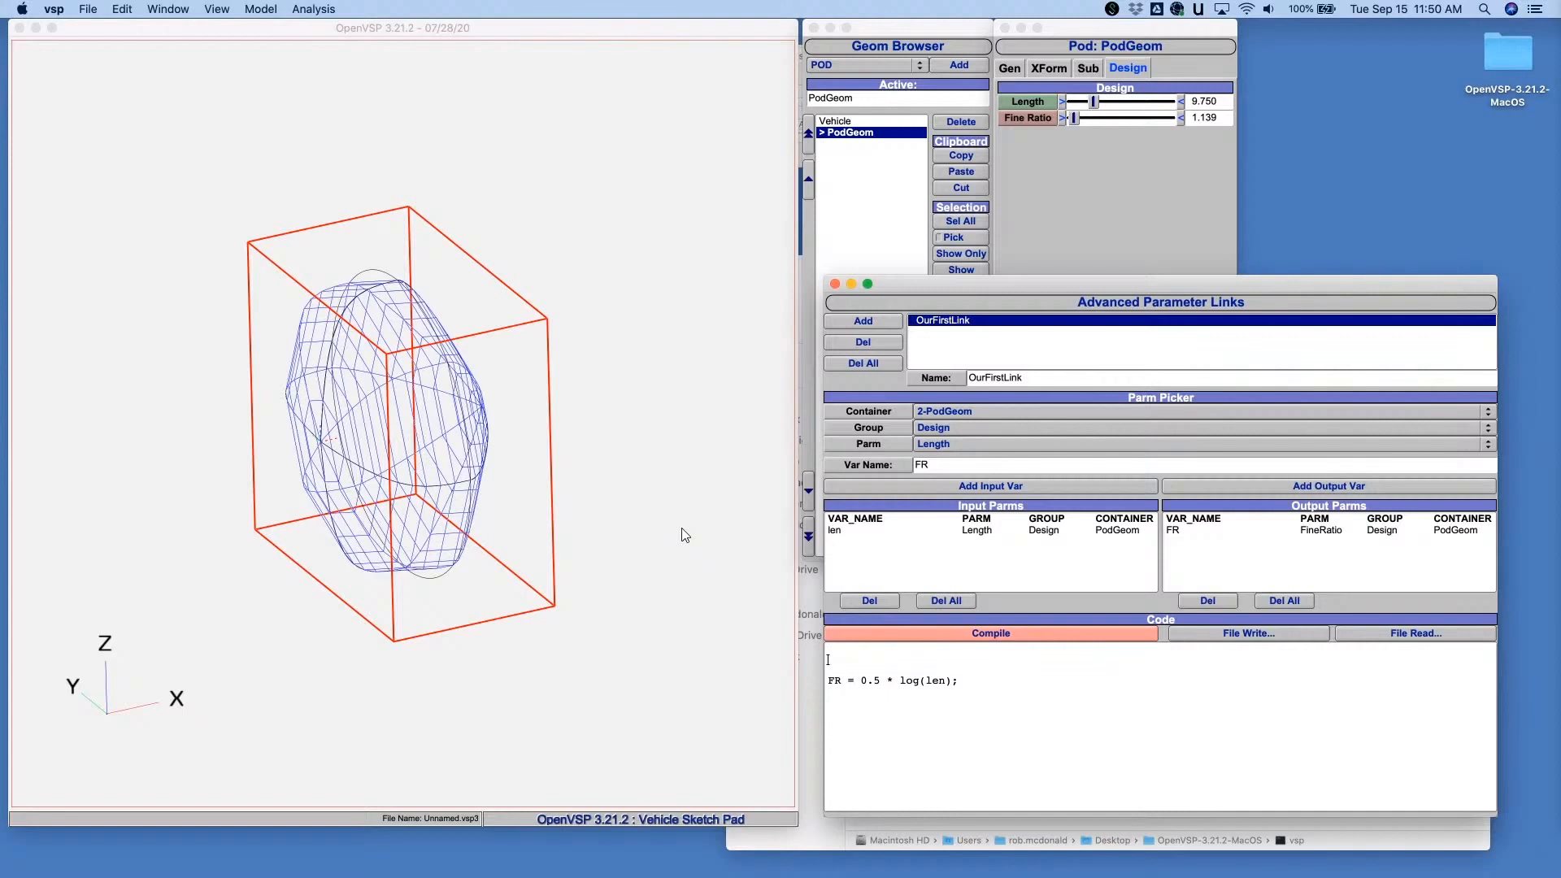
pyautogui.write('double')
pyautogui.write('A = len / 2;')
# - Rewrite the equation as "FR = A * len;" so it uses the intermediate variable, and compile the code
pyautogui.press('BackSpace')
pyautogui.press('BackSpace')
pyautogui.press('BackSpace')
pyautogui.press('BackSpace')
pyautogui.press('BackSpace')
pyautogui.press('BackSpace')
pyautogui.press('BackSpace')
pyautogui.press('BackSpace')
pyautogui.press('BackSpace')
pyautogui.press('BackSpace')
pyautogui.press('BackSpace')
pyautogui.press('BackSpace')
pyautogui.press('BackSpace')
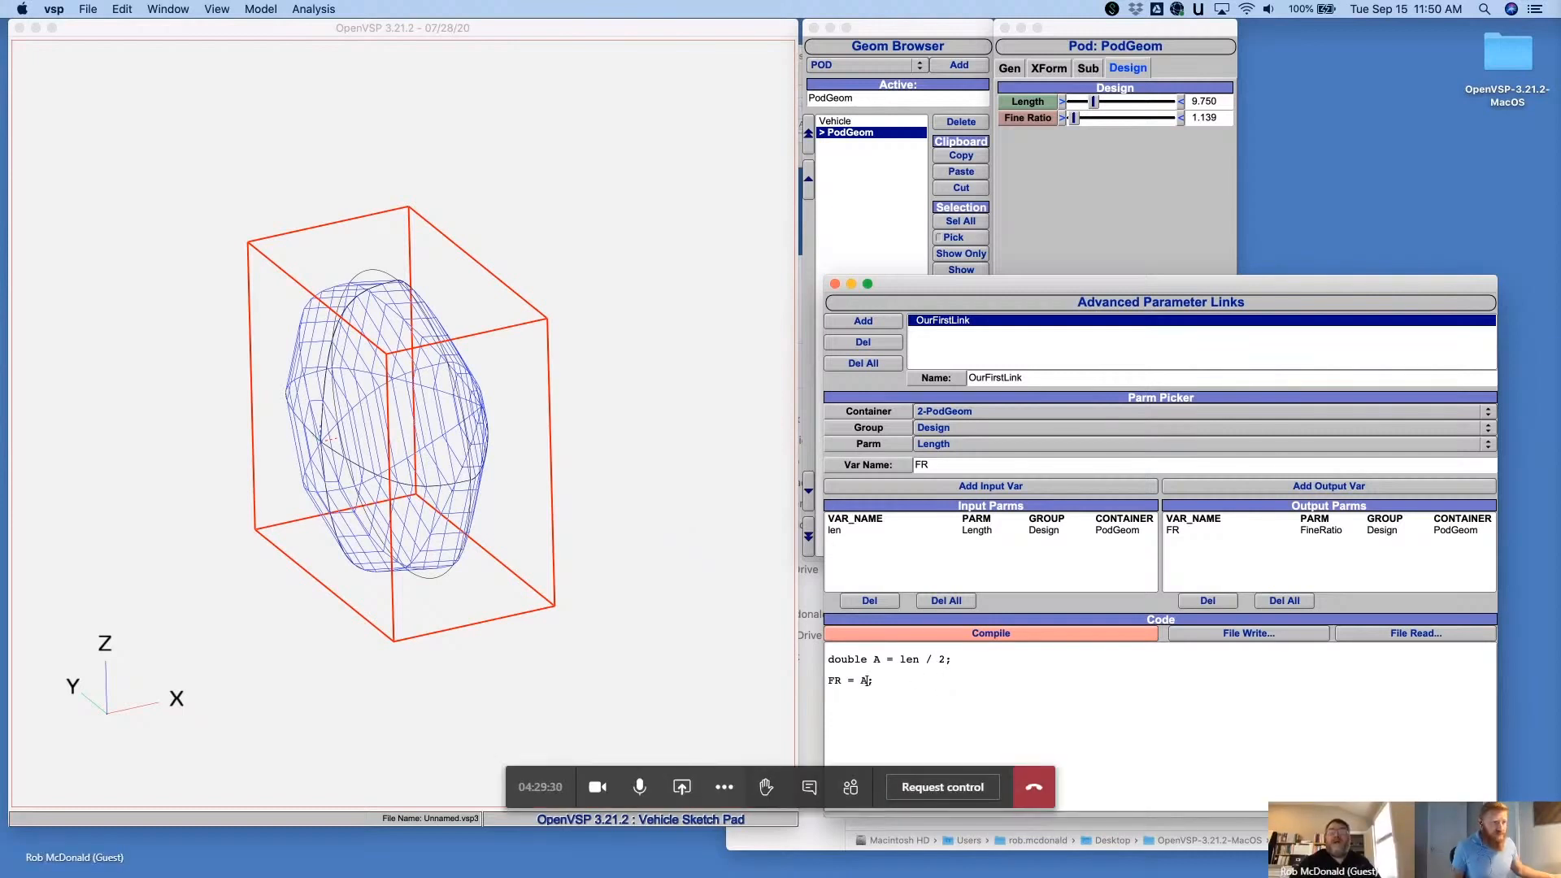
pyautogui.press('BackSpace')
pyautogui.write('A * len')
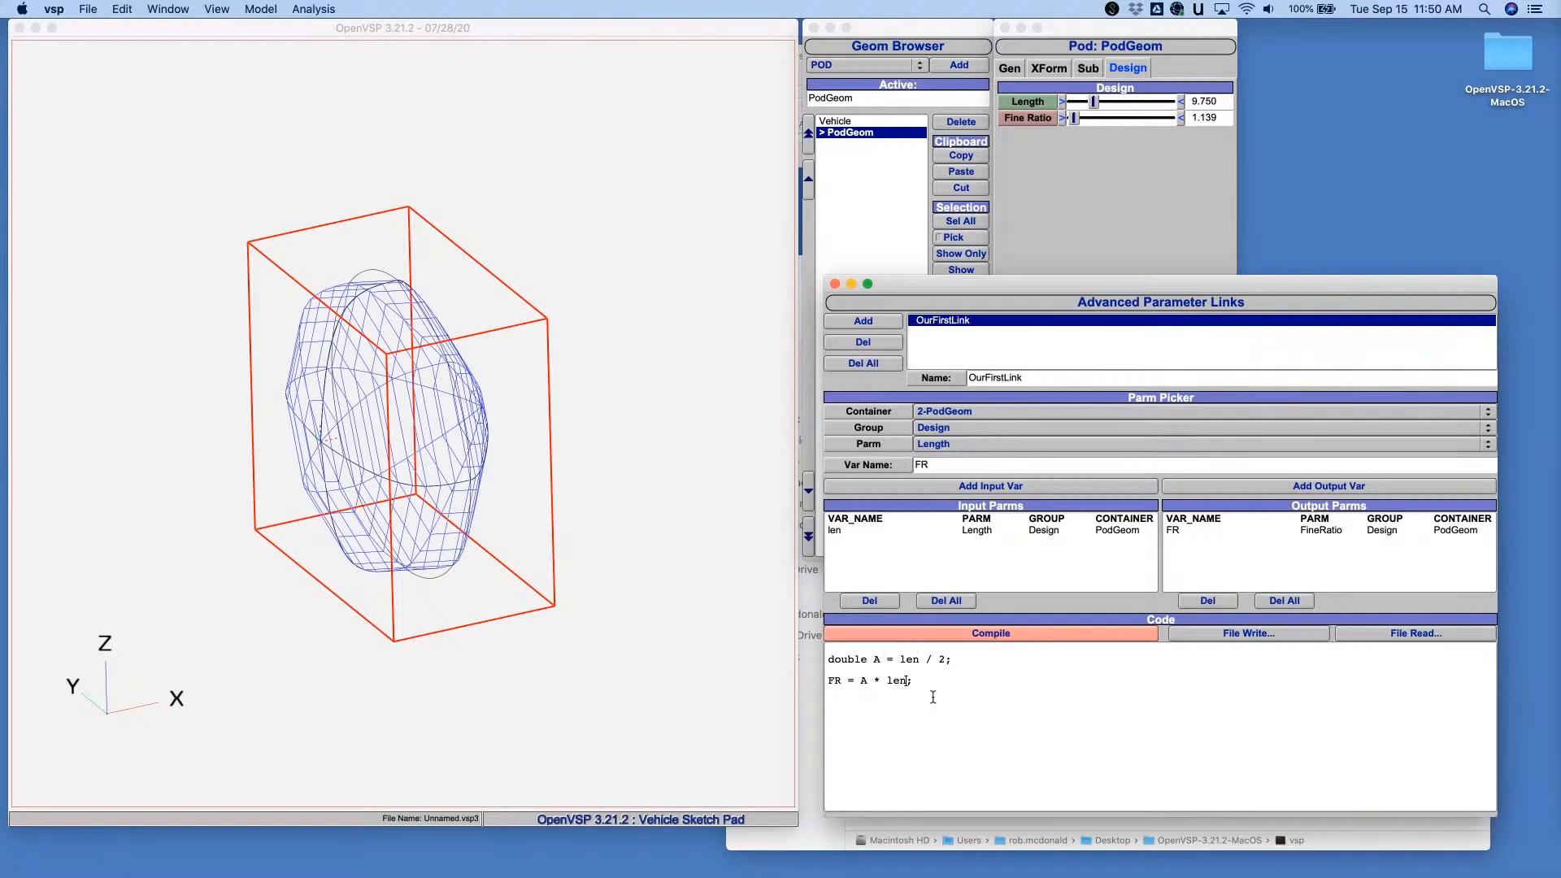
pyautogui.click(1026, 634)
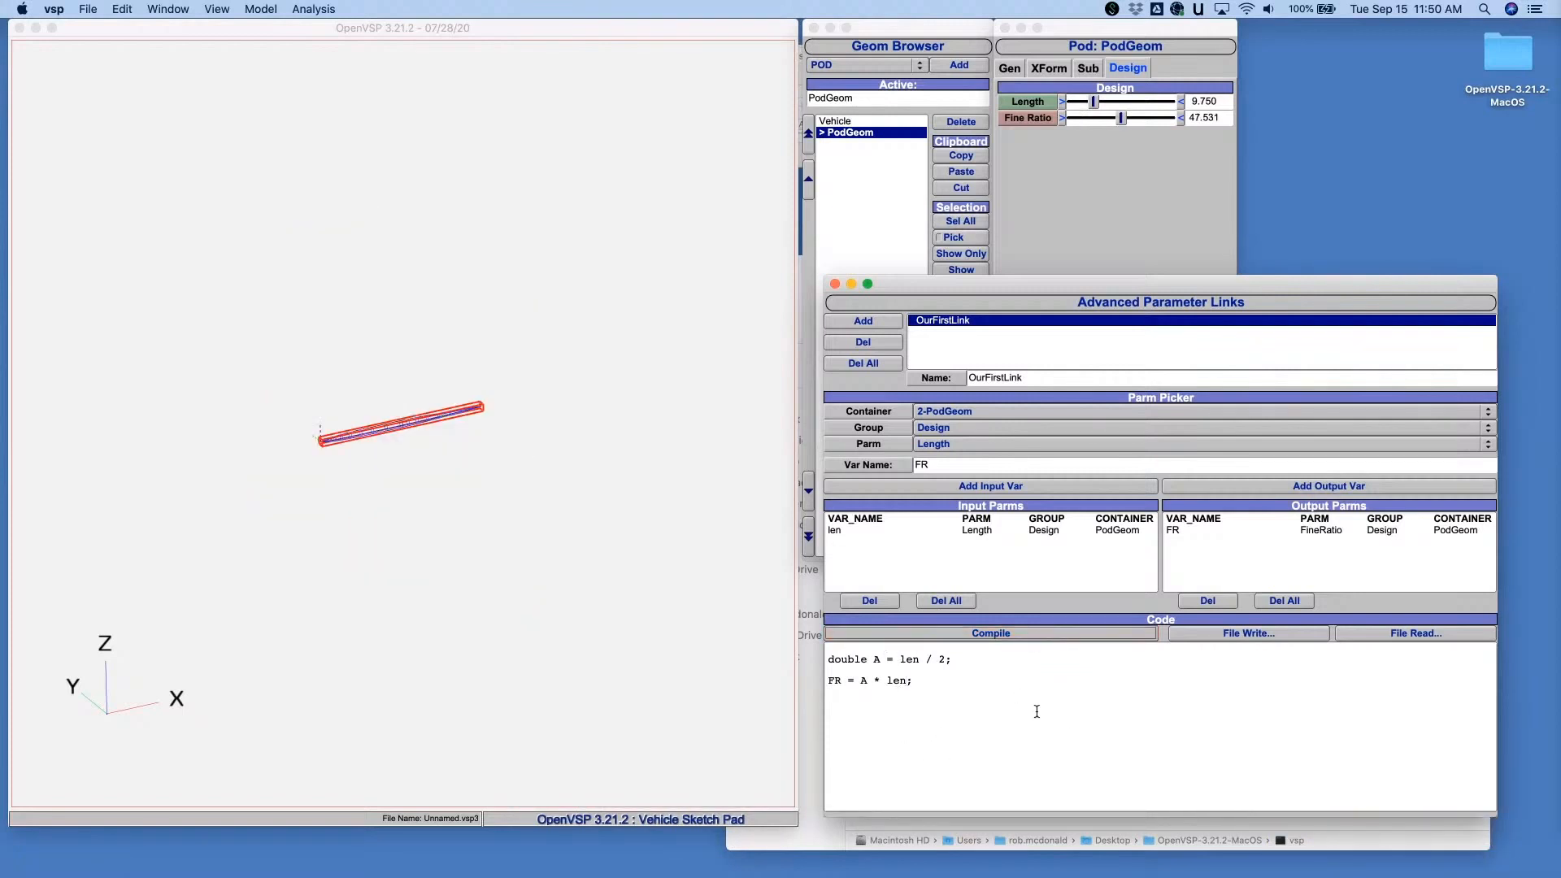
# - Reduce the pod's length to 2.625 to test the link that uses variable A, and return to the link window
pyautogui.moveTo(1095, 102)
pyautogui.mouseDown()
pyautogui.moveTo(1120, 104)
pyautogui.moveTo(1078, 120)
pyautogui.mouseUp()
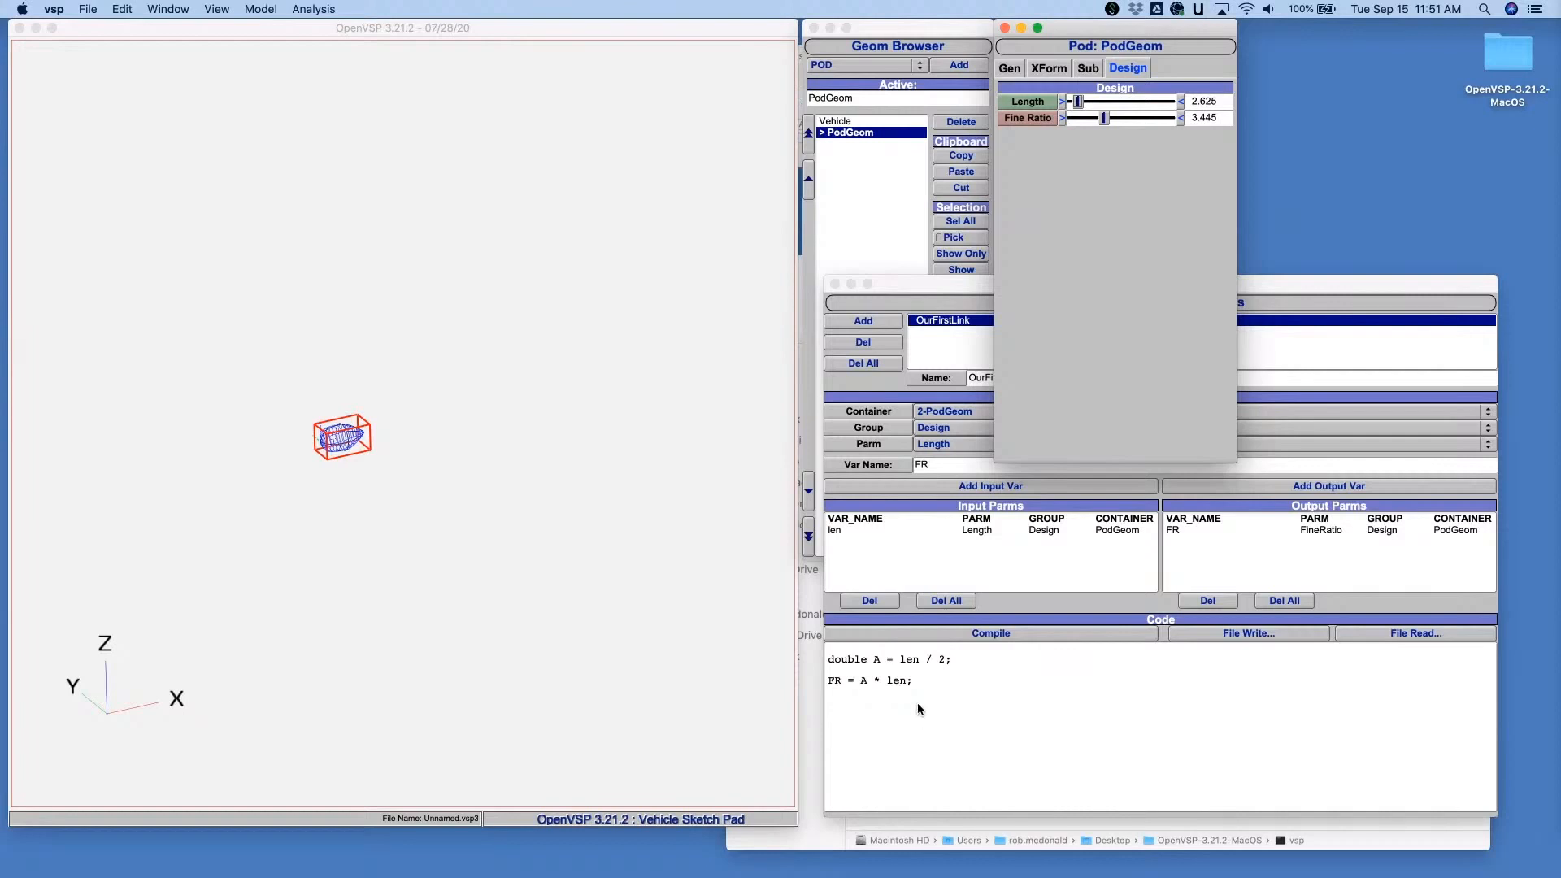
pyautogui.moveTo(923, 284); pyautogui.dragTo(921, 286)
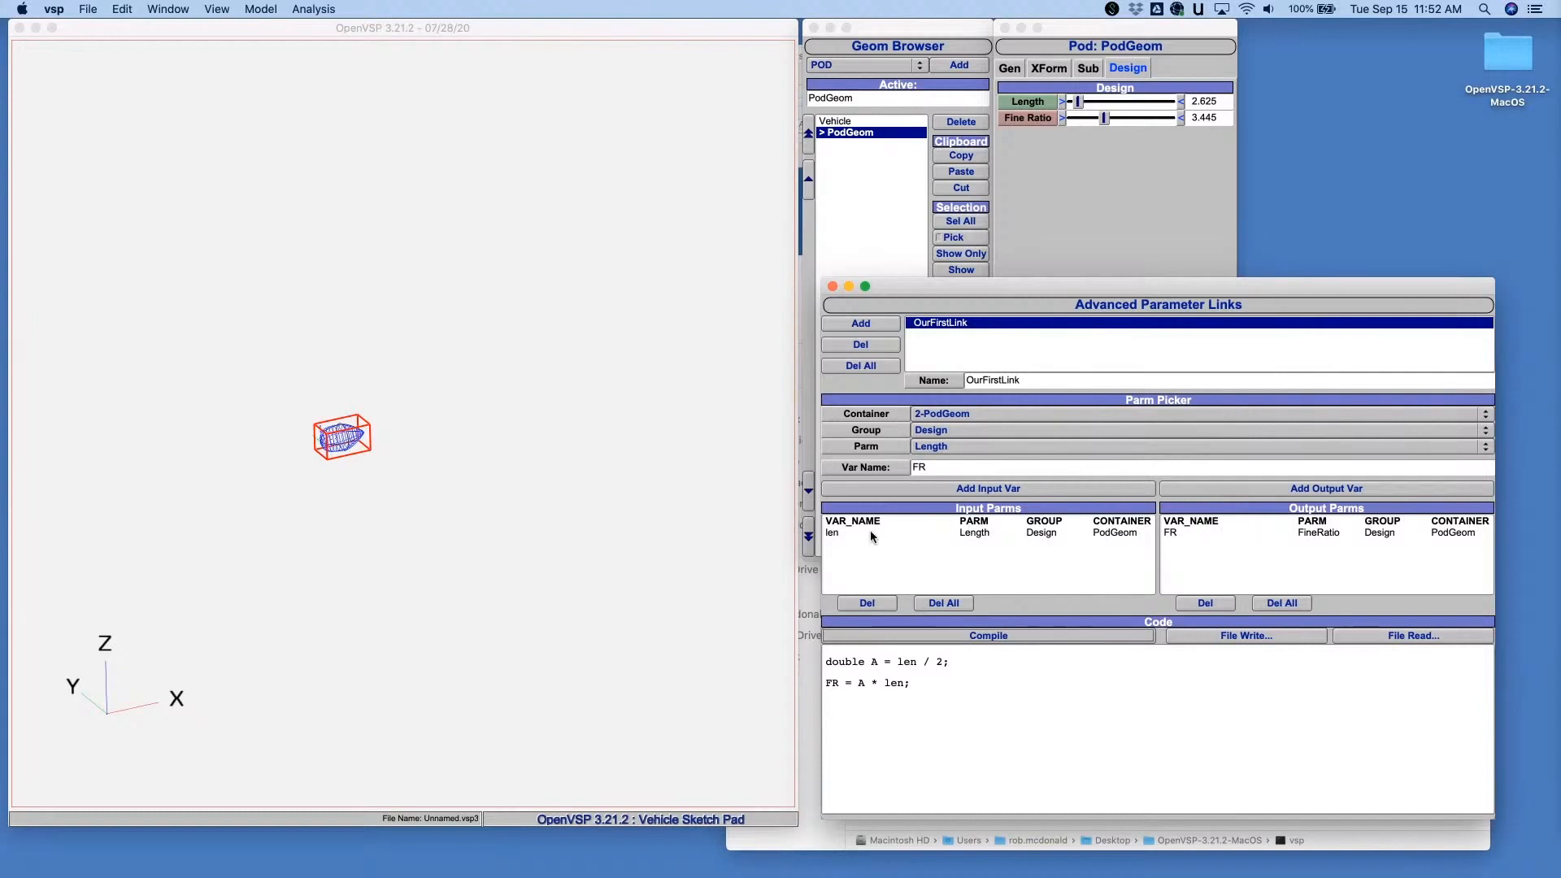
# - Add a WING component to the vehicle and return to the Advanced Parameter Links window
pyautogui.click(846, 168)
pyautogui.click(855, 66)
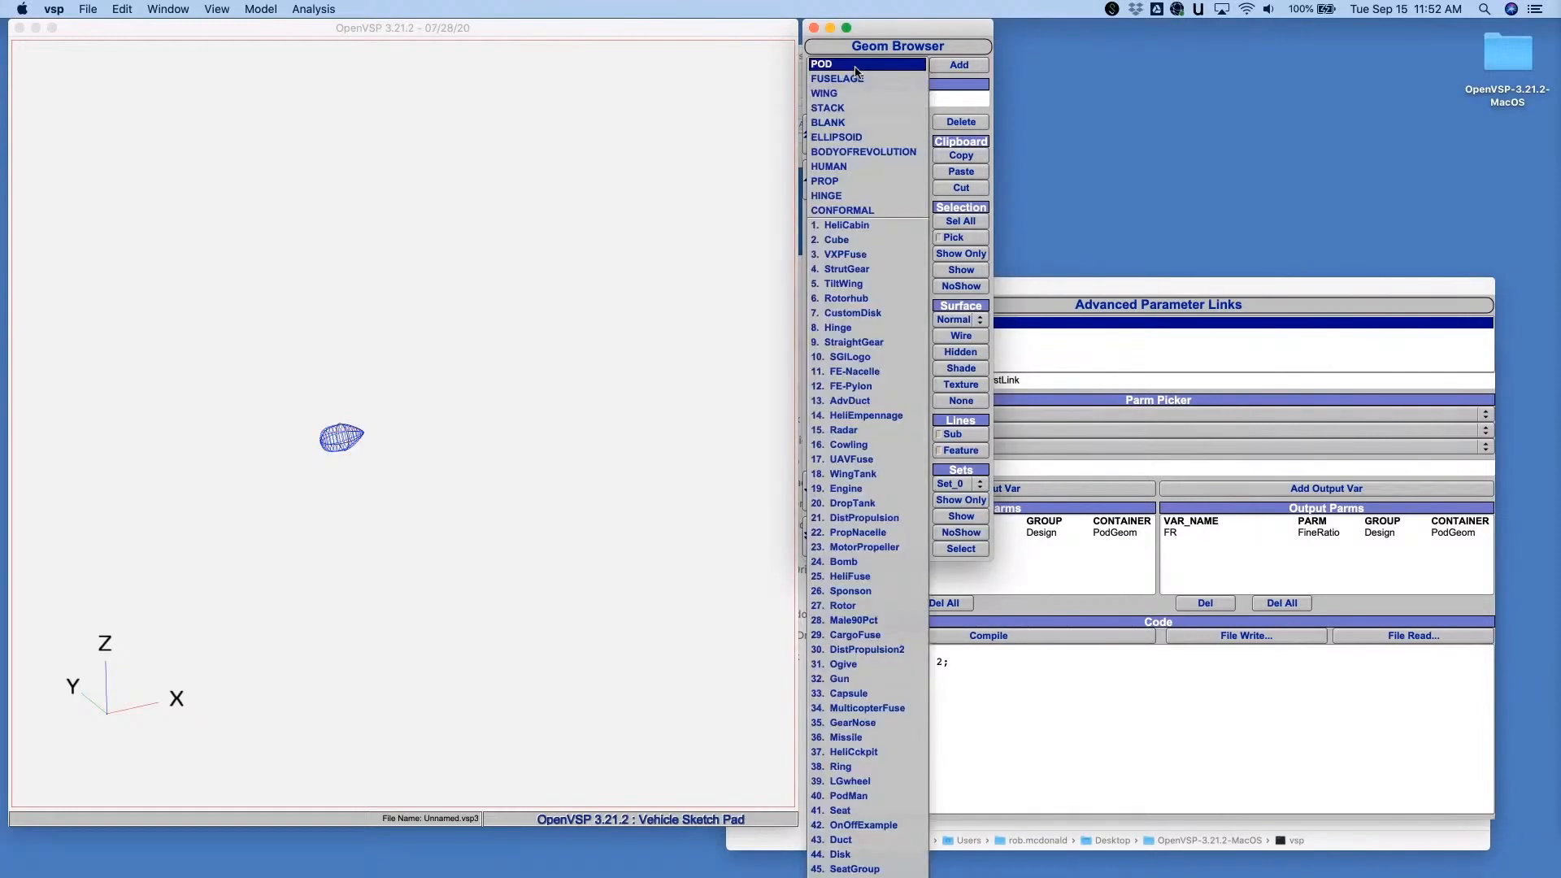
pyautogui.click(841, 94)
pyautogui.click(959, 65)
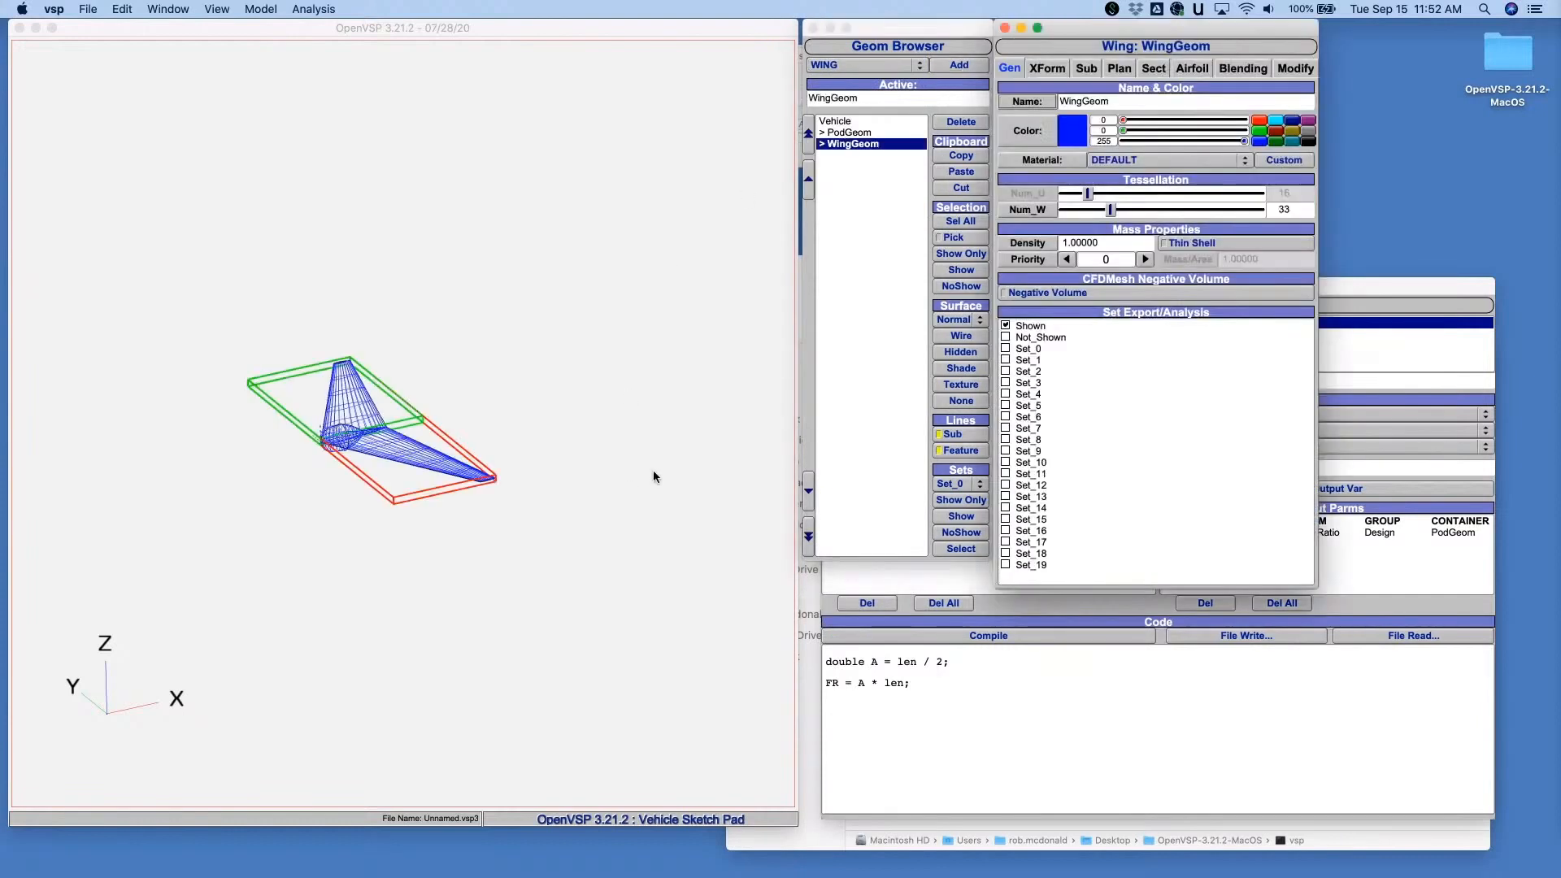
pyautogui.click(886, 326)
pyautogui.click(1260, 289)
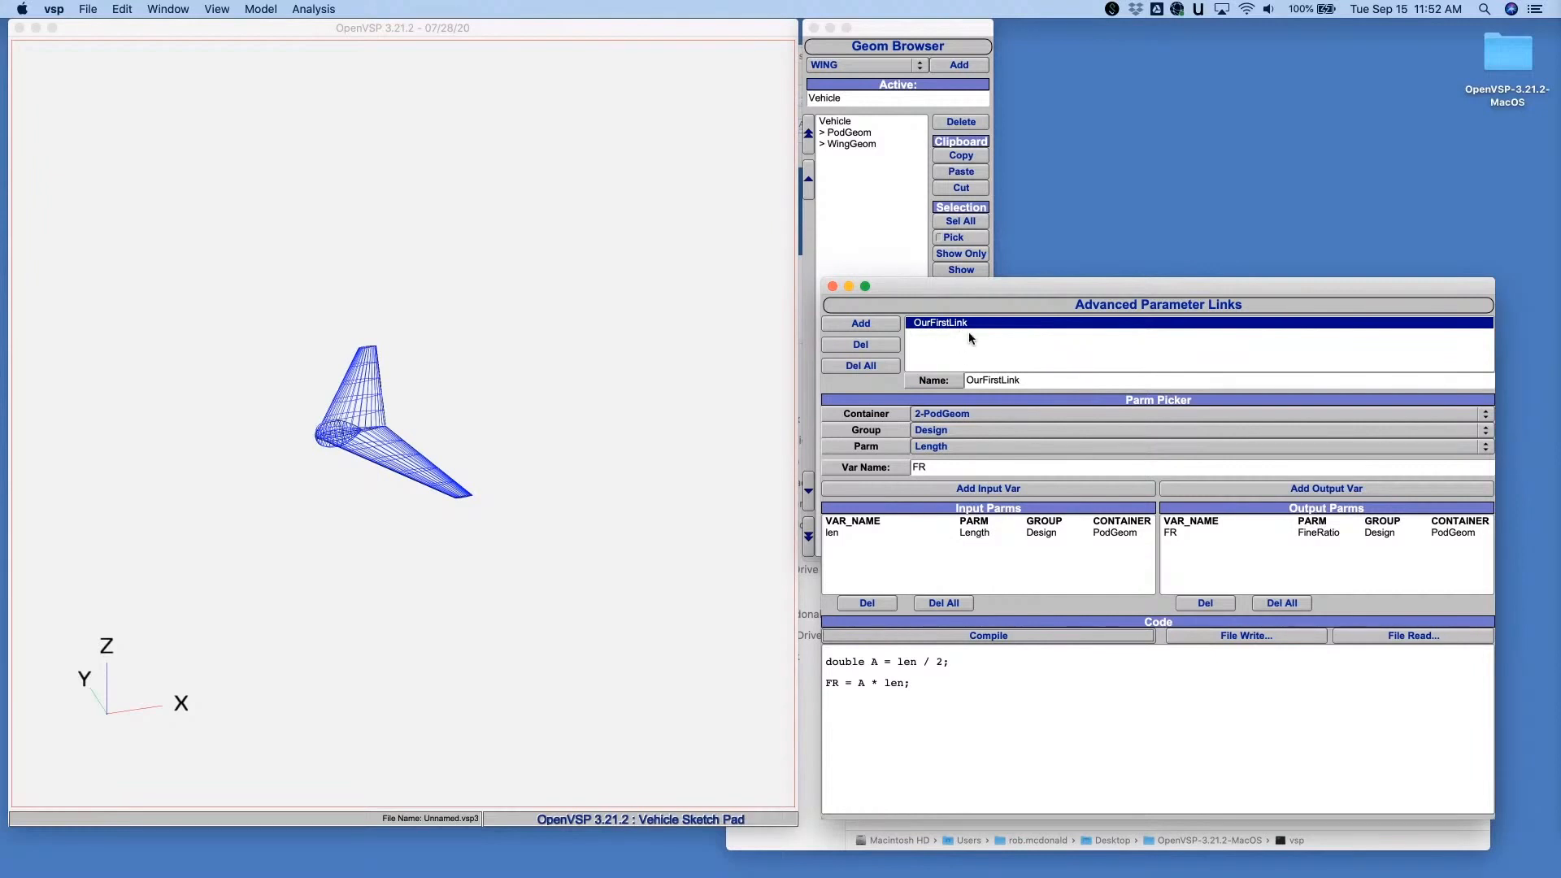
pyautogui.doubleClick(987, 380)
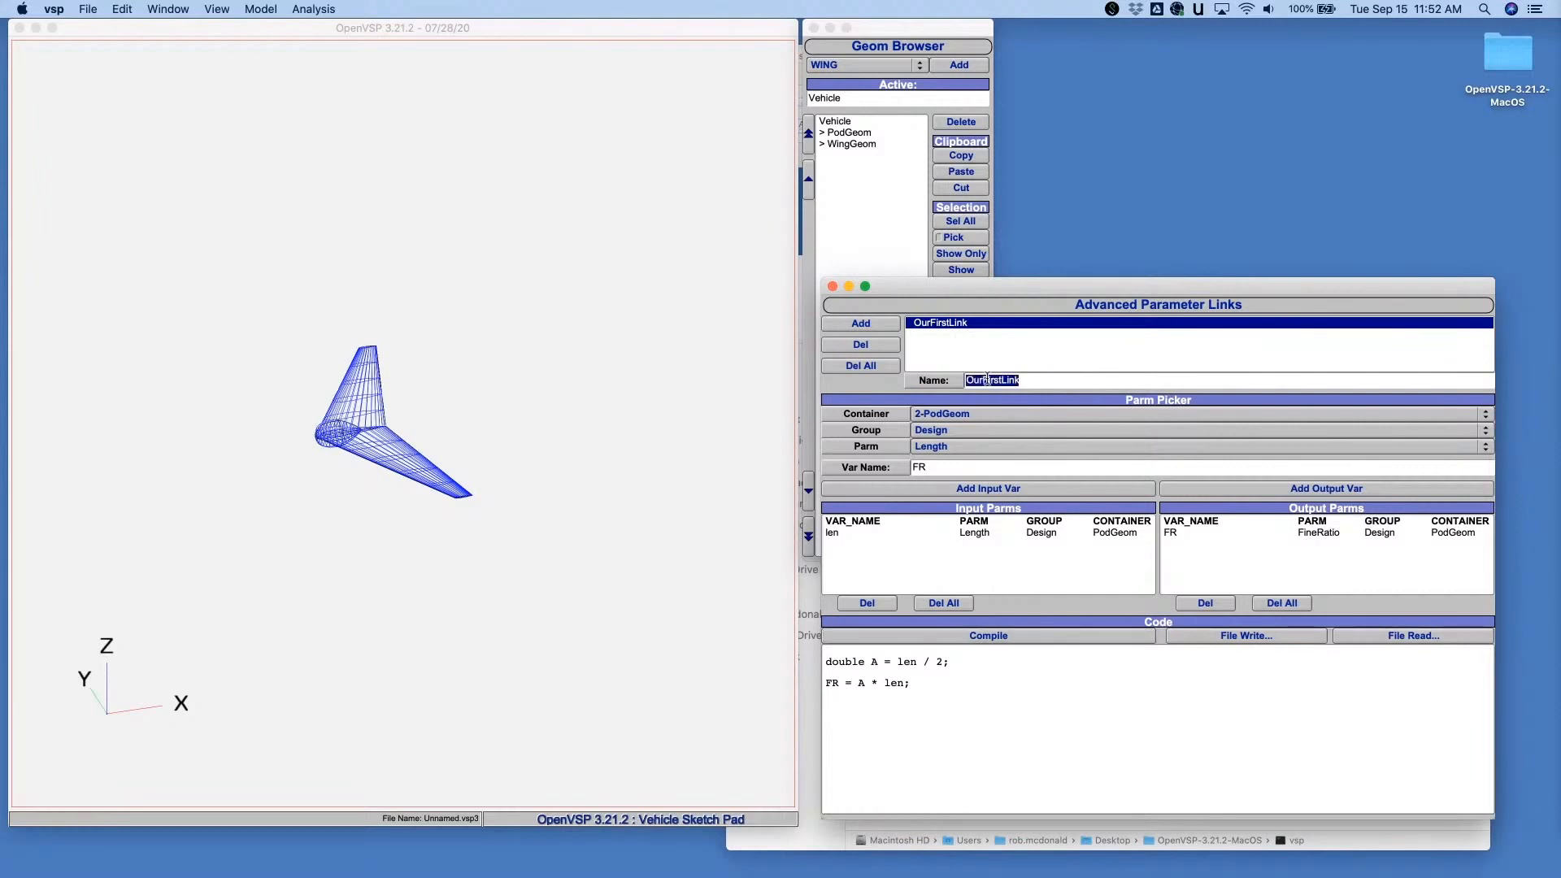
pyautogui.write('SecondLink')
pyautogui.press('Return')
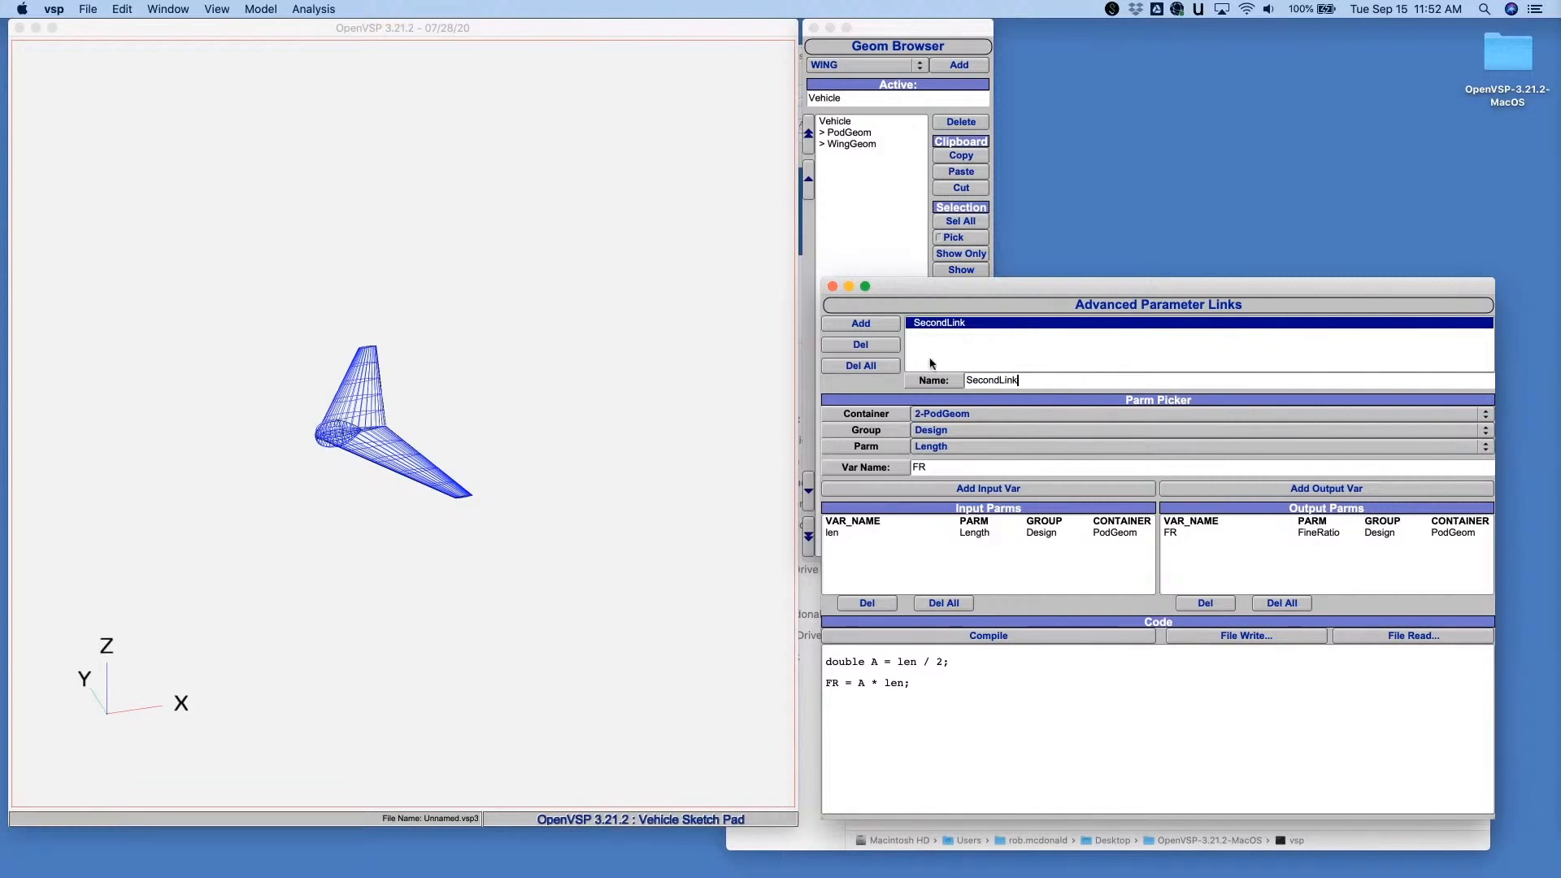
# - Rename the existing advanced link to FirstLink
pyautogui.doubleClick(1004, 380)
pyautogui.write('FirstLink')
pyautogui.press('Return')
# - Create another advanced link and name it SecondLink
pyautogui.click(844, 326)
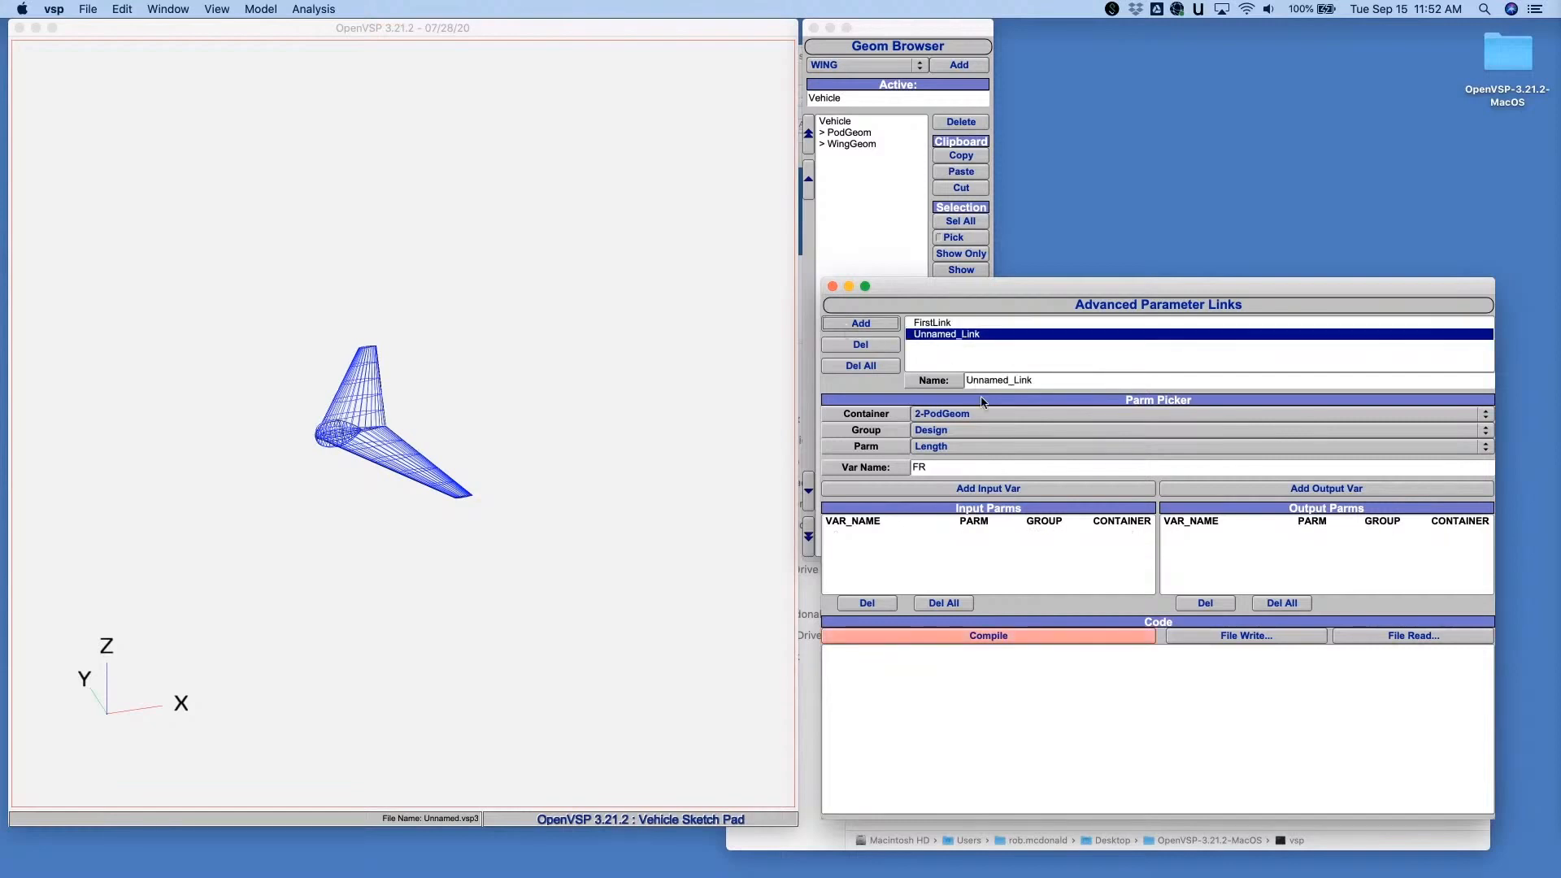
pyautogui.doubleClick(1017, 383)
pyautogui.write('SecondLink')
pyautogui.press('Return')
# - Assign the wing section's Span parameter to SecondLink as an input variable named "span"
pyautogui.click(850, 144)
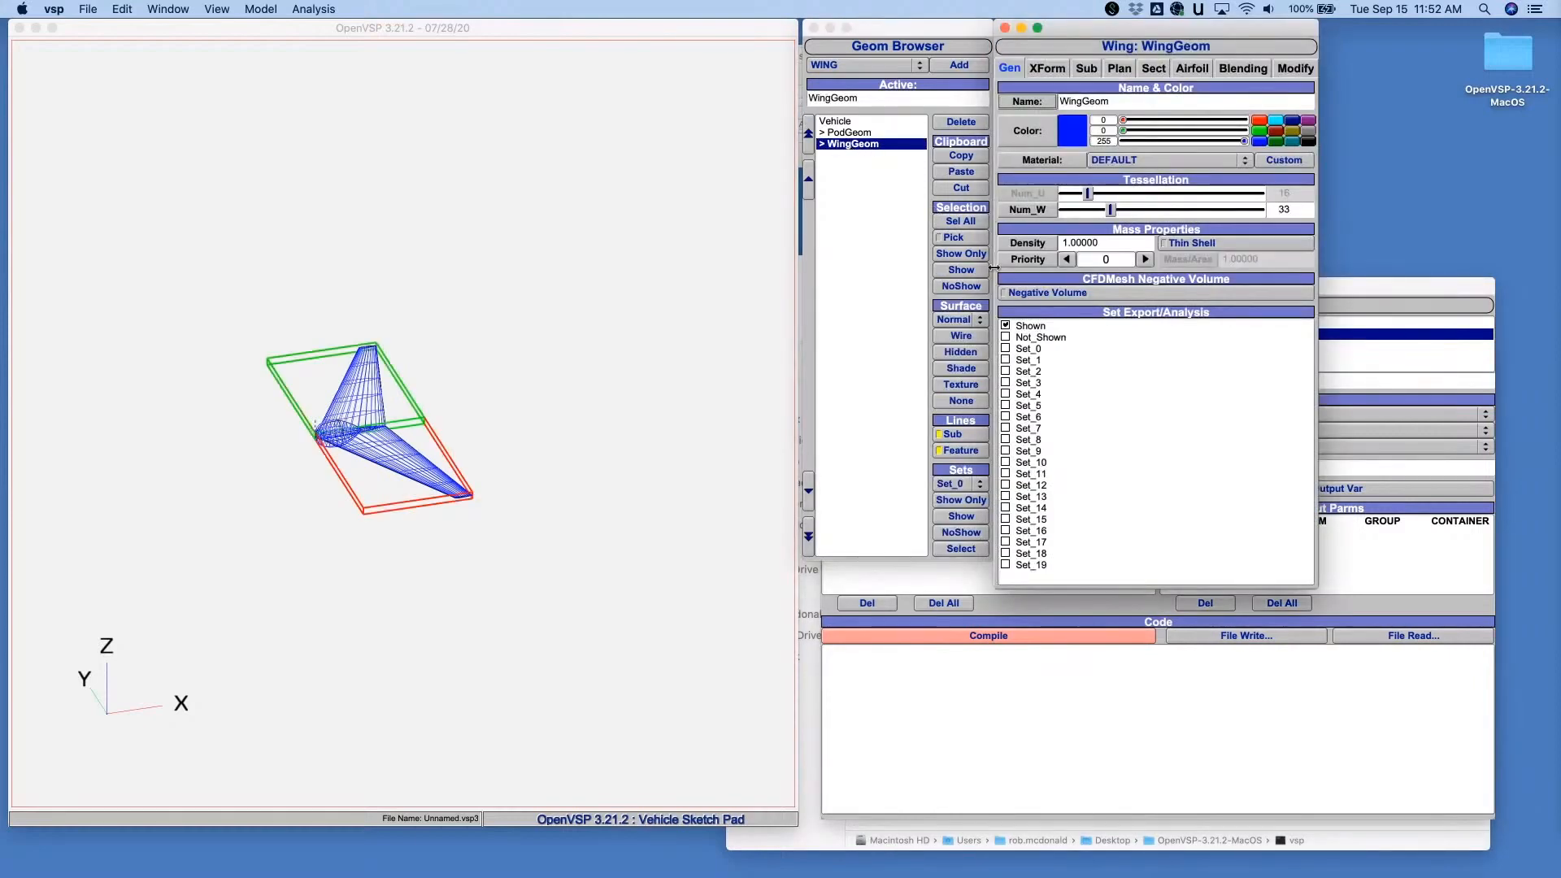
pyautogui.click(1360, 552)
pyautogui.doubleClick(953, 469)
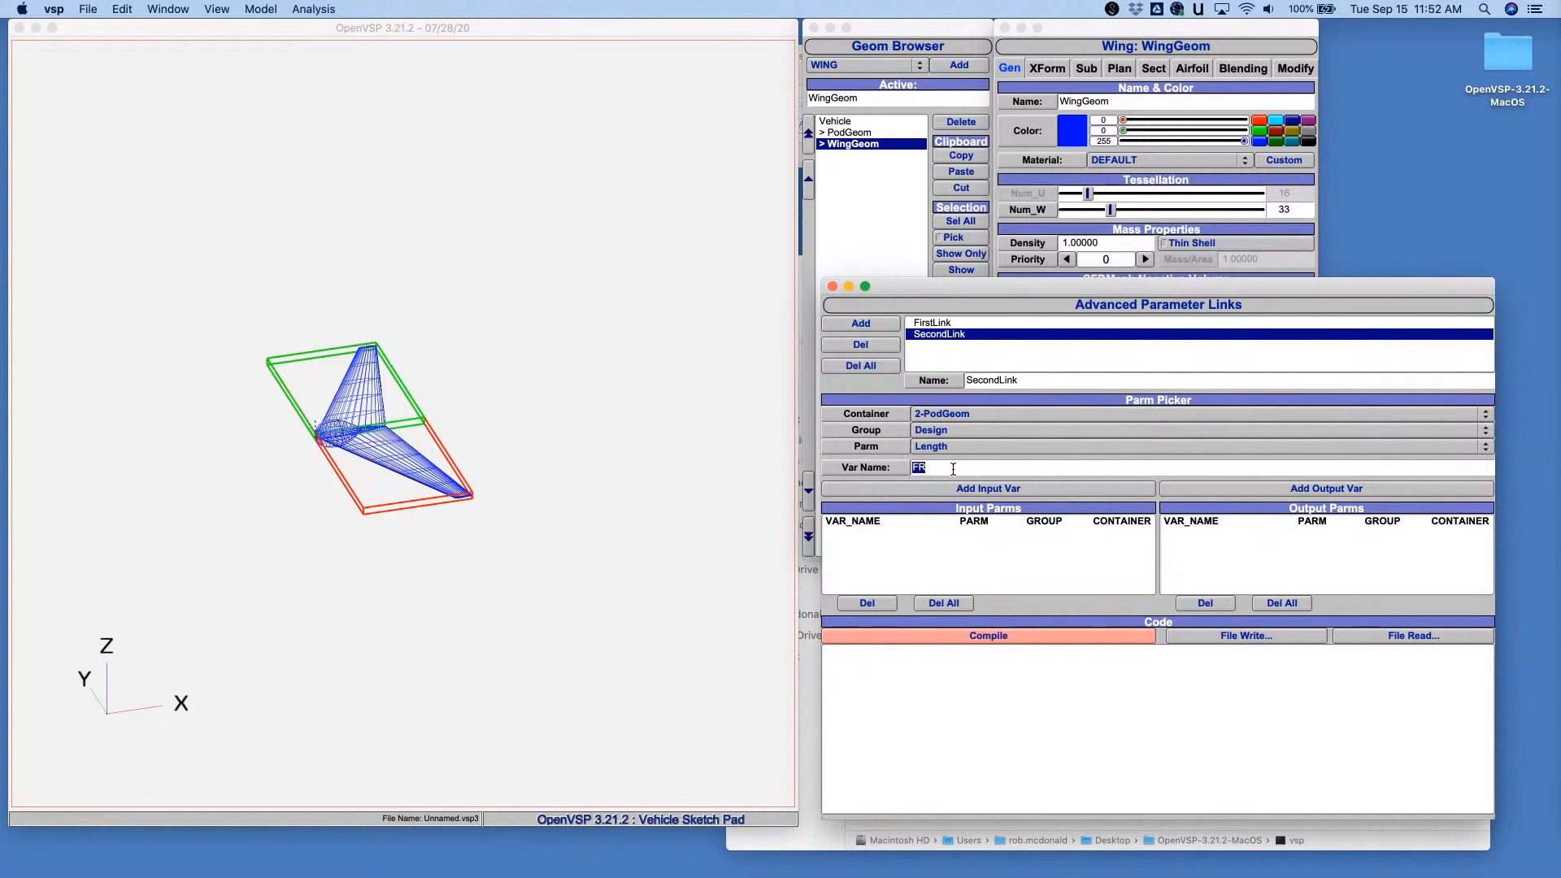
pyautogui.write('span')
pyautogui.click(1155, 70)
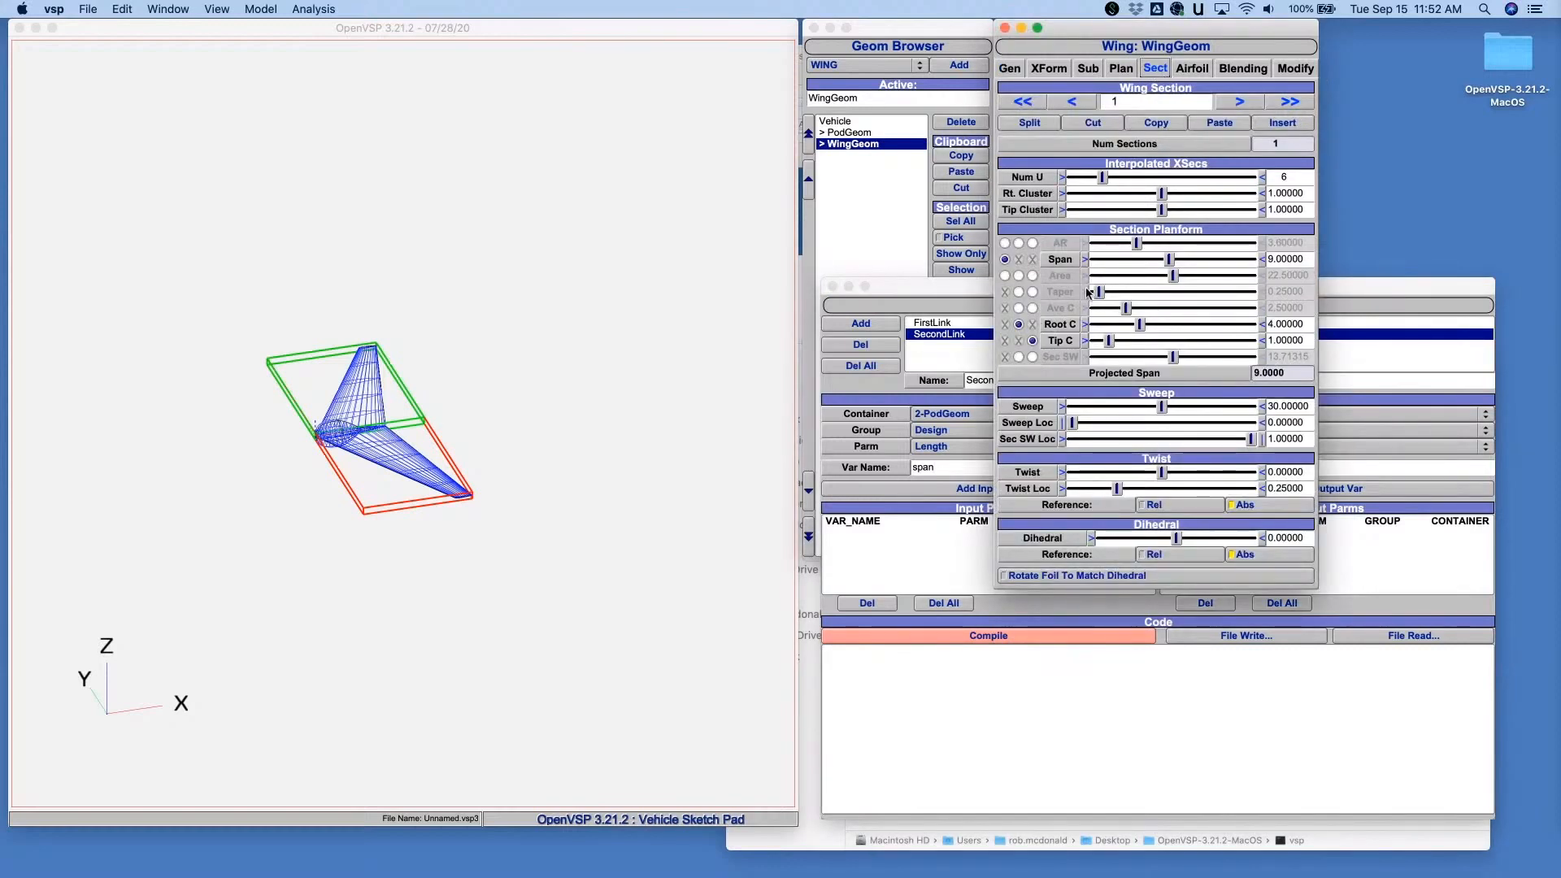
pyautogui.moveTo(1066, 259); pyautogui.dragTo(961, 521)
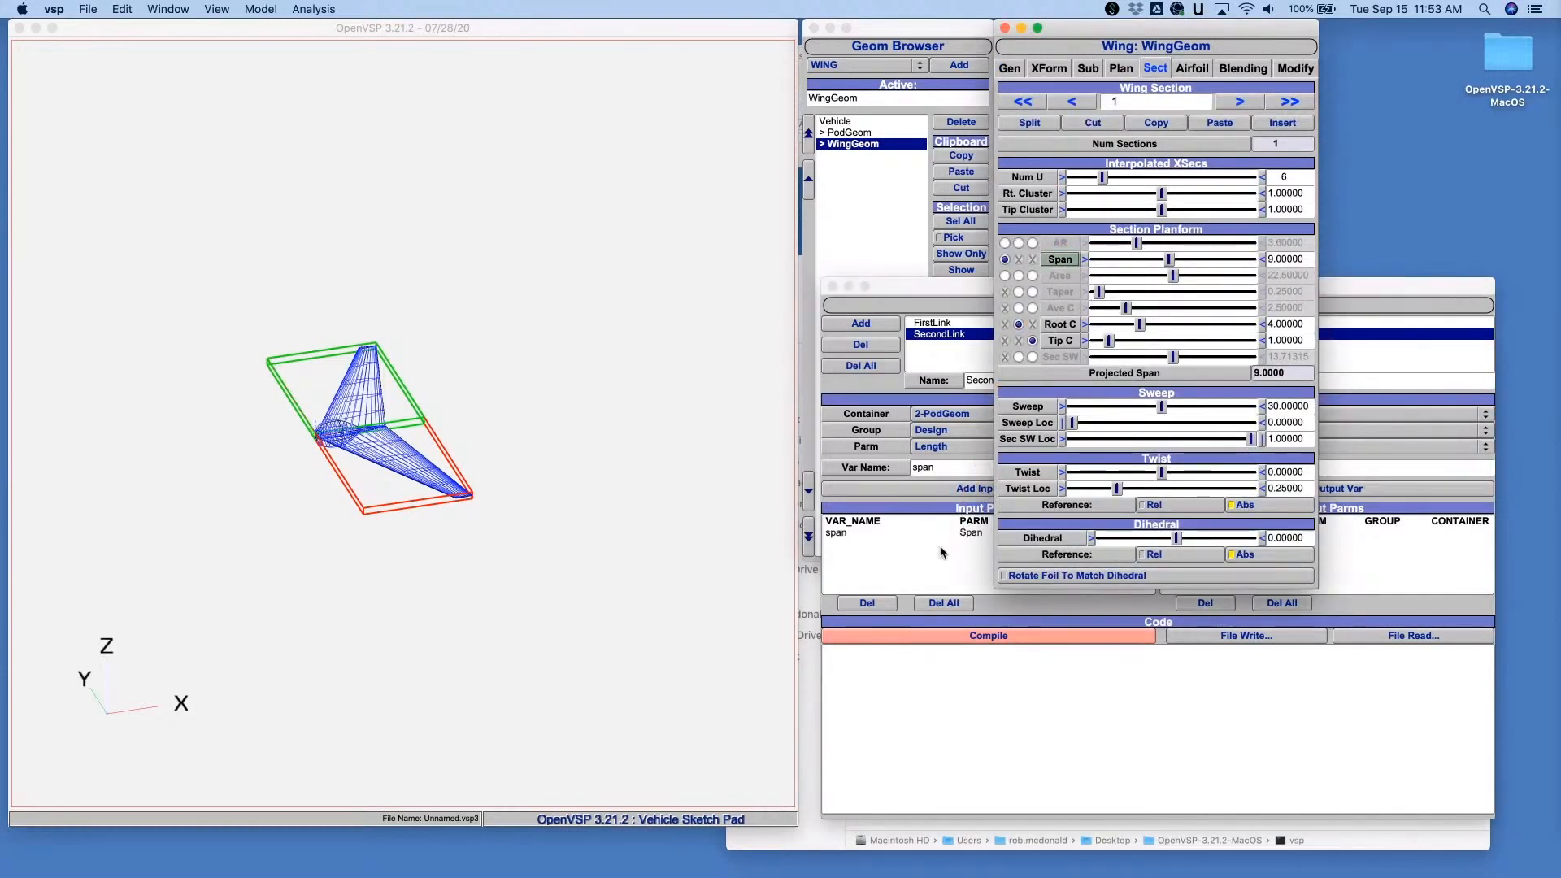
# - Assign the wing section's Sweep parameter to SecondLink as an output variable named "sweep"
pyautogui.click(1385, 552)
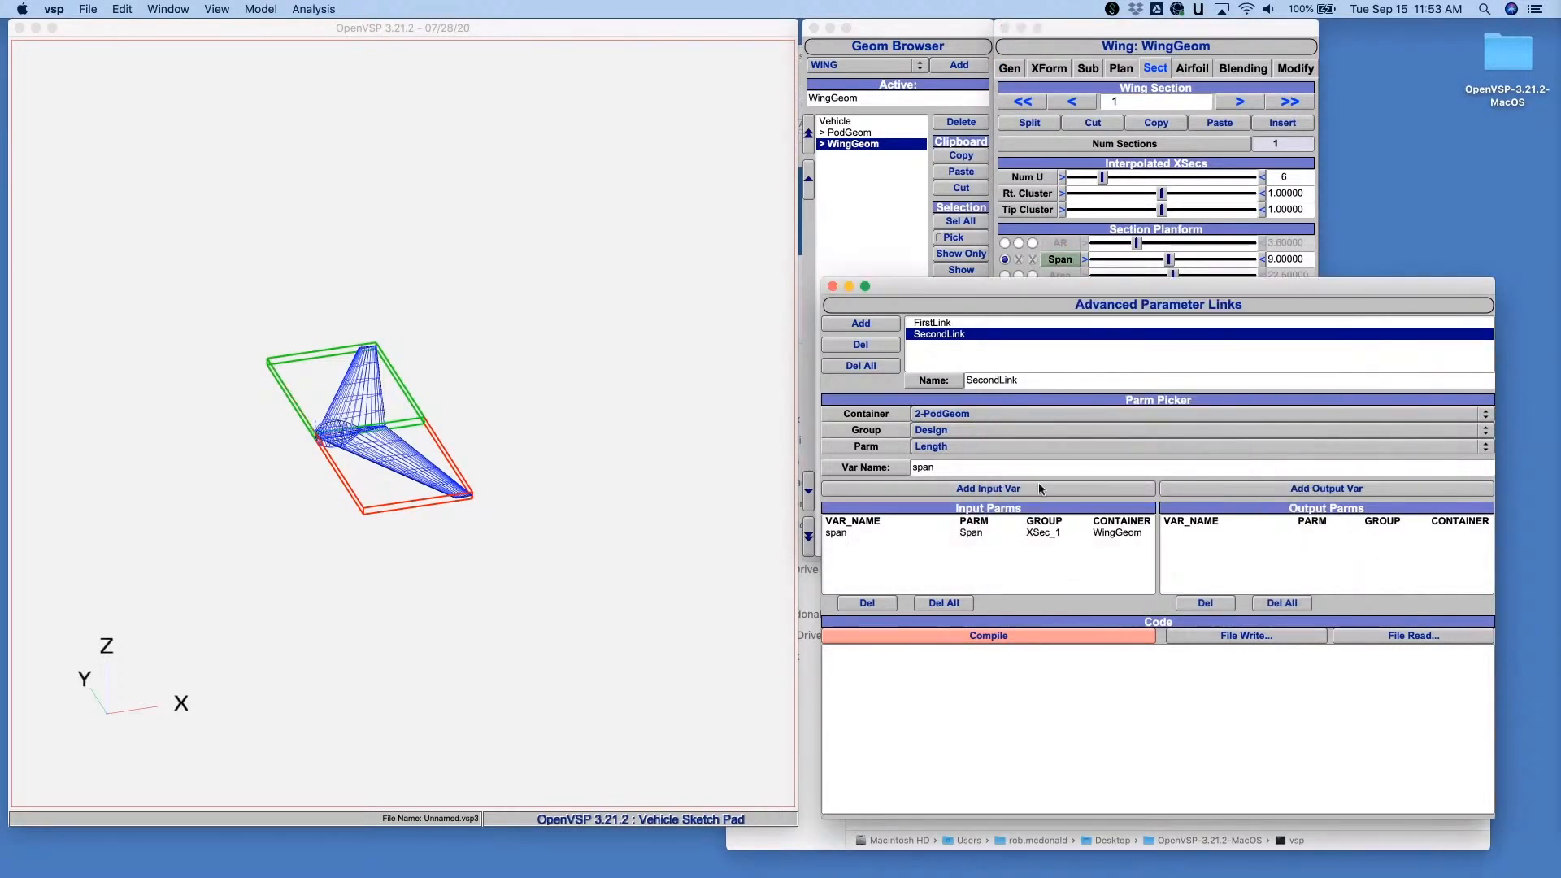
pyautogui.doubleClick(1016, 465)
pyautogui.write('sweep')
pyautogui.click(1138, 27)
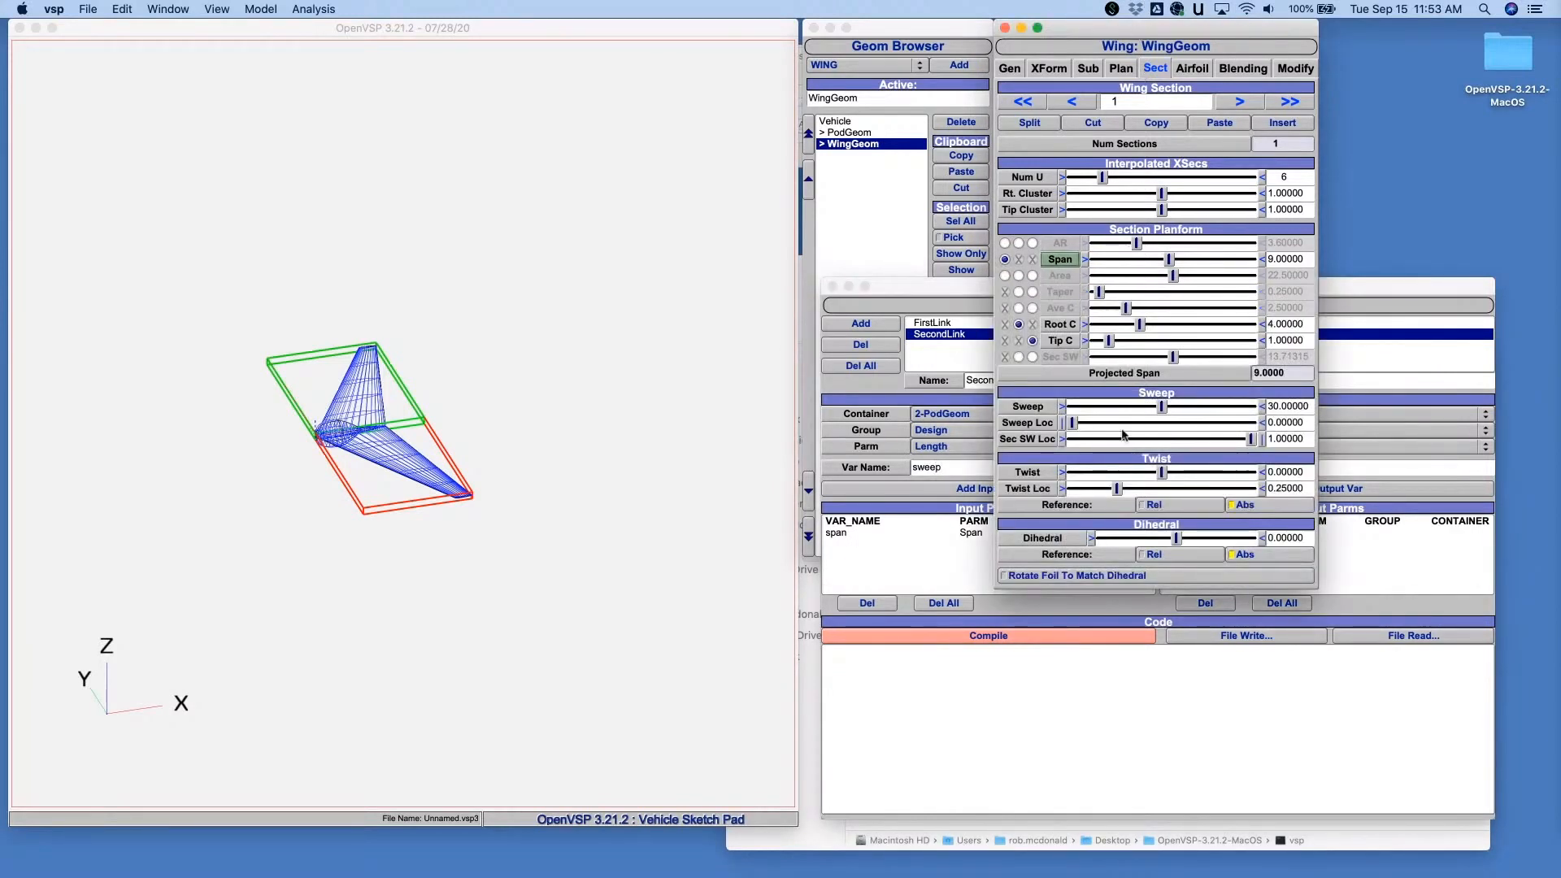
pyautogui.moveTo(1304, 522); pyautogui.dragTo(1380, 553)
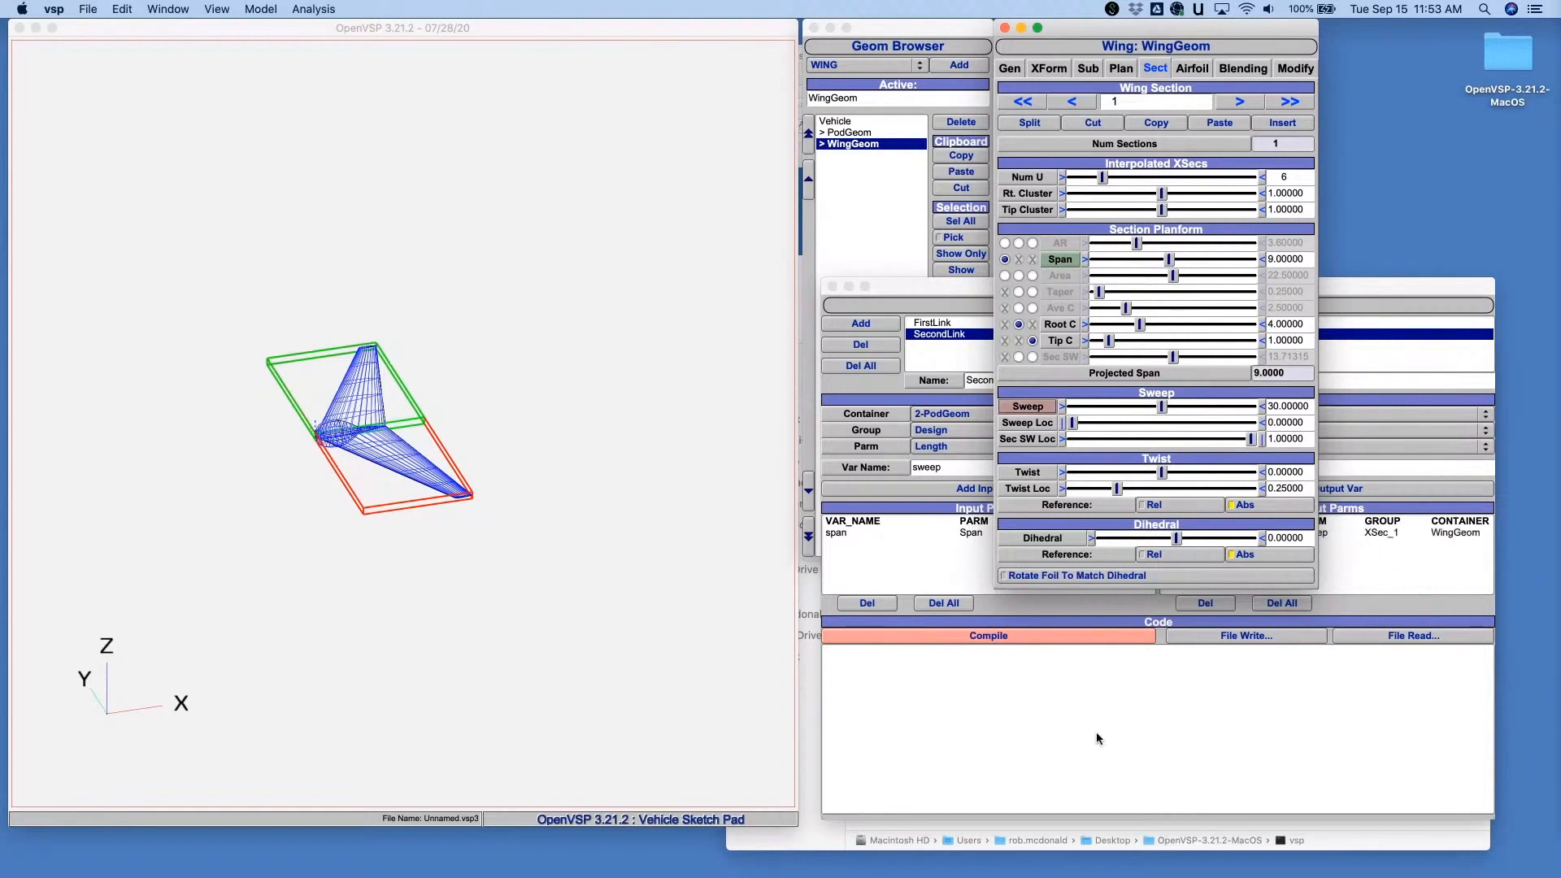
# - Enter the code "sweep = span;" for SecondLink and compile it
pyautogui.click(1047, 731)
pyautogui.write('swe')
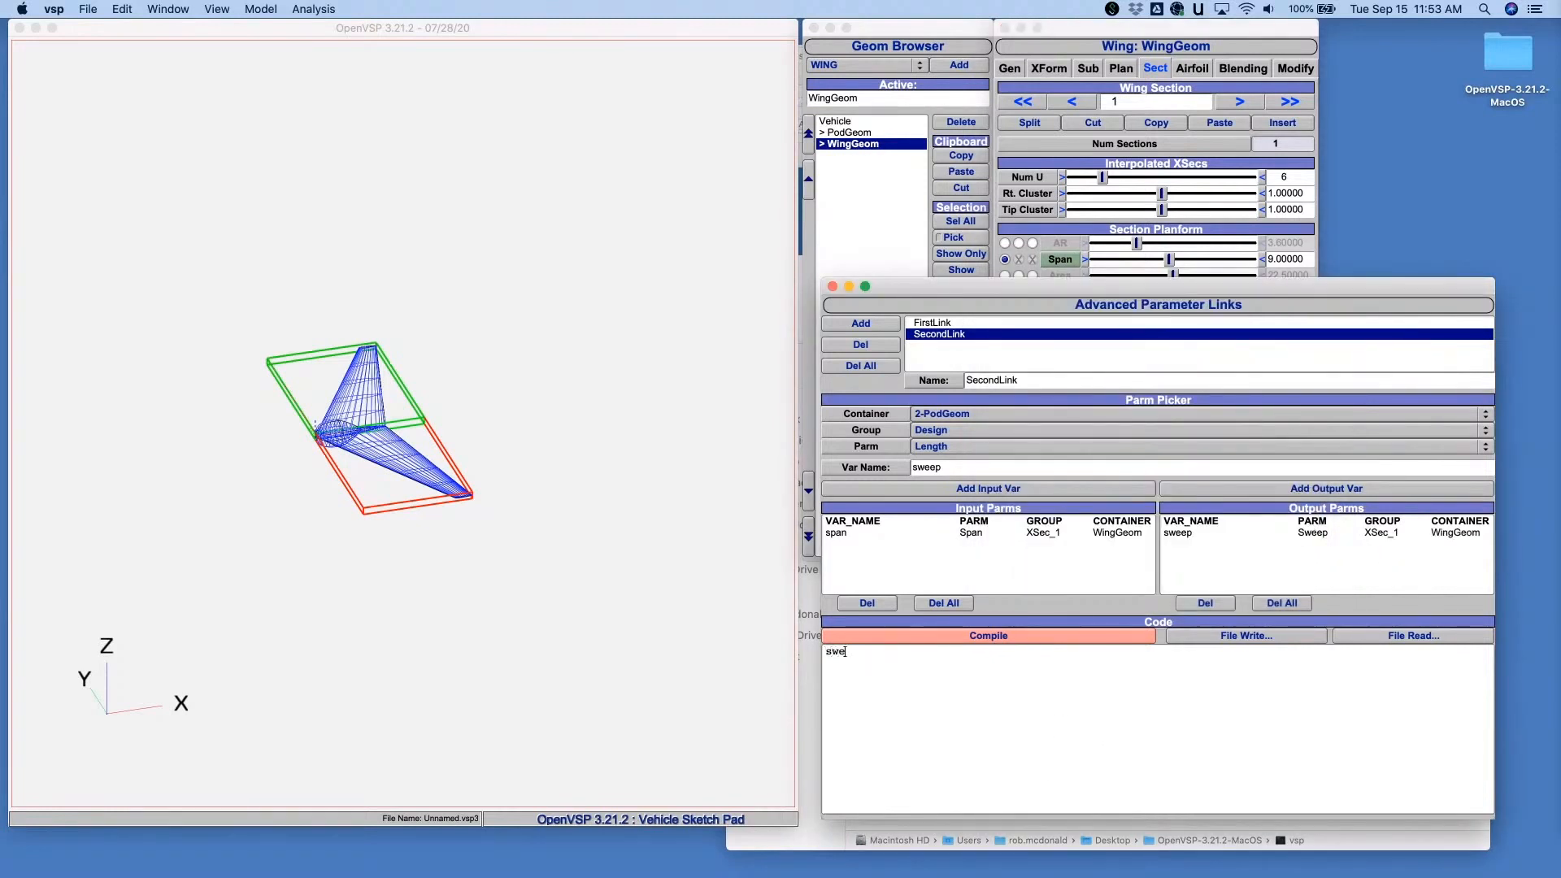
pyautogui.write('ep = span;')
pyautogui.click(994, 631)
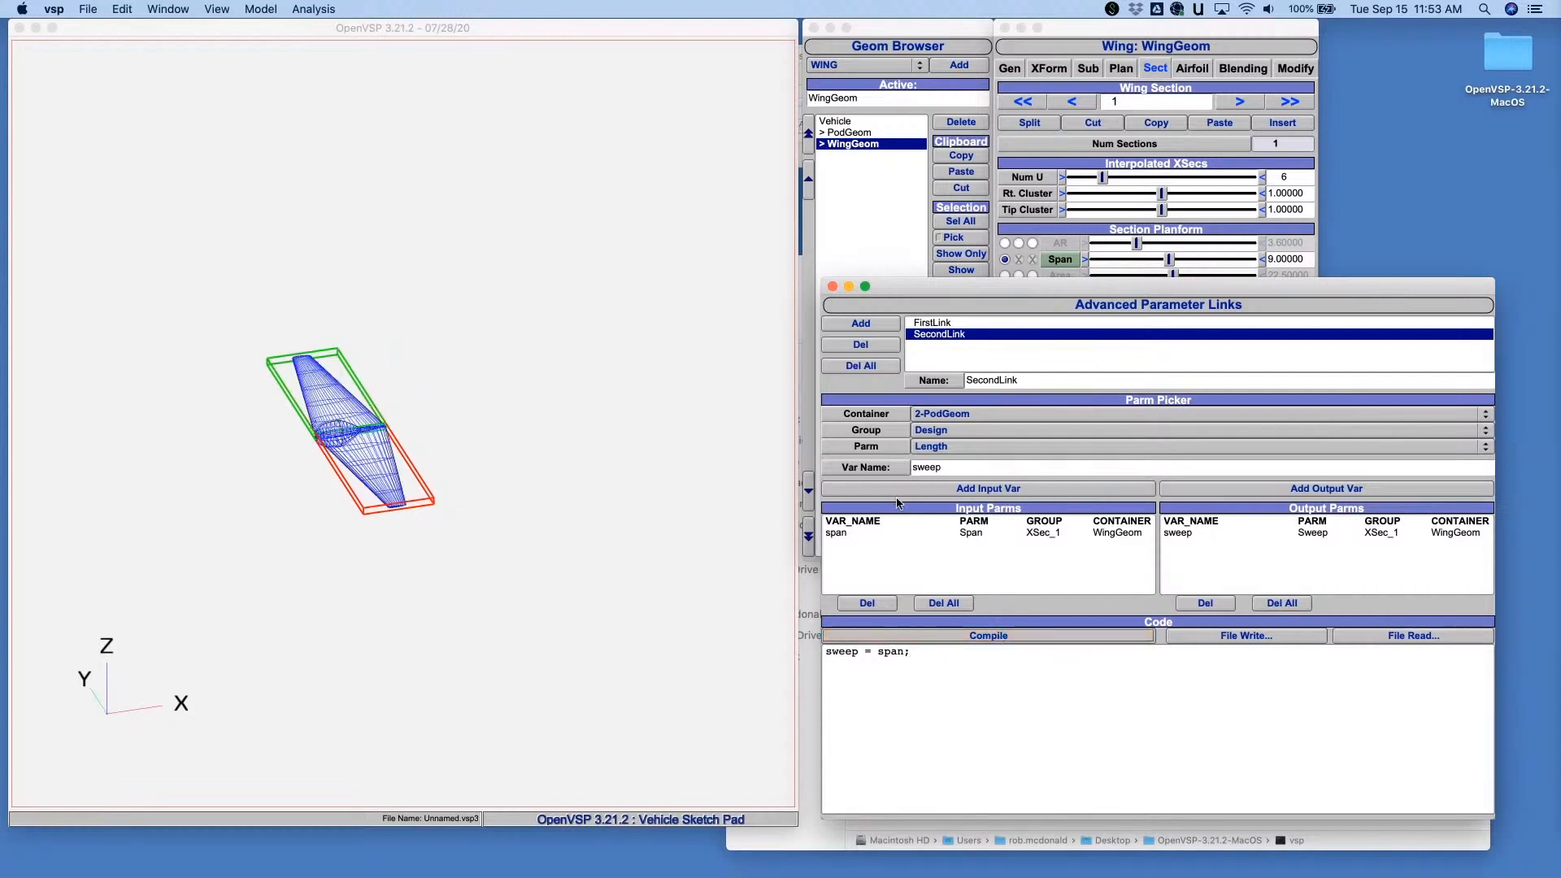
# - Vary the wing section's span, ending at about 20.48, to test the span-driven sweep
pyautogui.click(1251, 37)
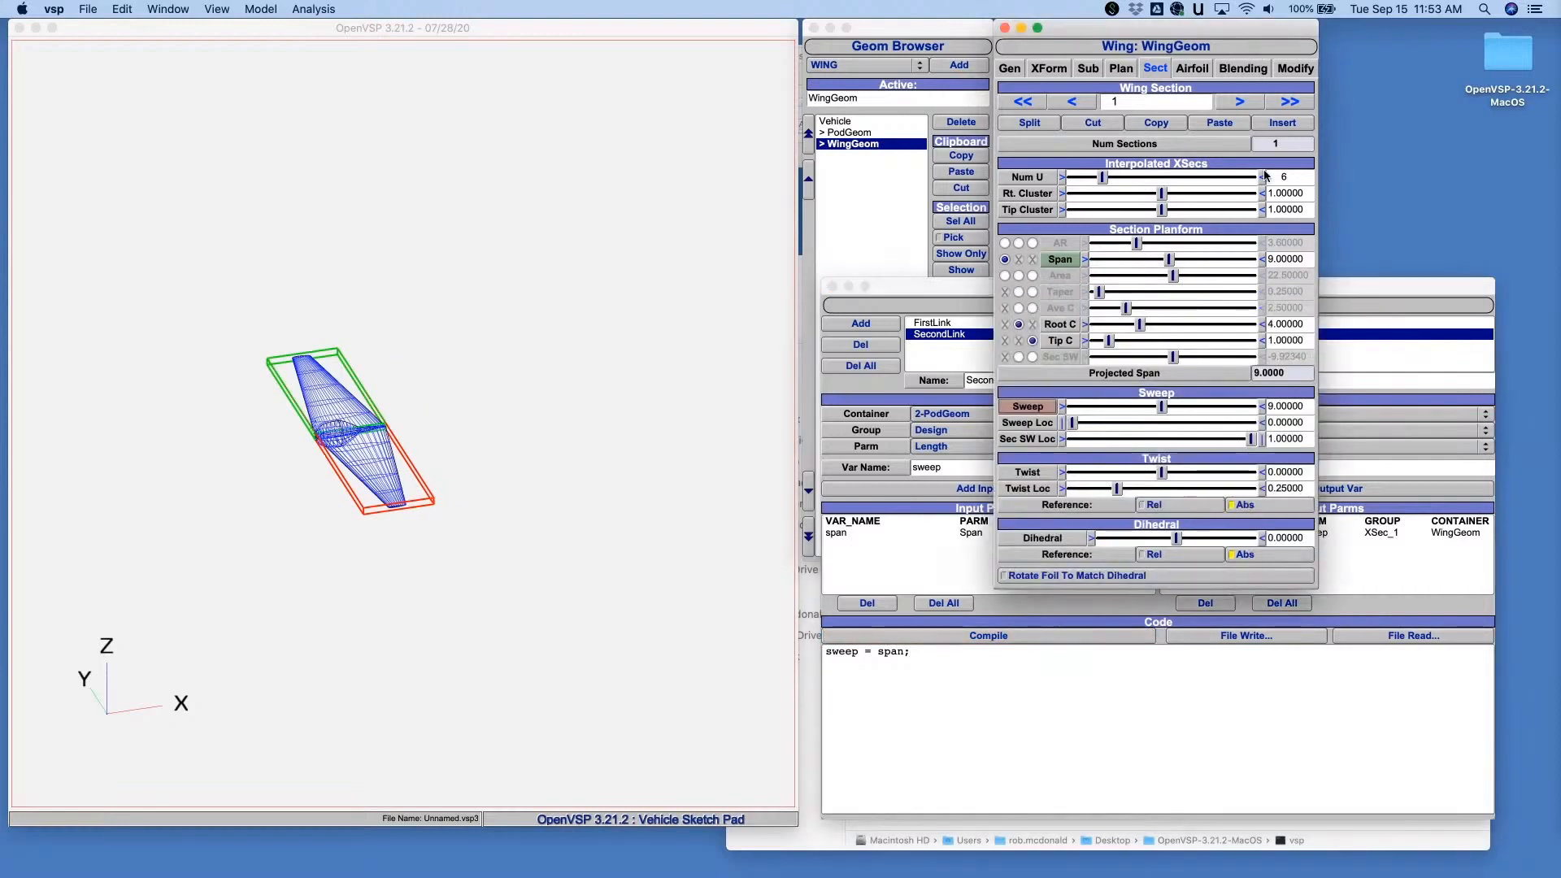
pyautogui.moveTo(1163, 263); pyautogui.dragTo(1254, 262)
pyautogui.click(1263, 259)
pyautogui.click(1262, 259)
pyautogui.click(1262, 260)
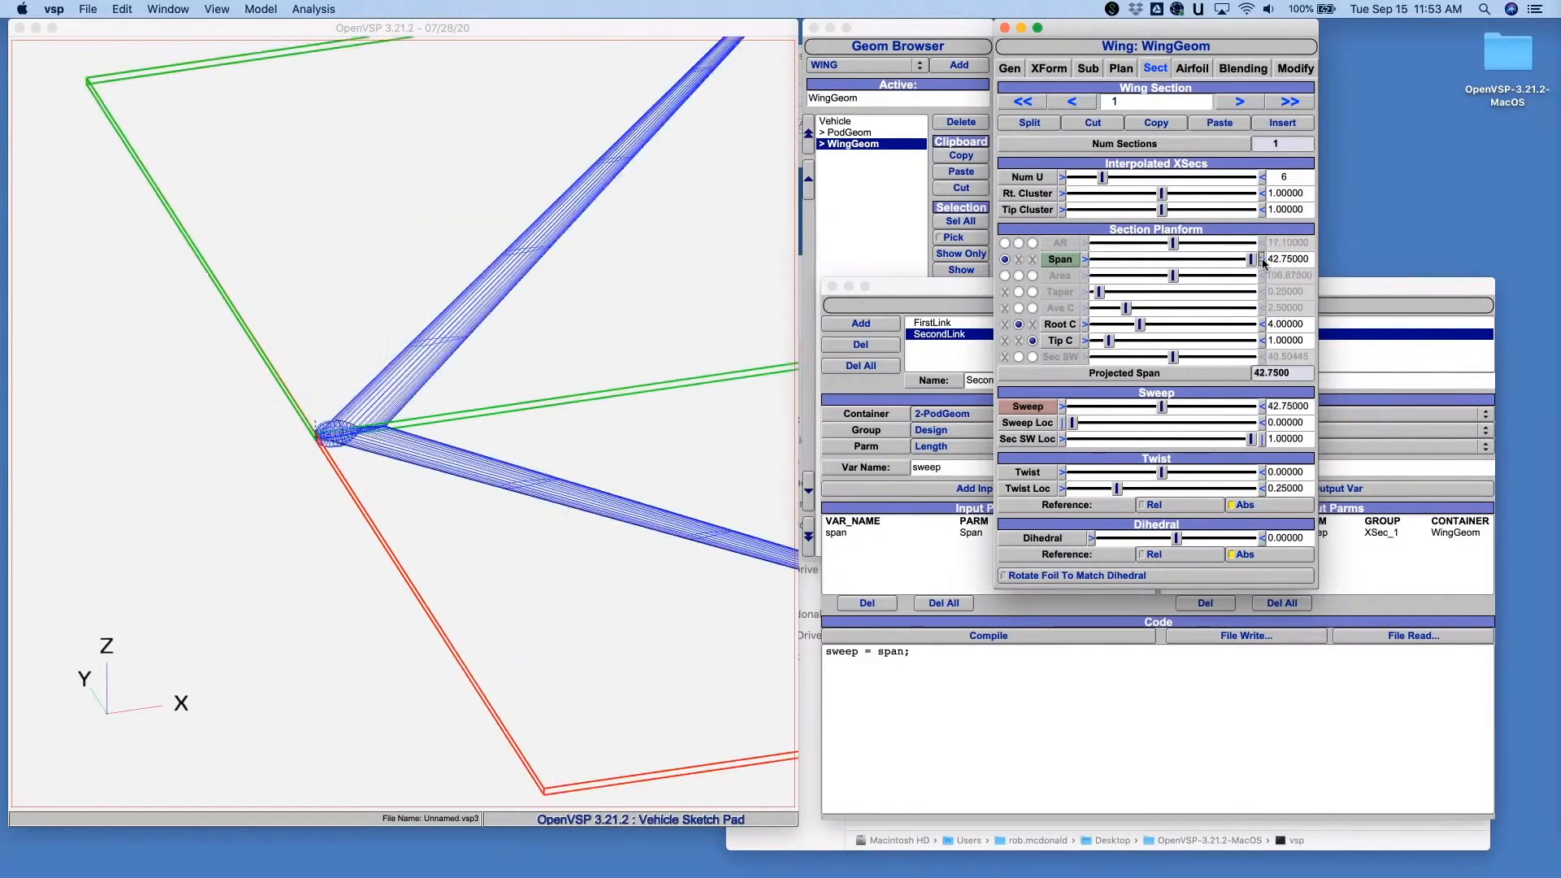
pyautogui.moveTo(1203, 264); pyautogui.dragTo(1168, 268)
pyautogui.moveTo(1173, 268); pyautogui.dragTo(1169, 268)
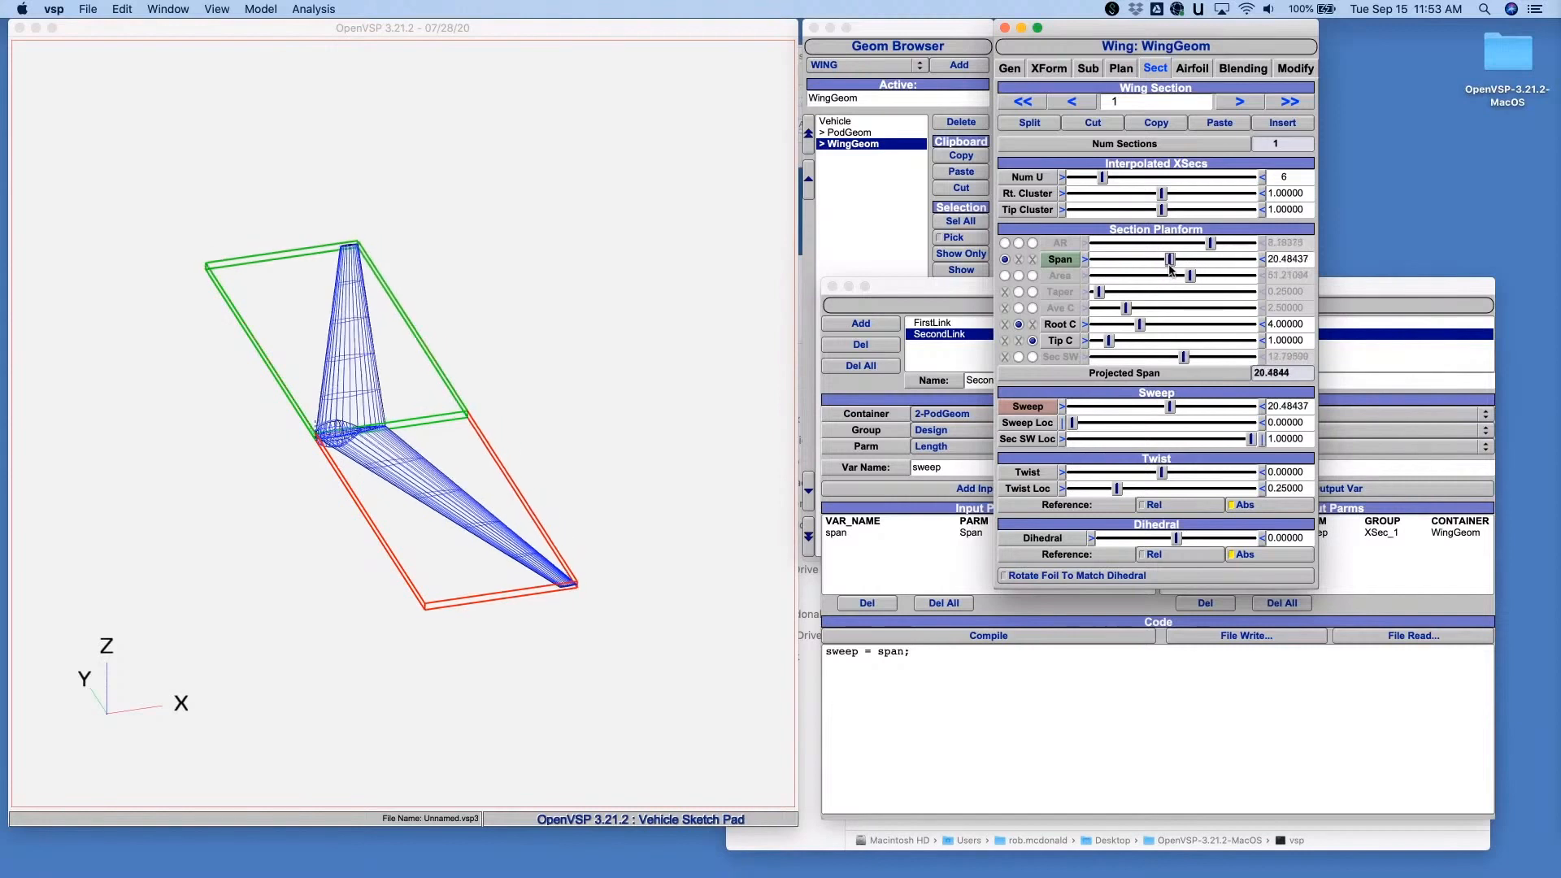
# - Create a third advanced link and name it ThirdLink
pyautogui.click(1431, 293)
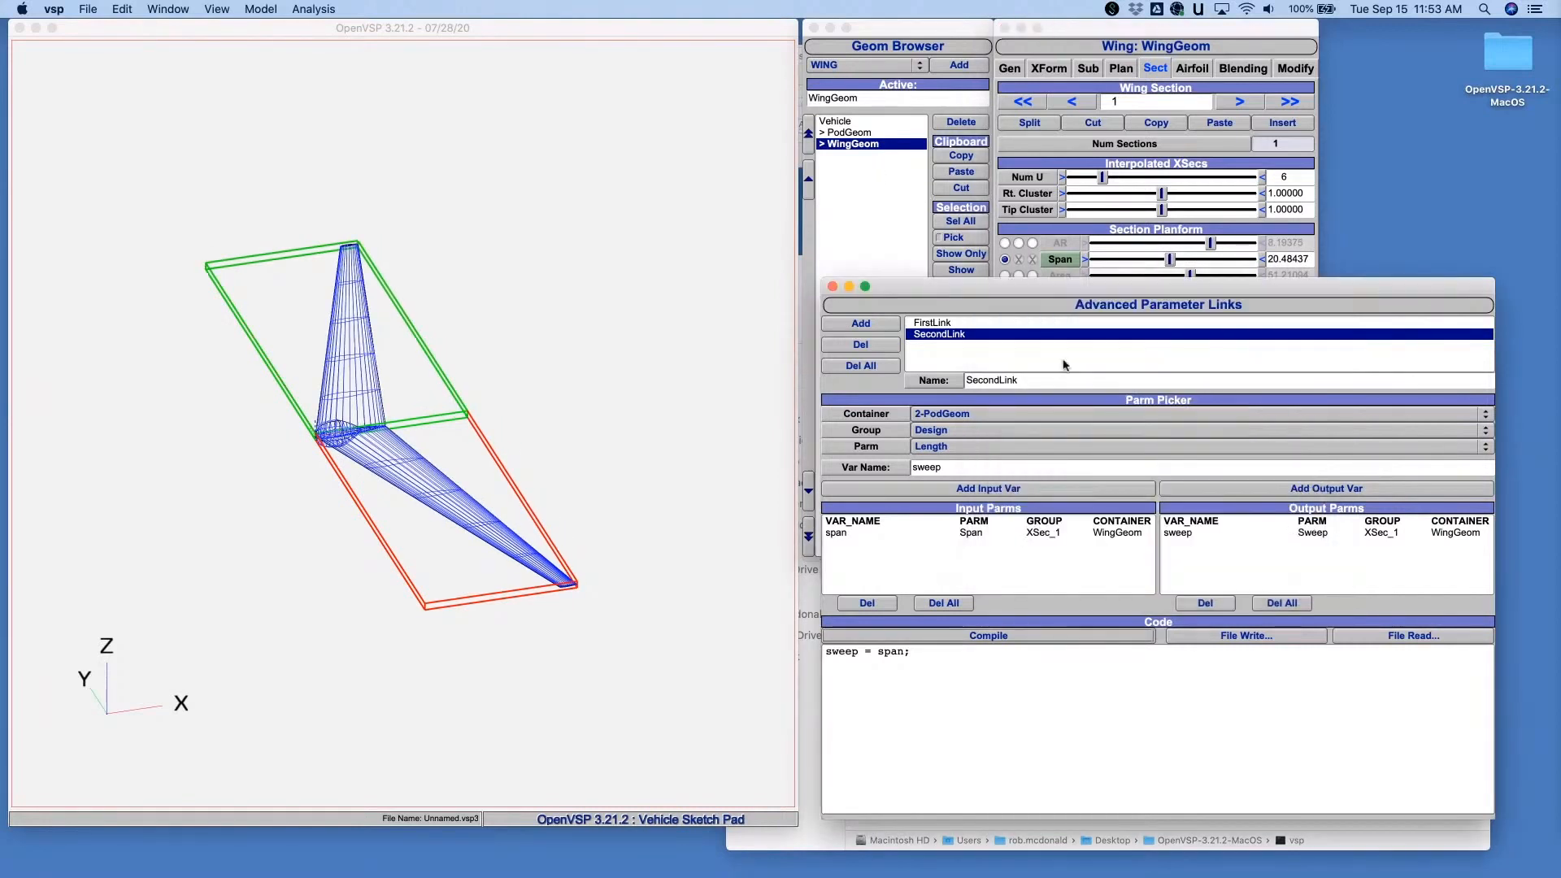
pyautogui.click(940, 324)
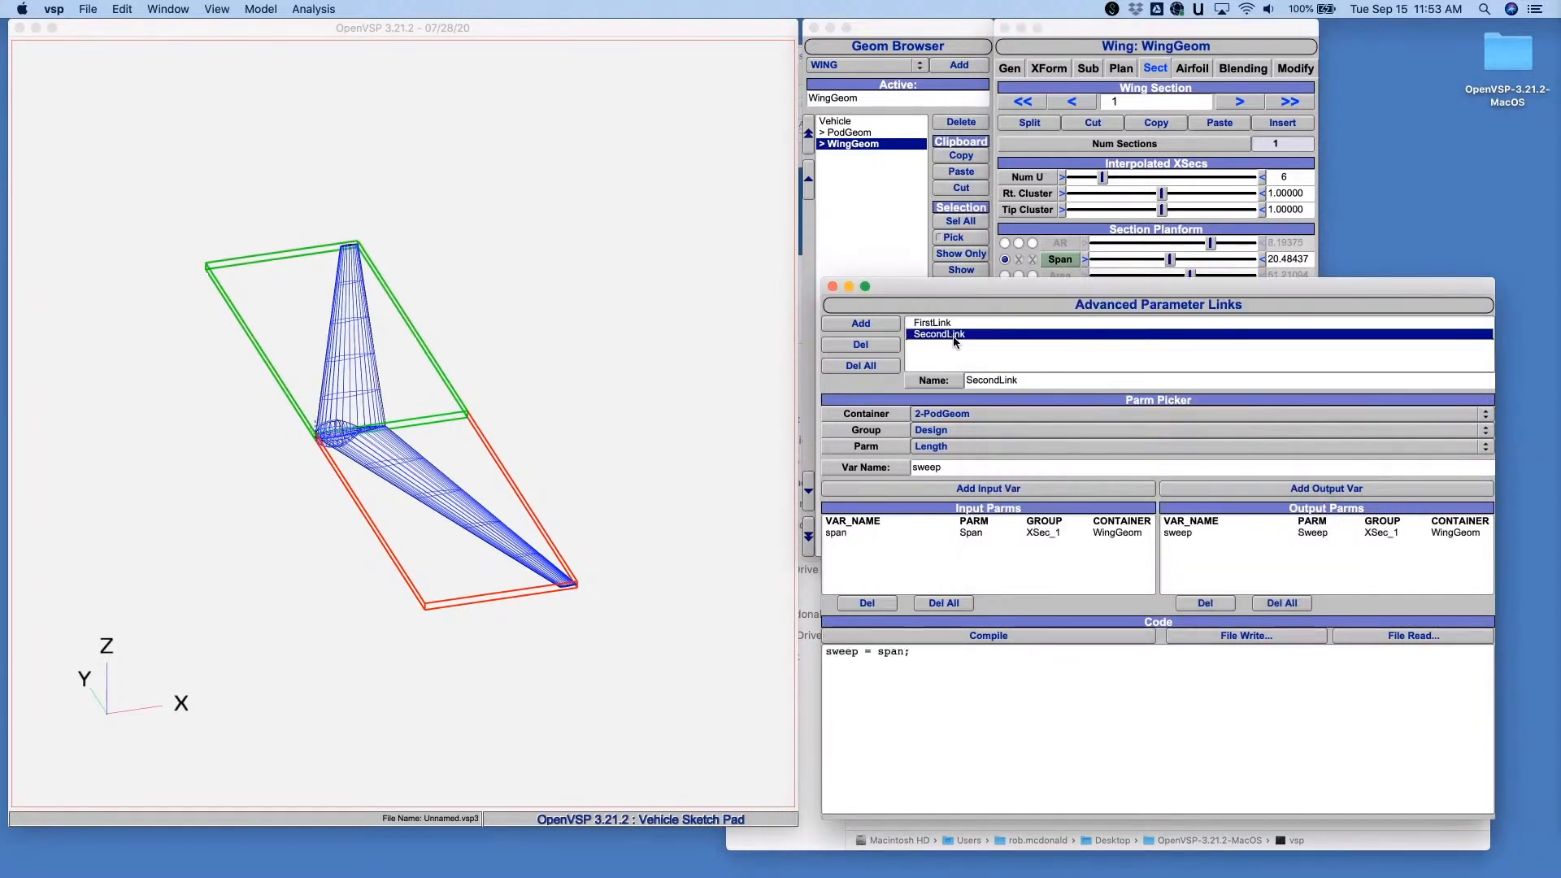
pyautogui.click(943, 334)
pyautogui.click(853, 324)
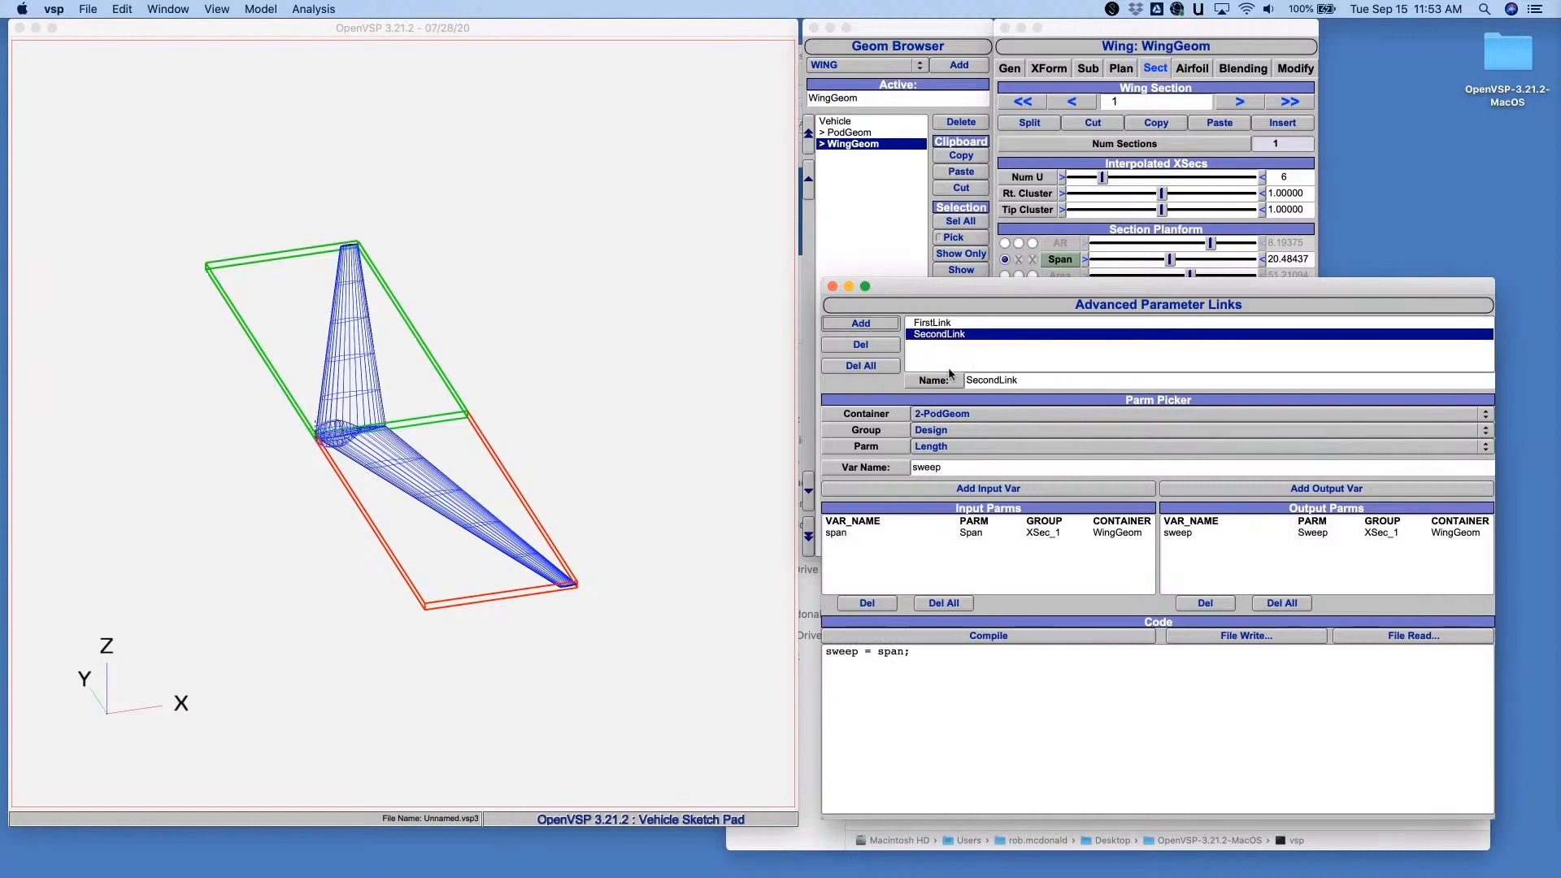
pyautogui.doubleClick(1003, 380)
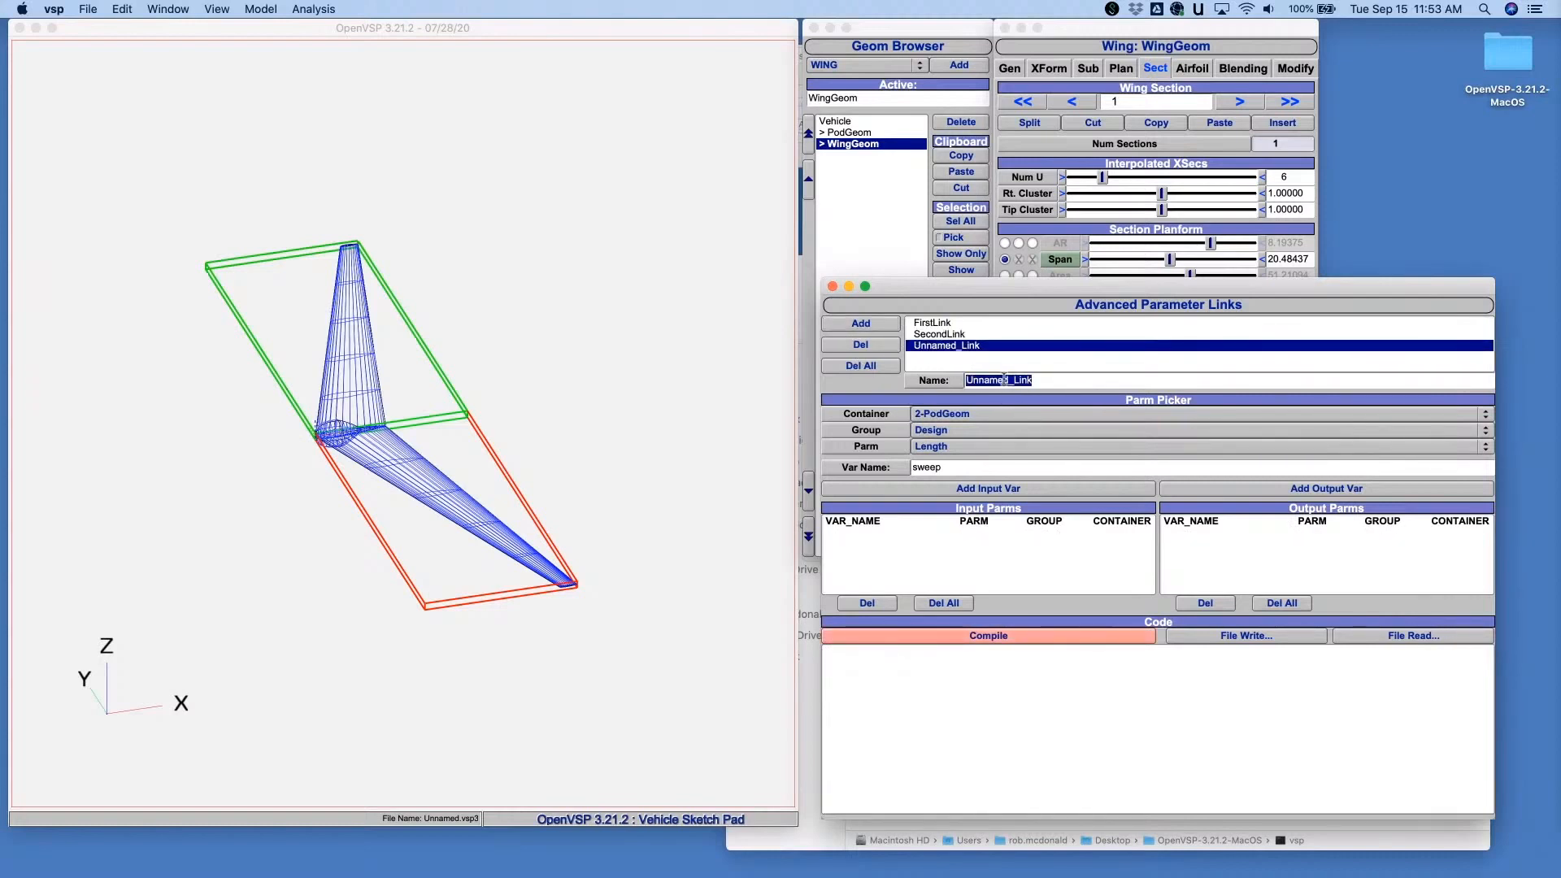
pyautogui.write('ThirdLink')
pyautogui.press('Return')
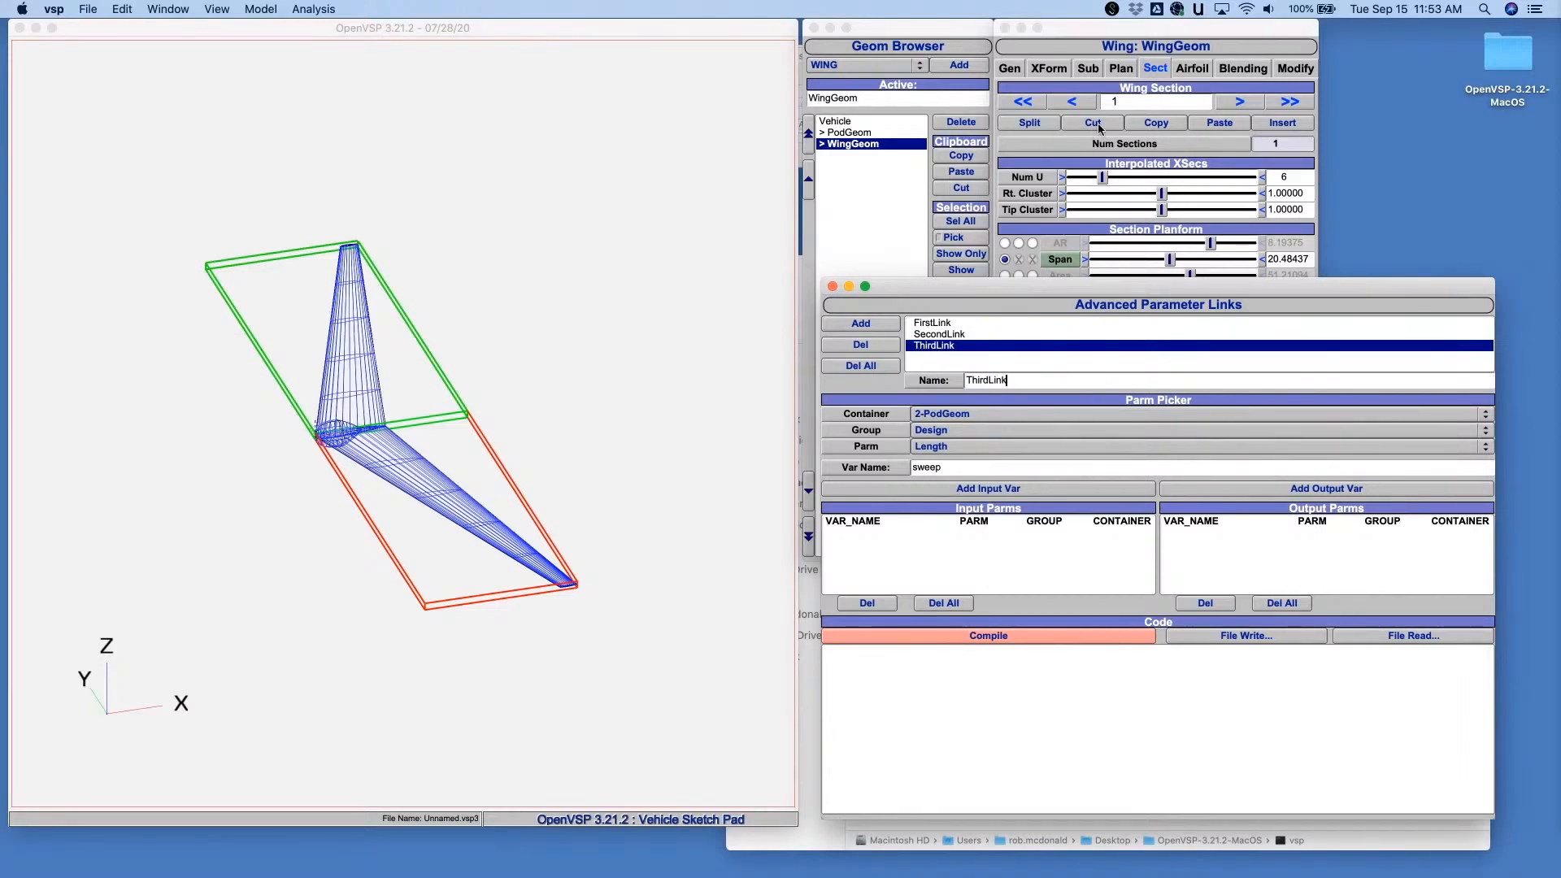
# - Make Area a driving parameter of the wing section and assign it to ThirdLink as an input variable named "area"
pyautogui.doubleClick(961, 468)
pyautogui.write('area')
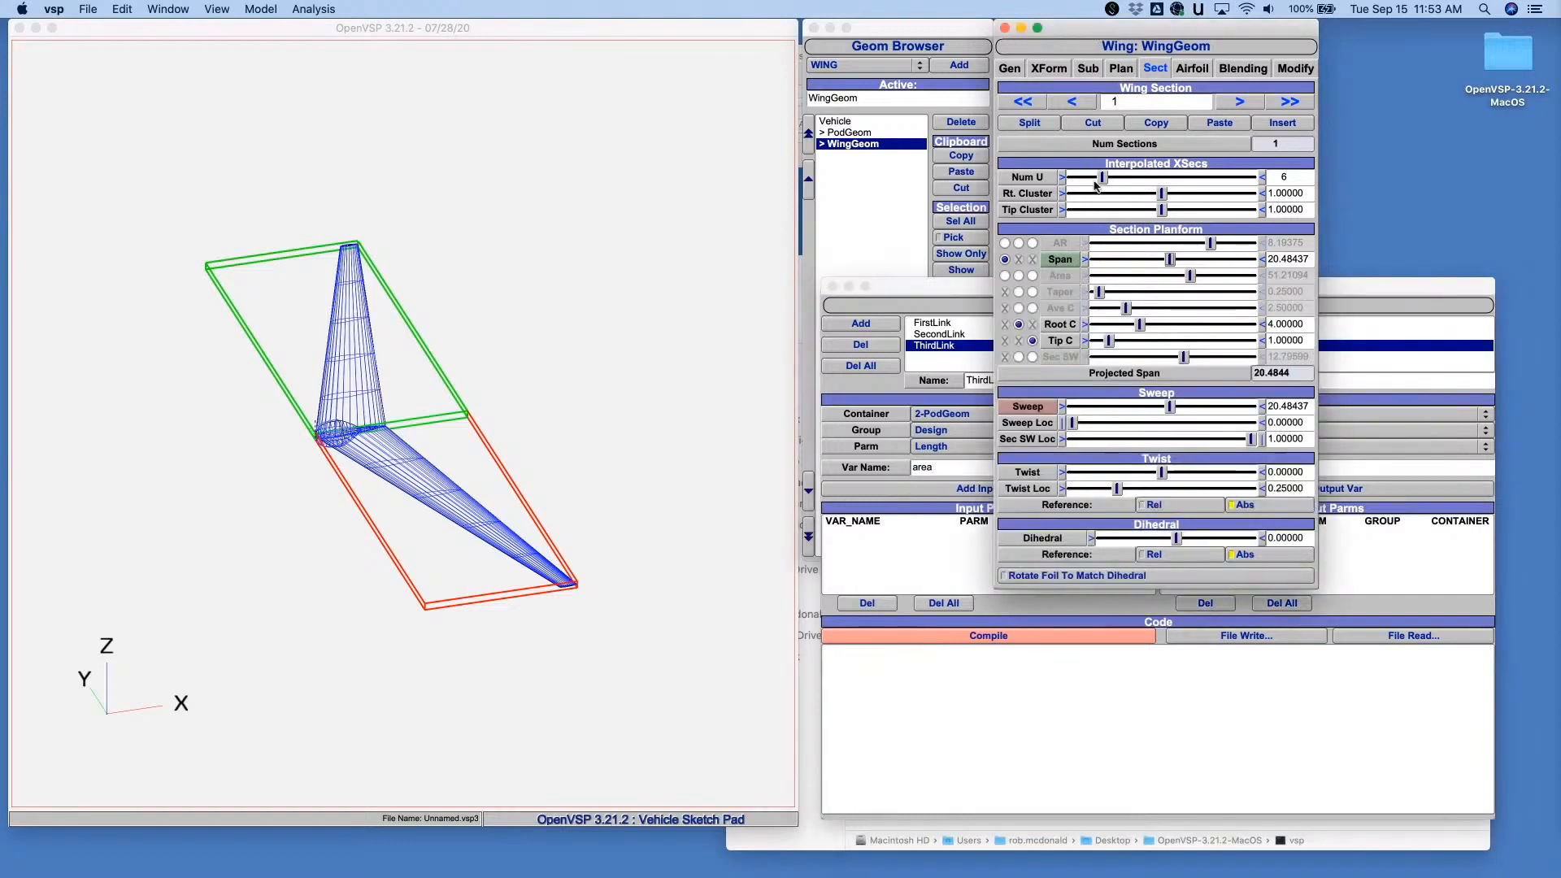
pyautogui.click(1098, 38)
pyautogui.doubleClick(942, 470)
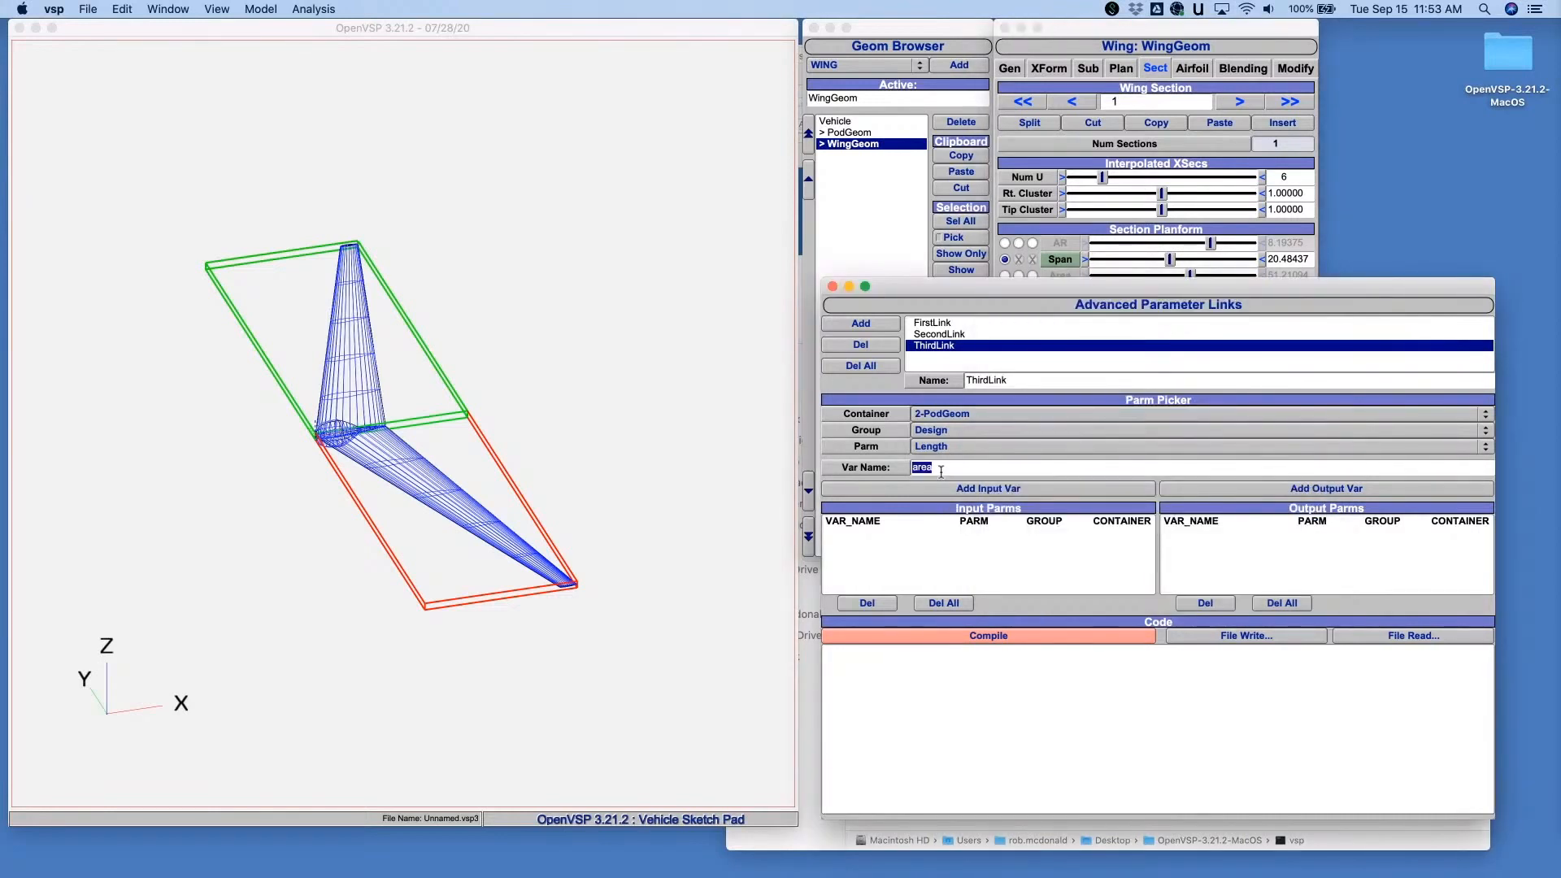
pyautogui.click(1018, 273)
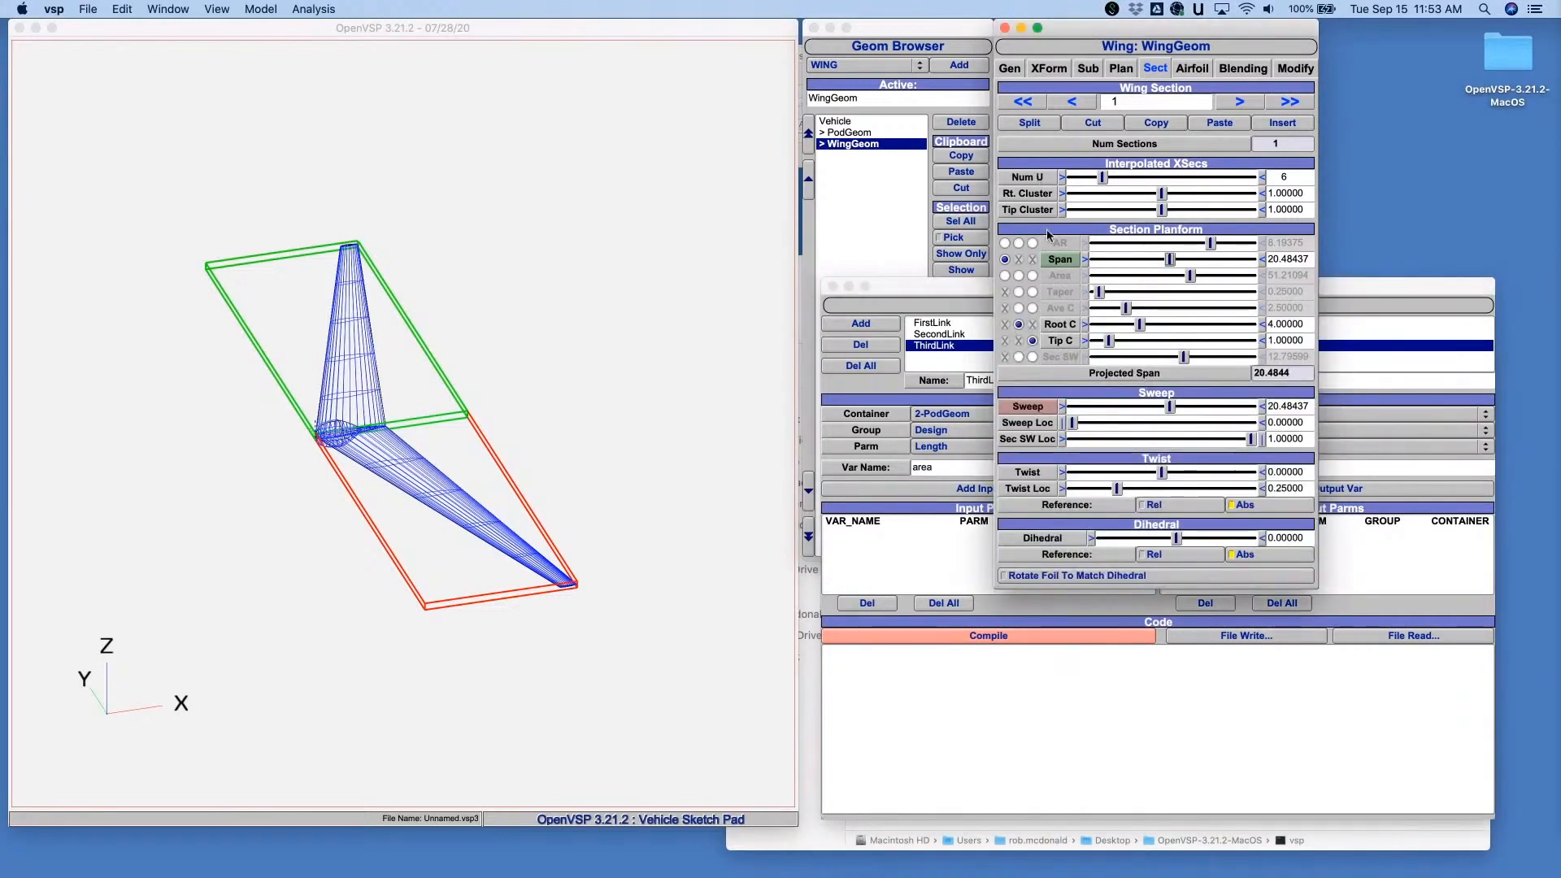
pyautogui.click(1016, 277)
pyautogui.moveTo(1062, 278); pyautogui.dragTo(932, 562)
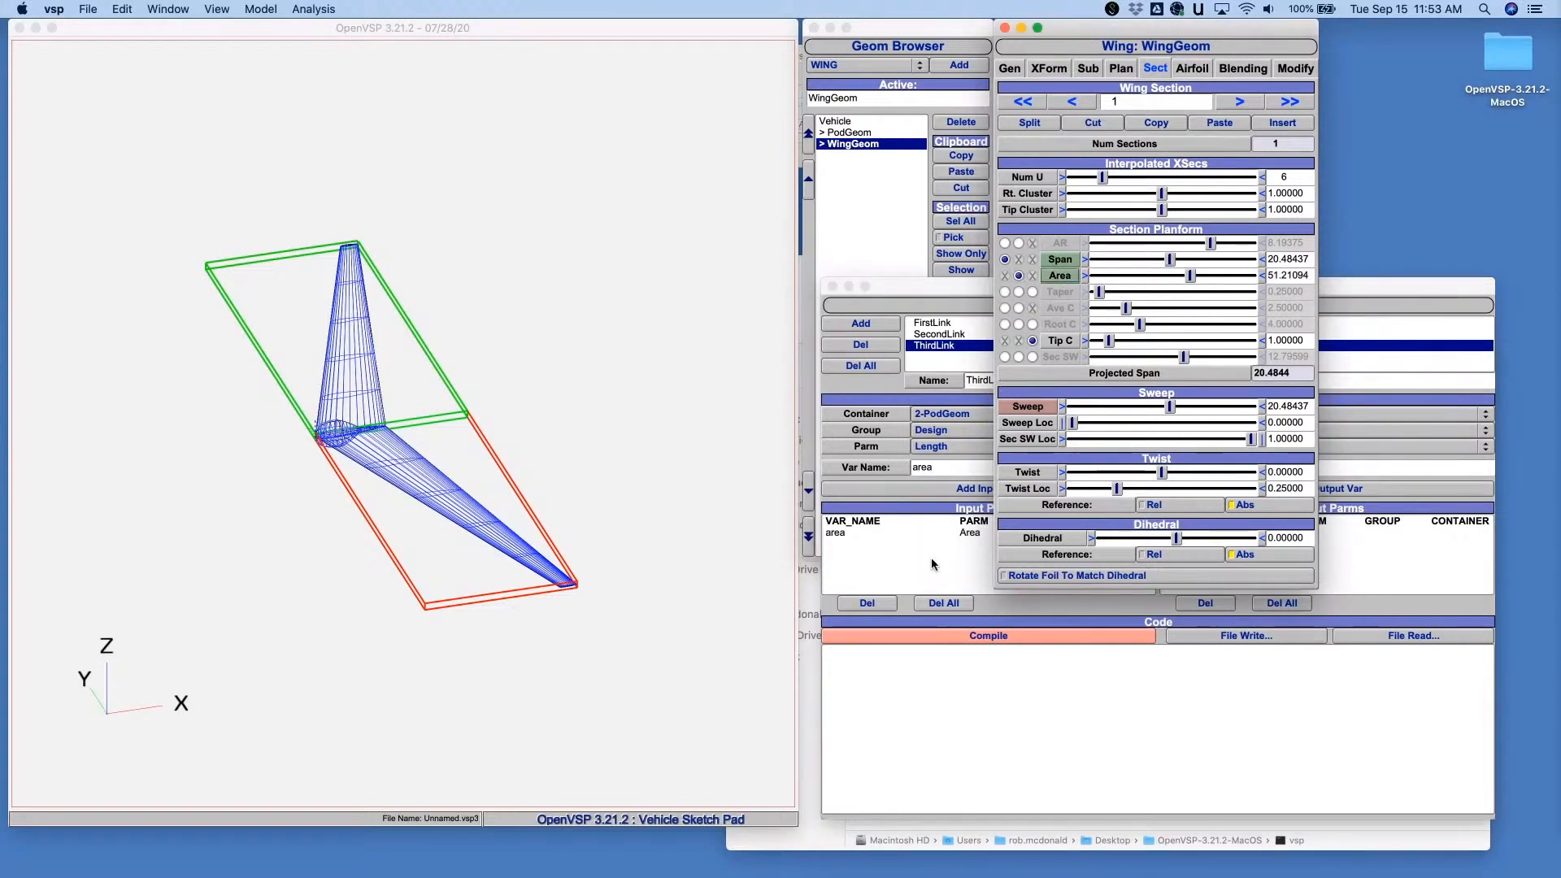
# - Assign the pod's X location to ThirdLink as an output variable named "x"
pyautogui.click(850, 133)
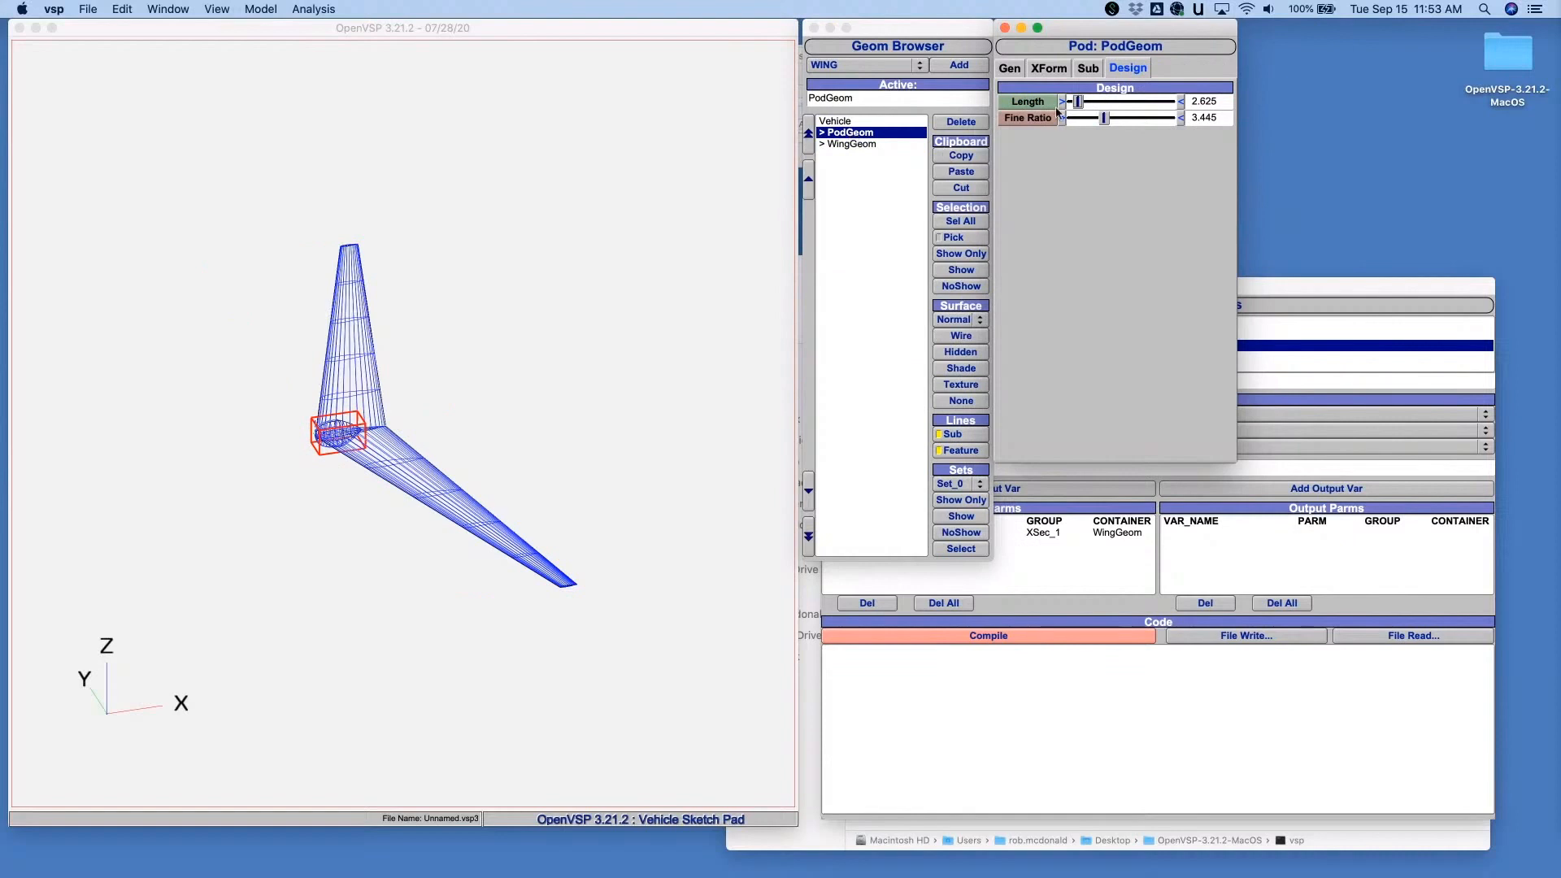
pyautogui.click(1050, 69)
pyautogui.click(1282, 293)
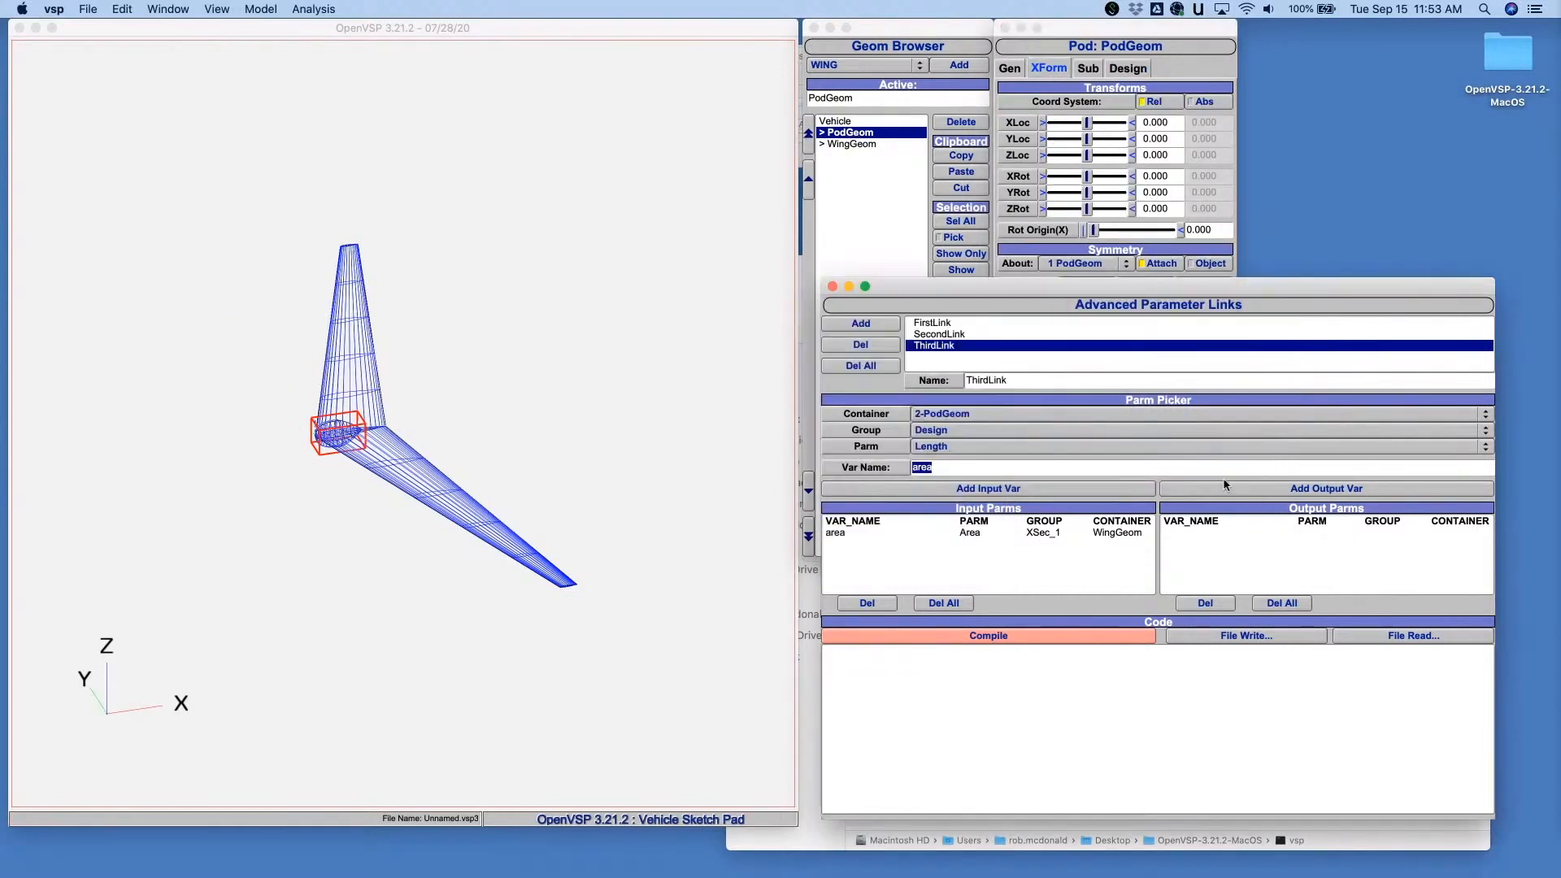
pyautogui.write('x')
pyautogui.moveTo(1018, 122); pyautogui.dragTo(1267, 544)
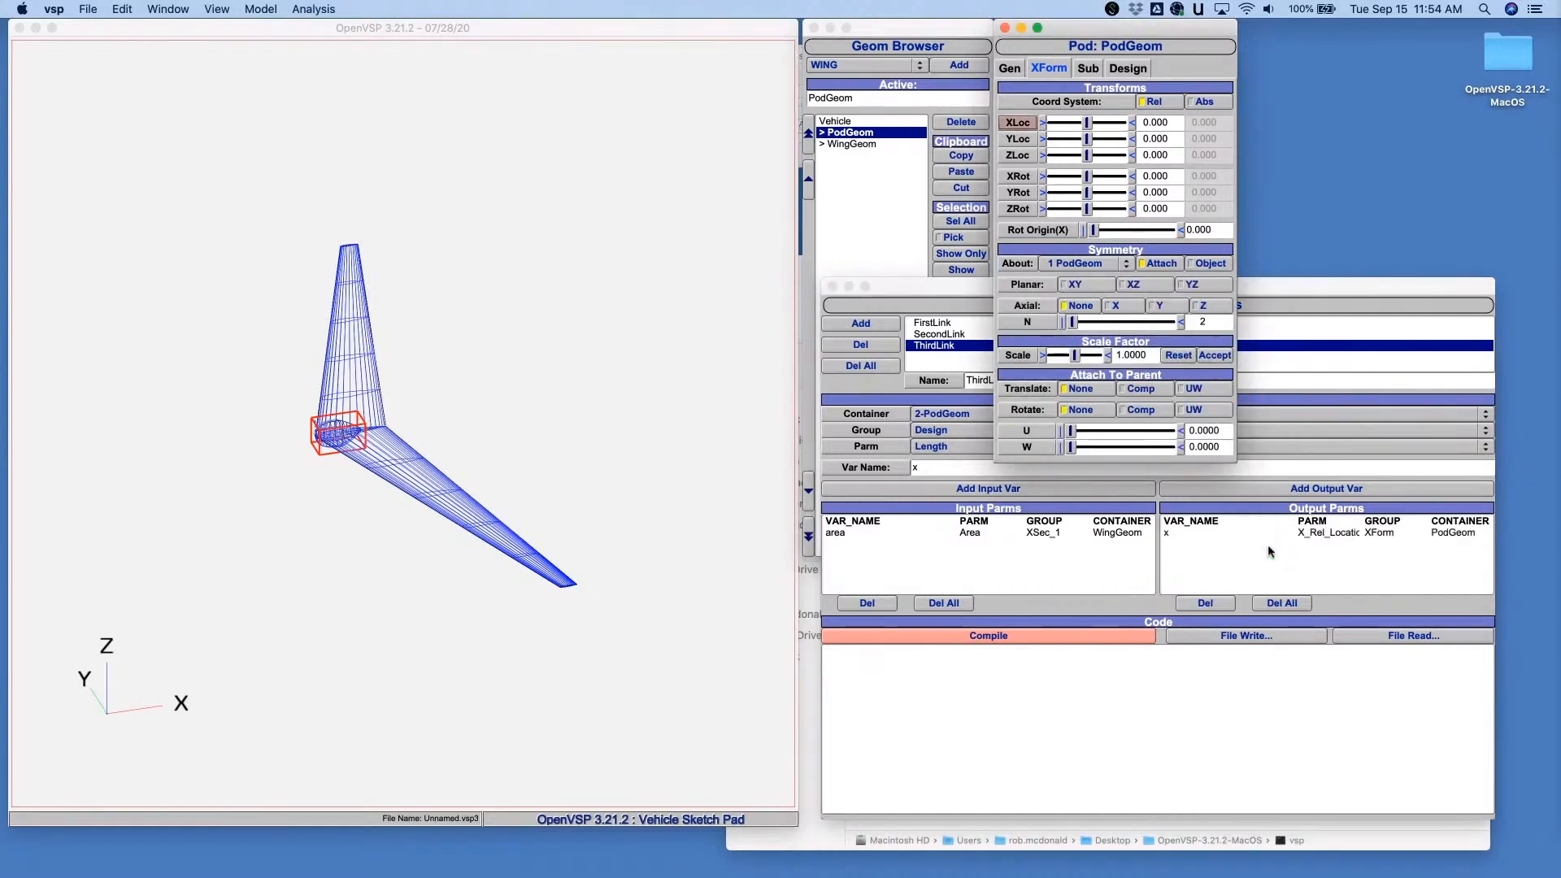
# - Enter the code "x=area;" for ThirdLink and compile it
pyautogui.click(1225, 704)
pyautogui.write('x=')
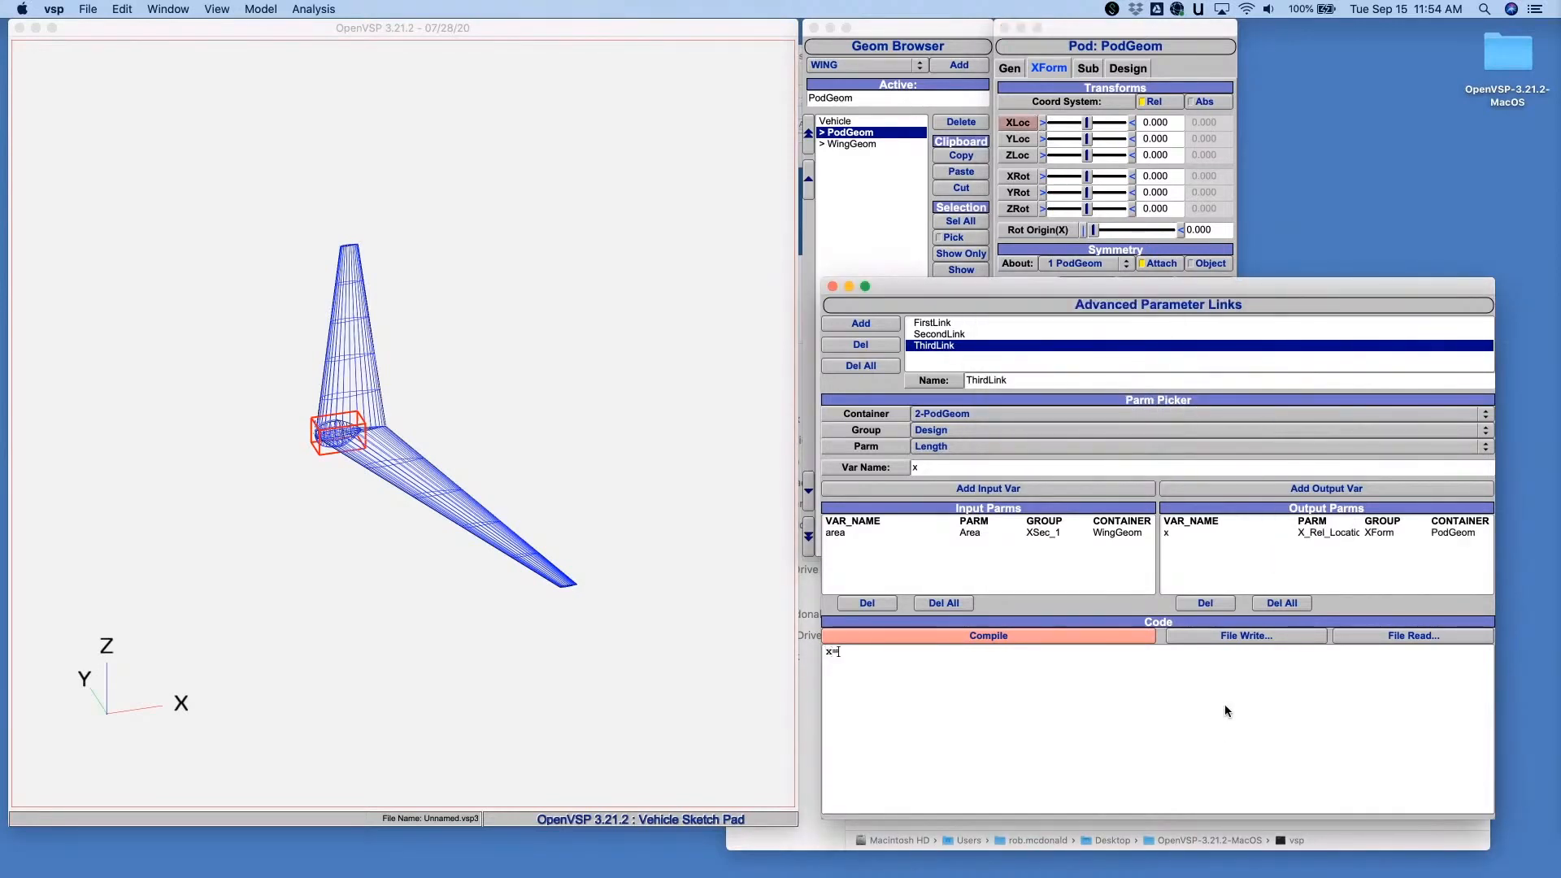
pyautogui.write('area;')
pyautogui.click(1100, 636)
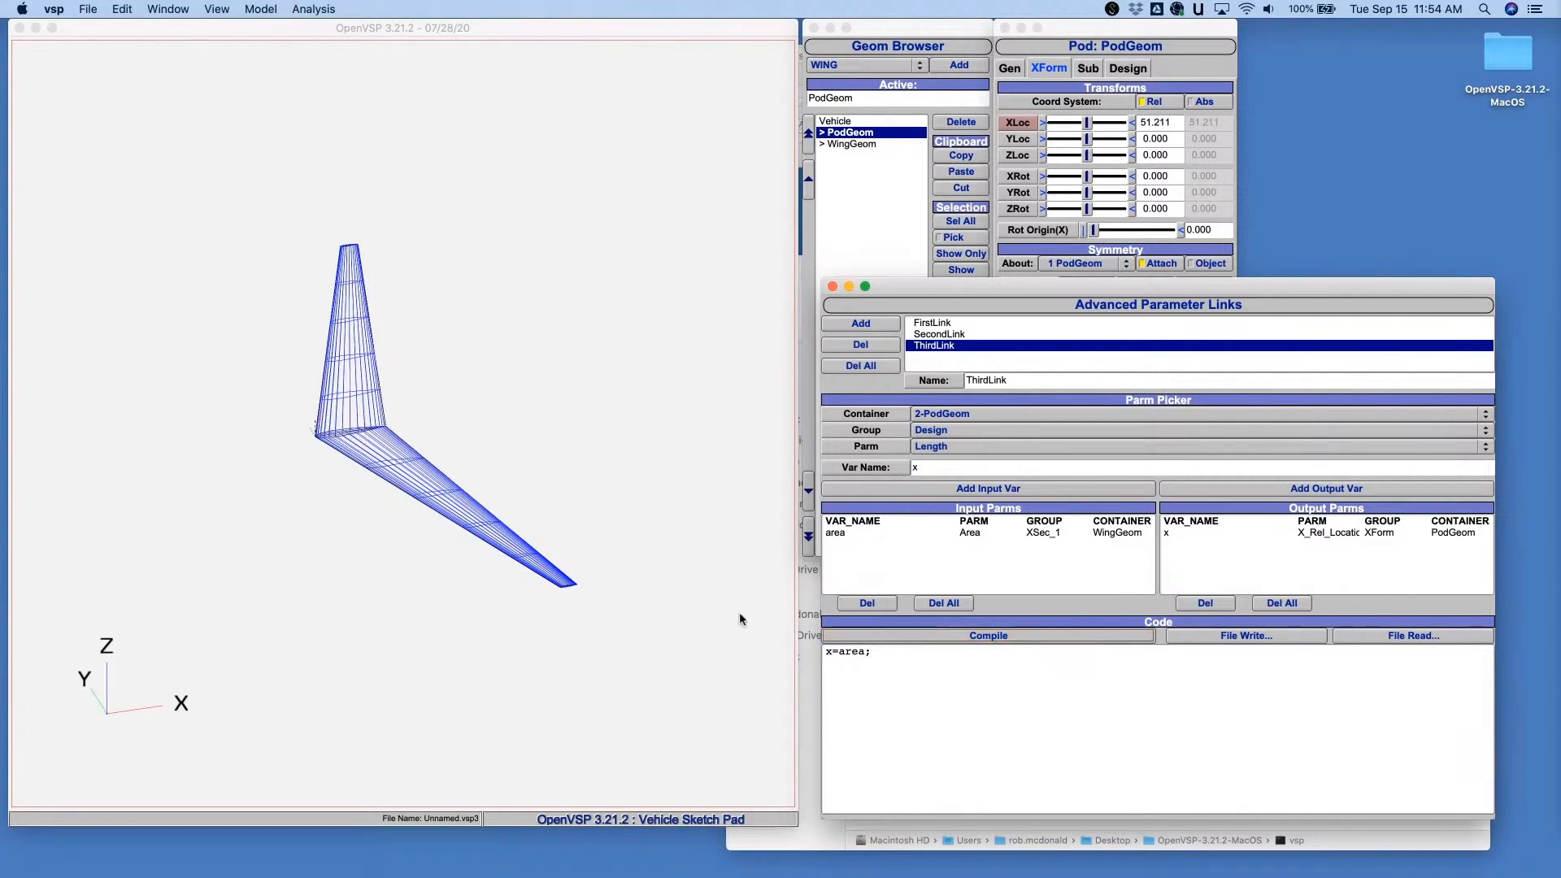
# - Reduce the wing section's area to about 24.30 to test the area-driven pod position
pyautogui.scroll(-5, 563, 515)
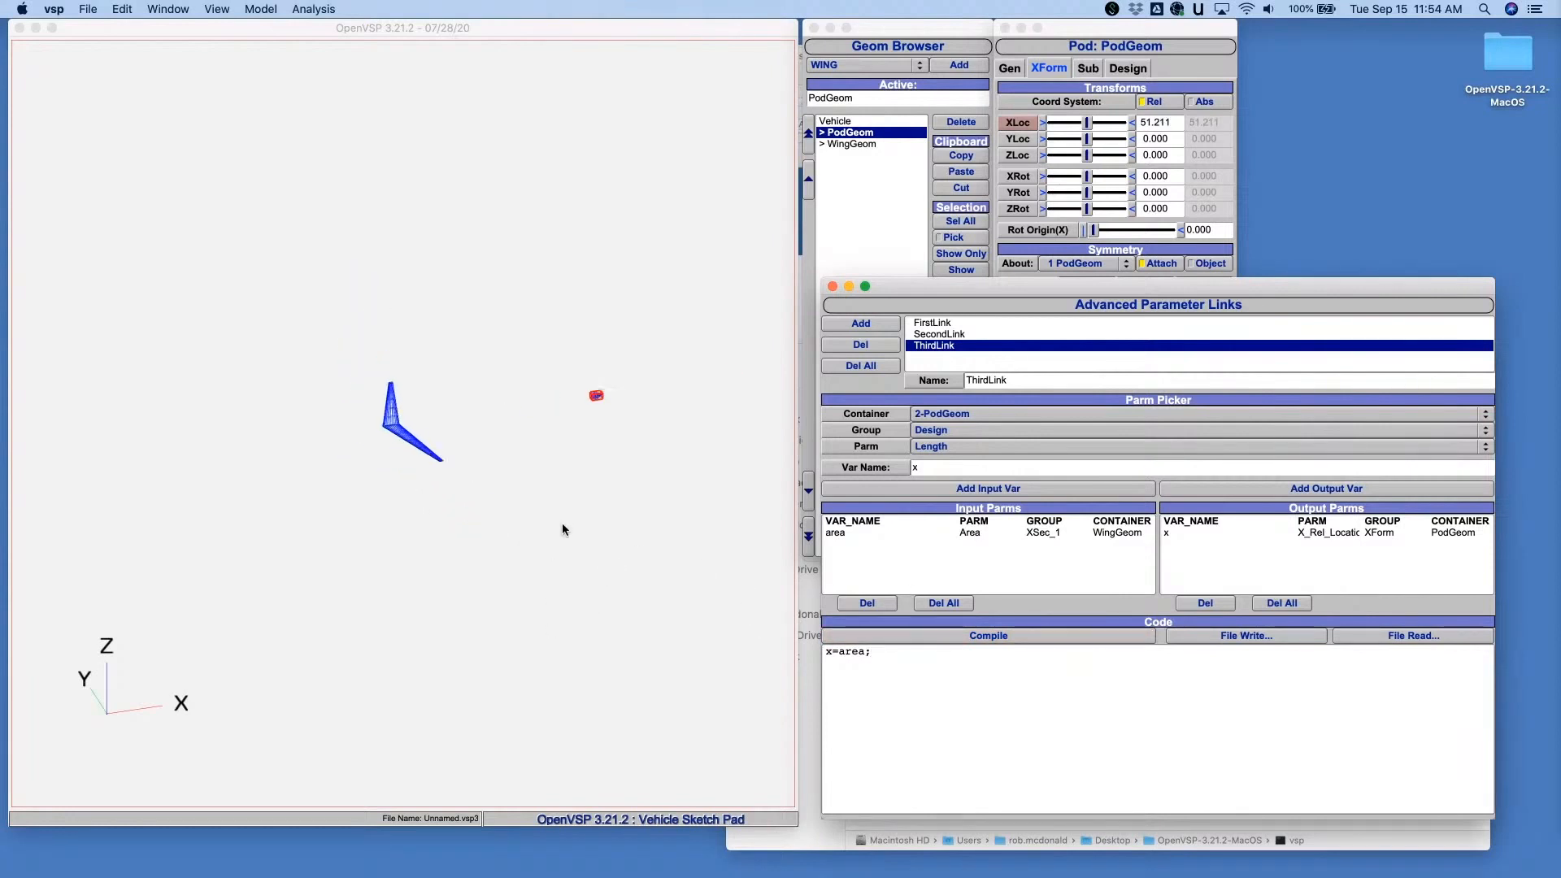
pyautogui.click(844, 146)
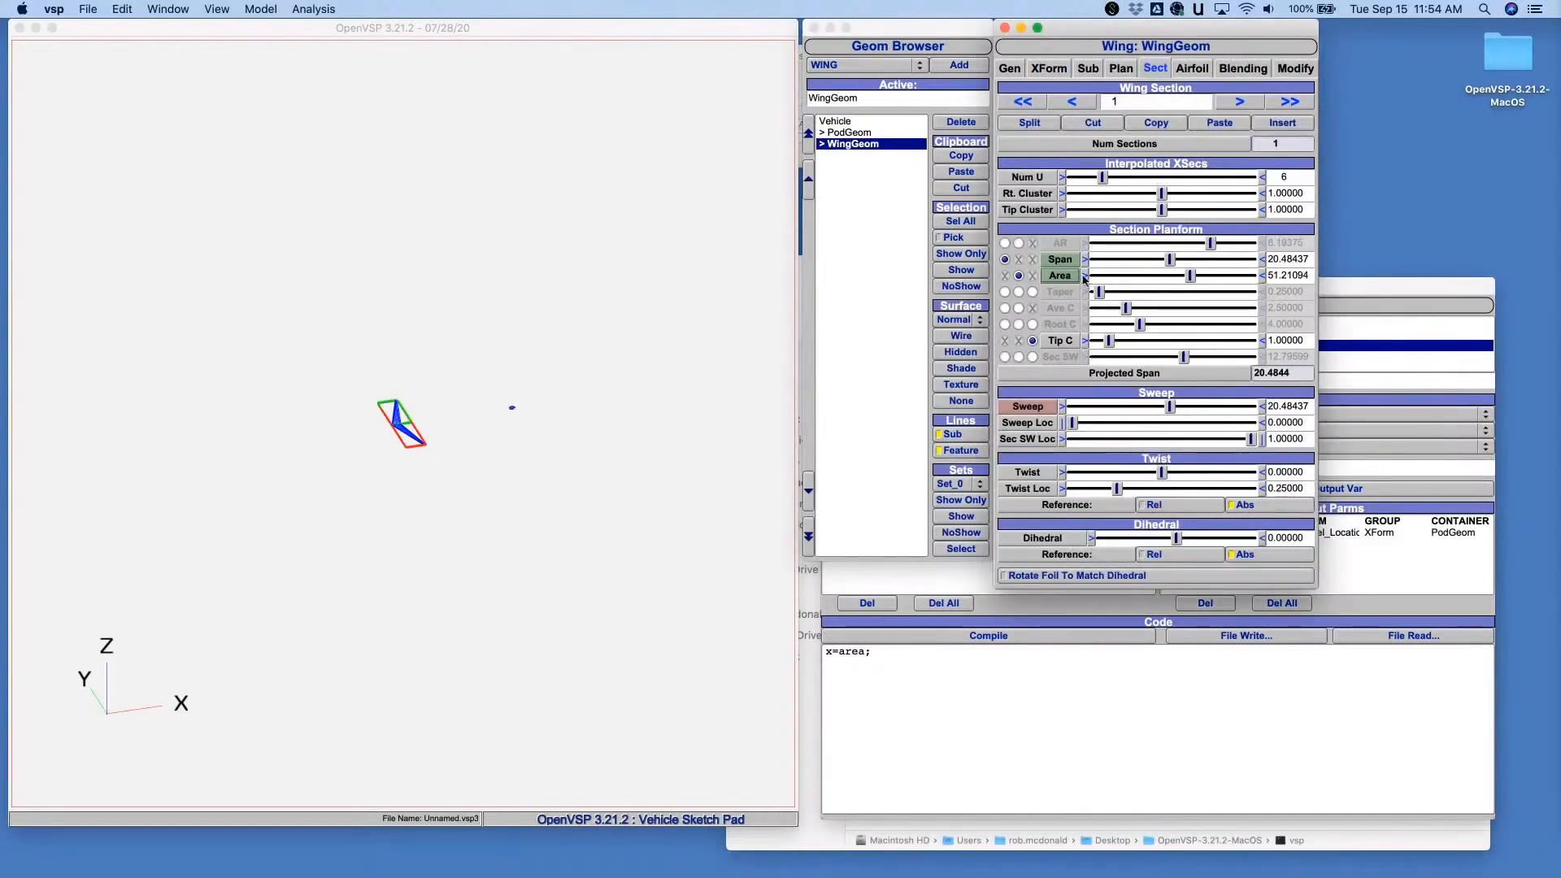
pyautogui.moveTo(1191, 279); pyautogui.dragTo(1133, 280)
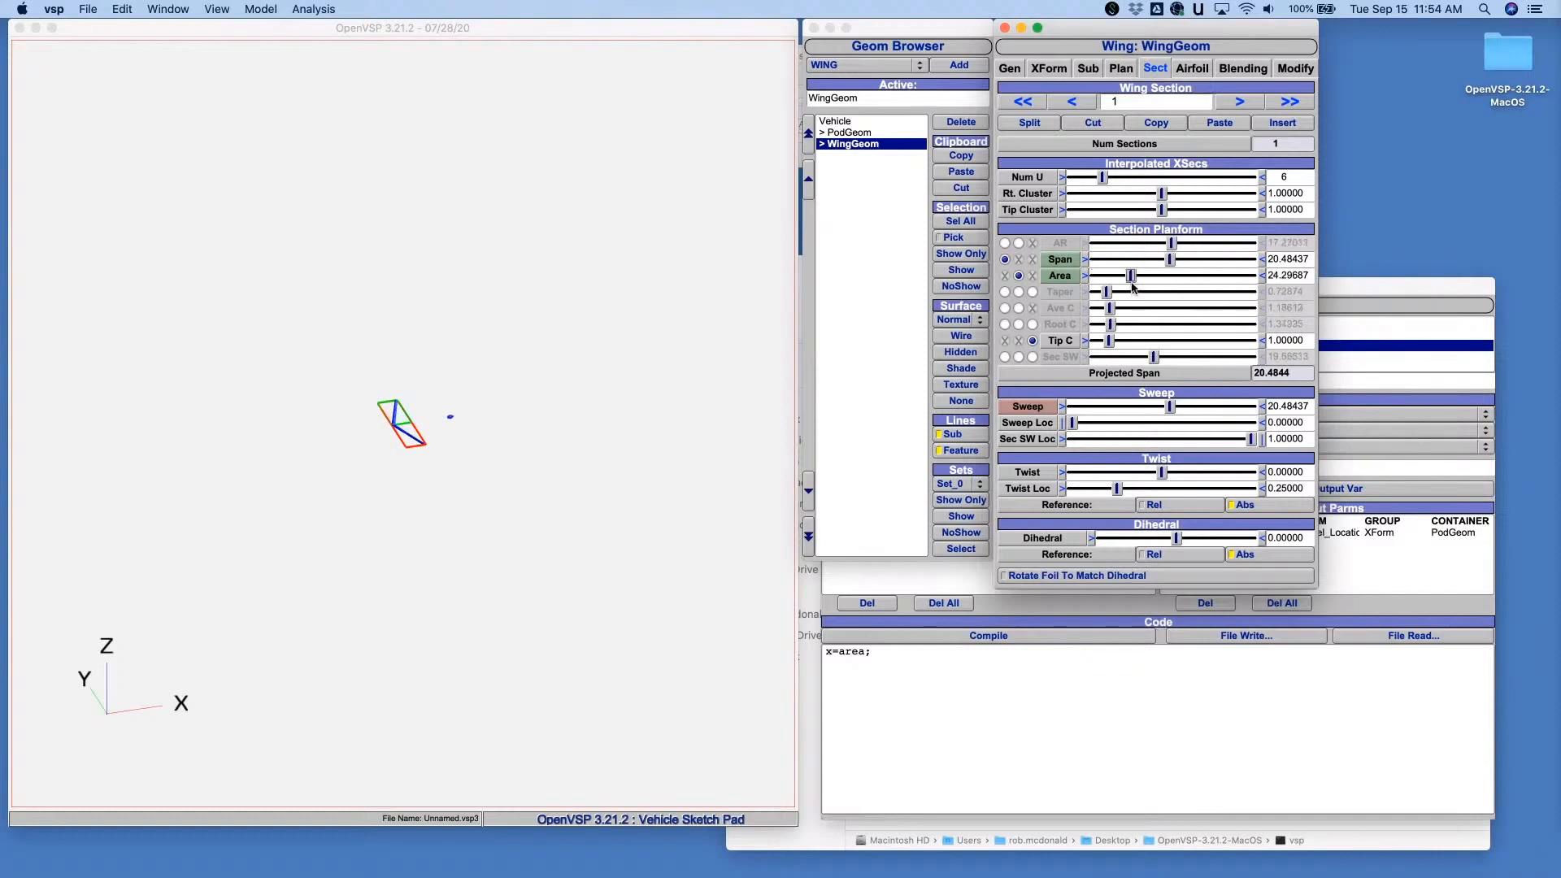
# - Review the input variables, output variables and code of FirstLink, SecondLink and ThirdLink, and check the pod's transform values
pyautogui.click(1413, 297)
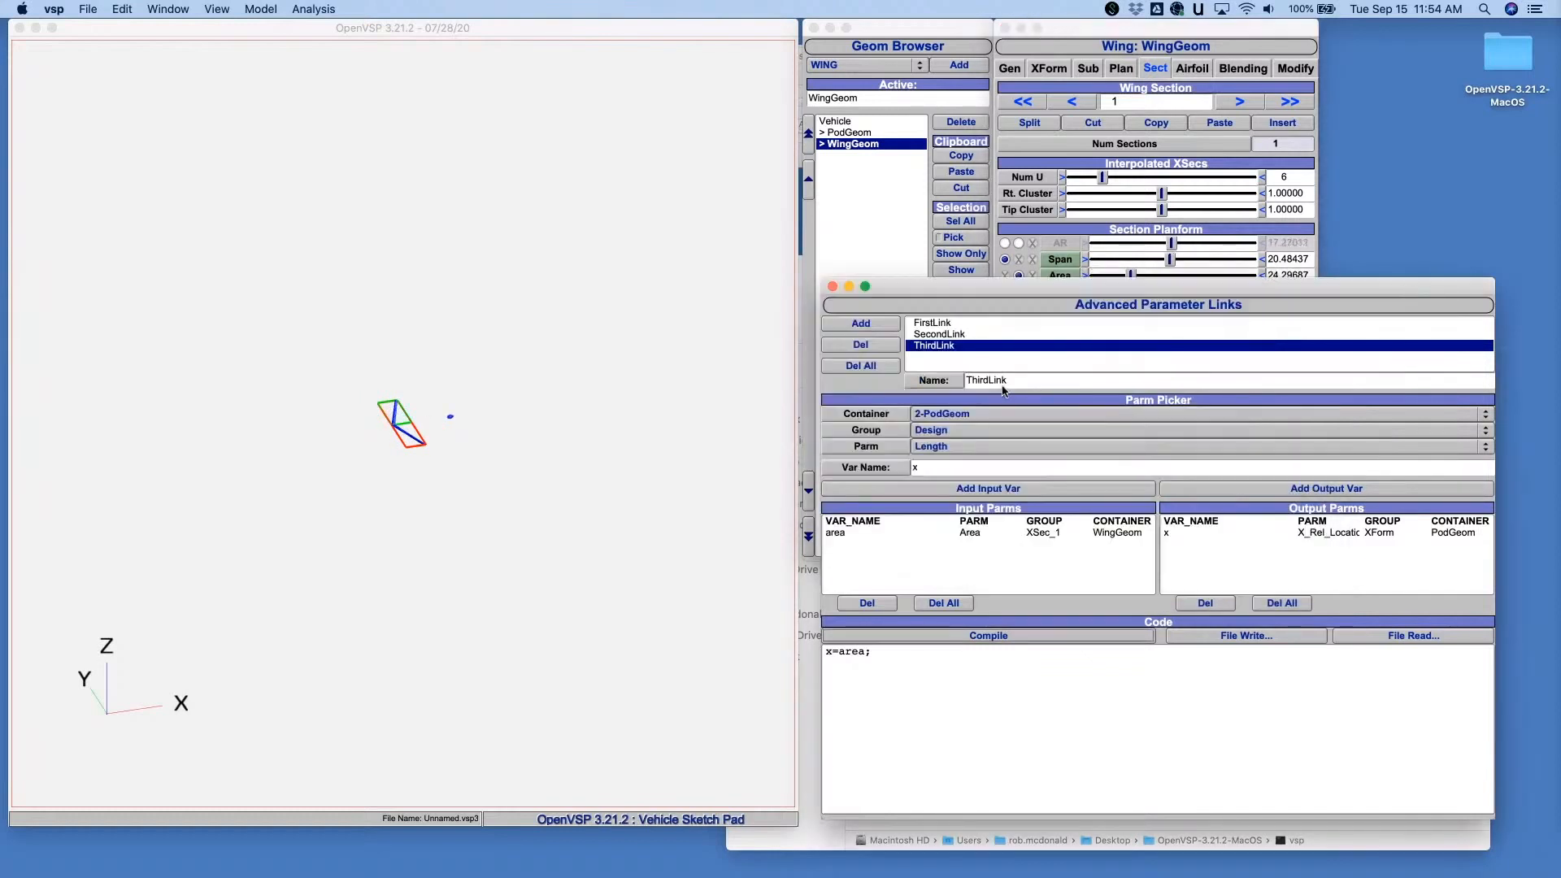
pyautogui.click(945, 324)
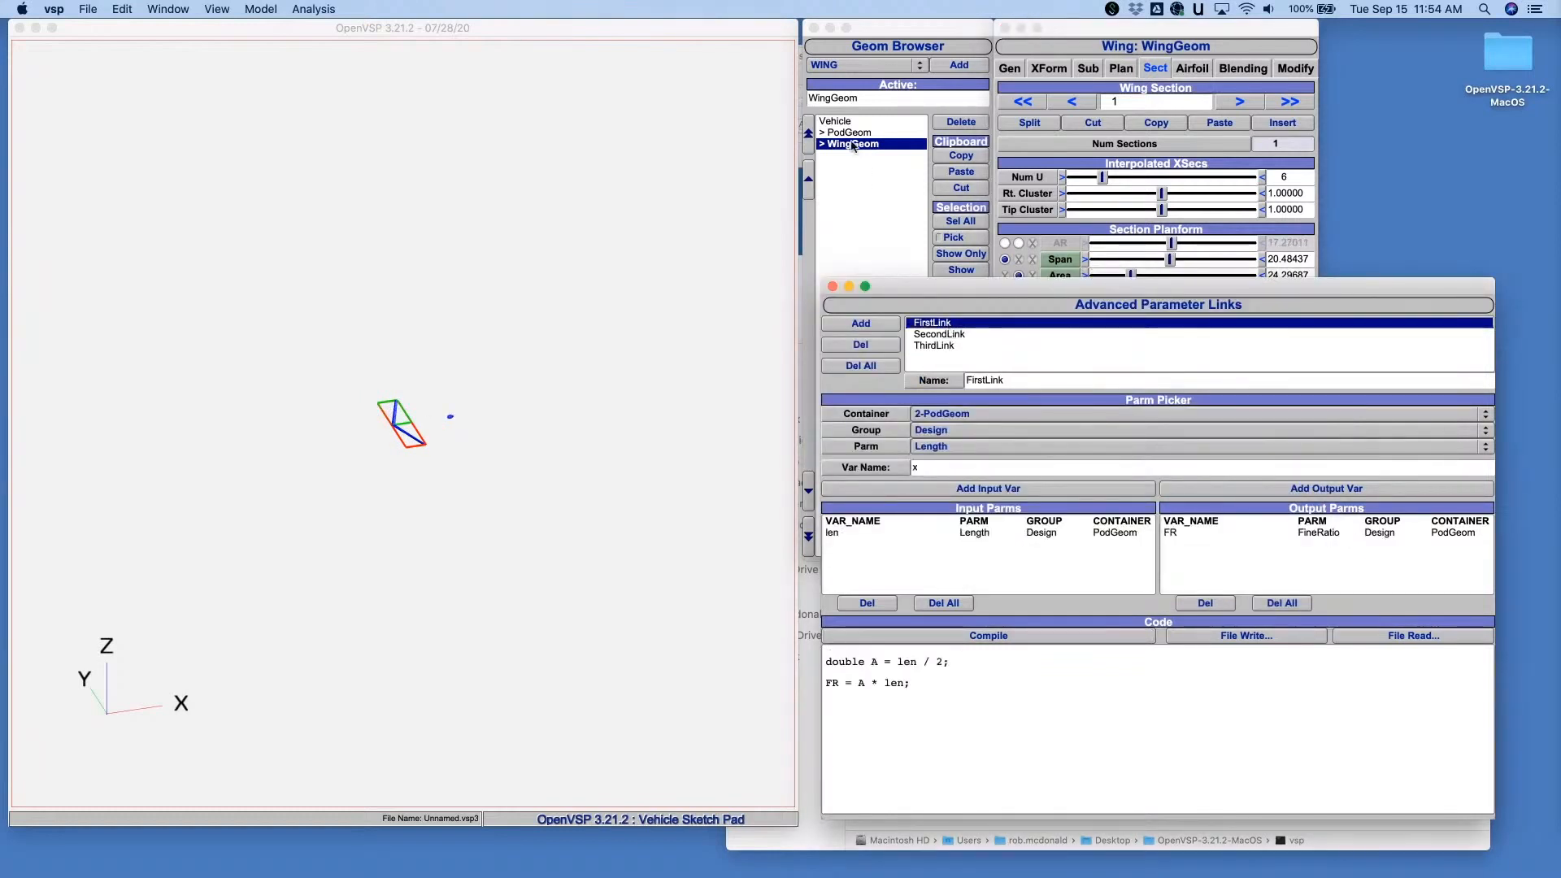
pyautogui.click(935, 335)
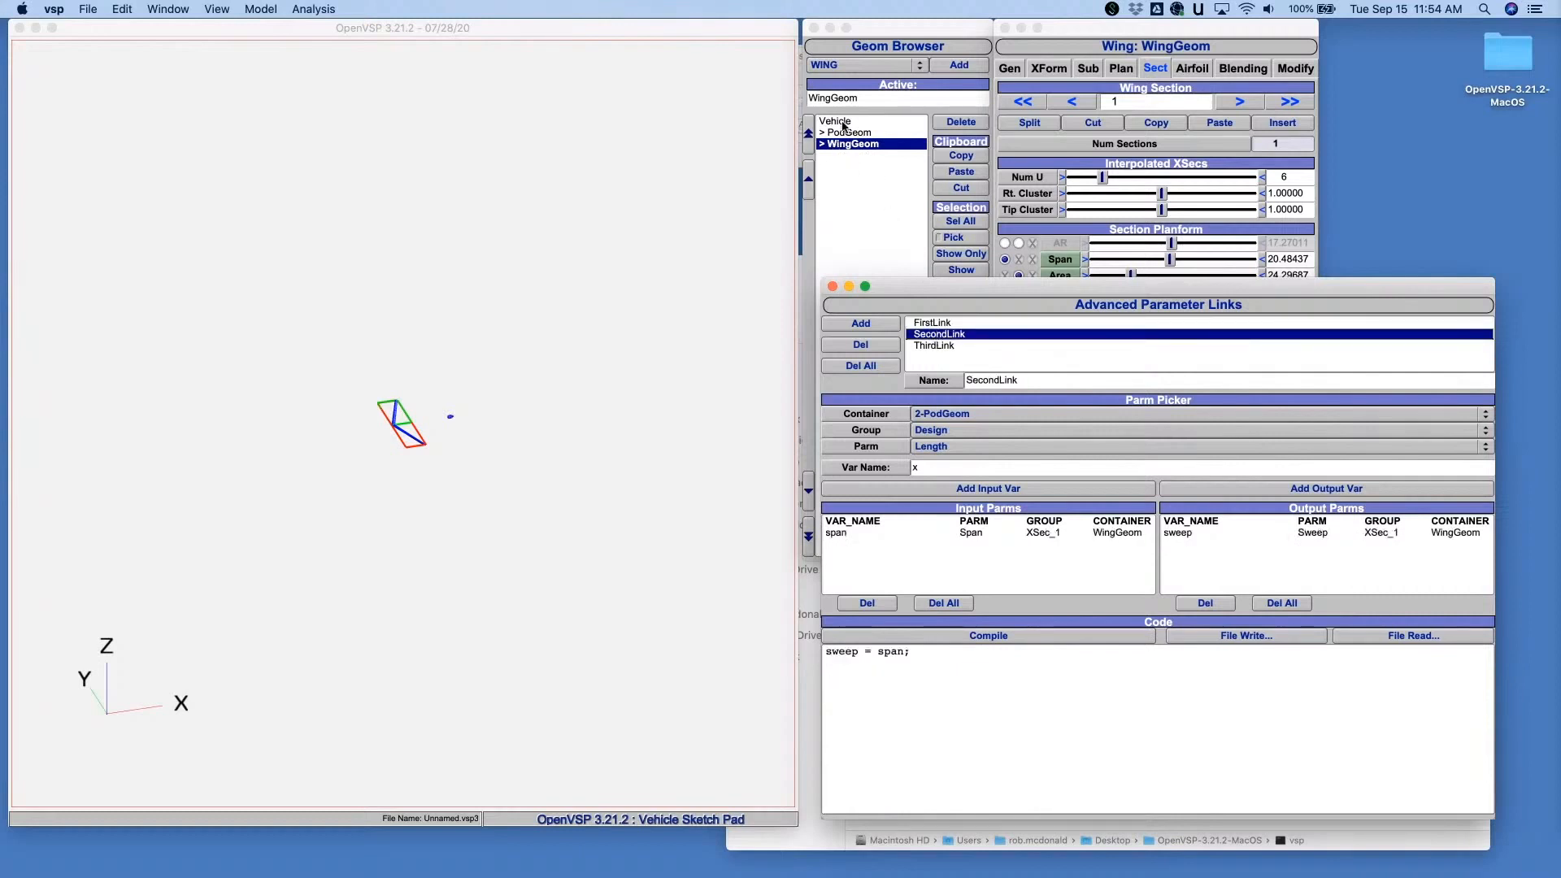
pyautogui.click(953, 347)
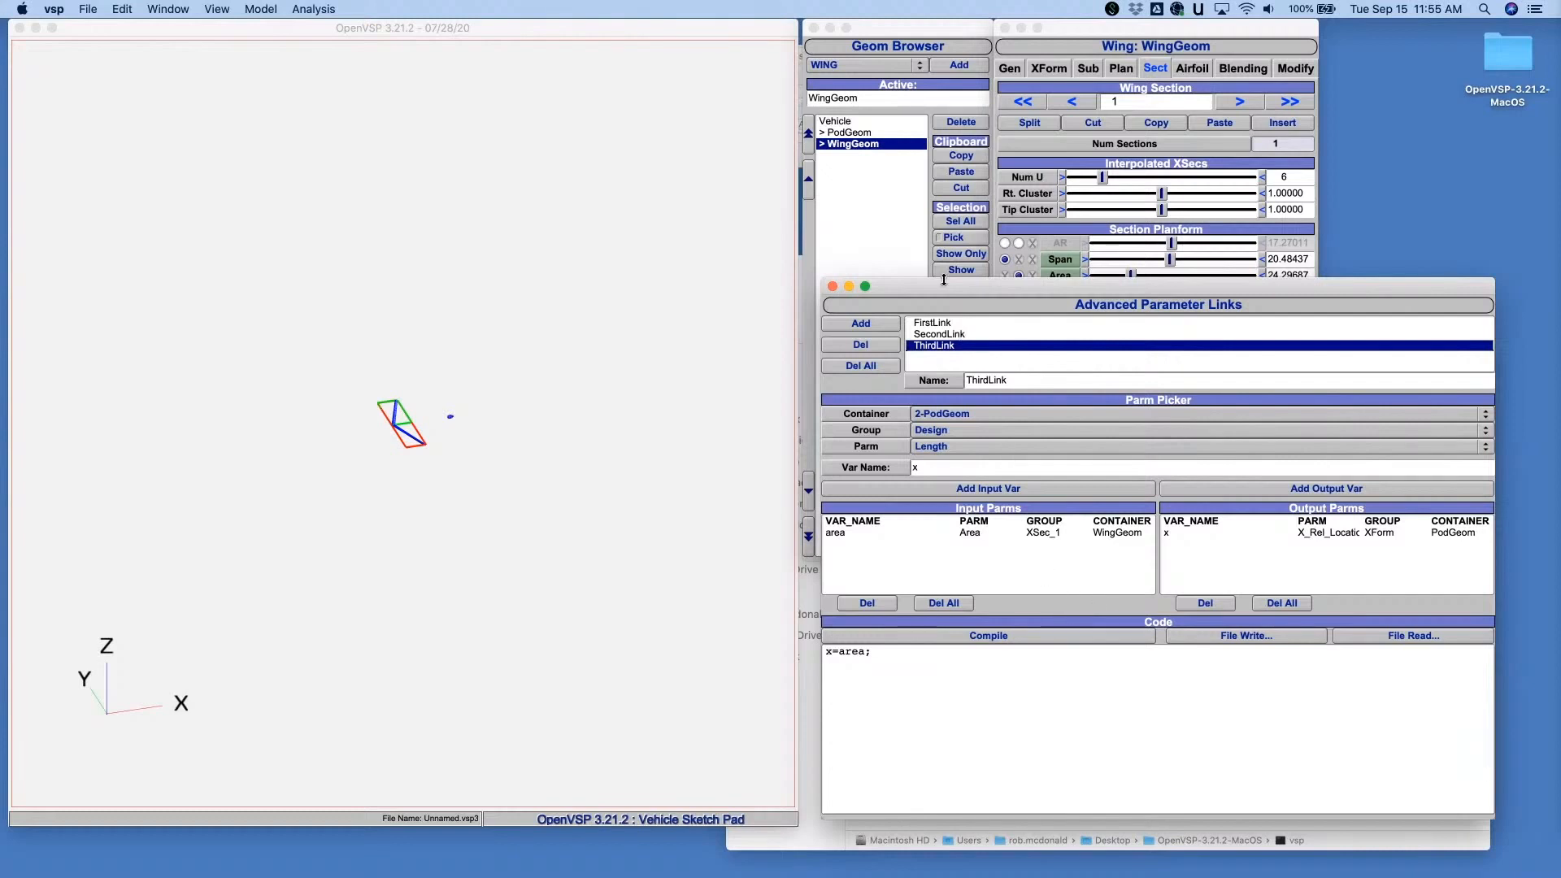
pyautogui.click(867, 132)
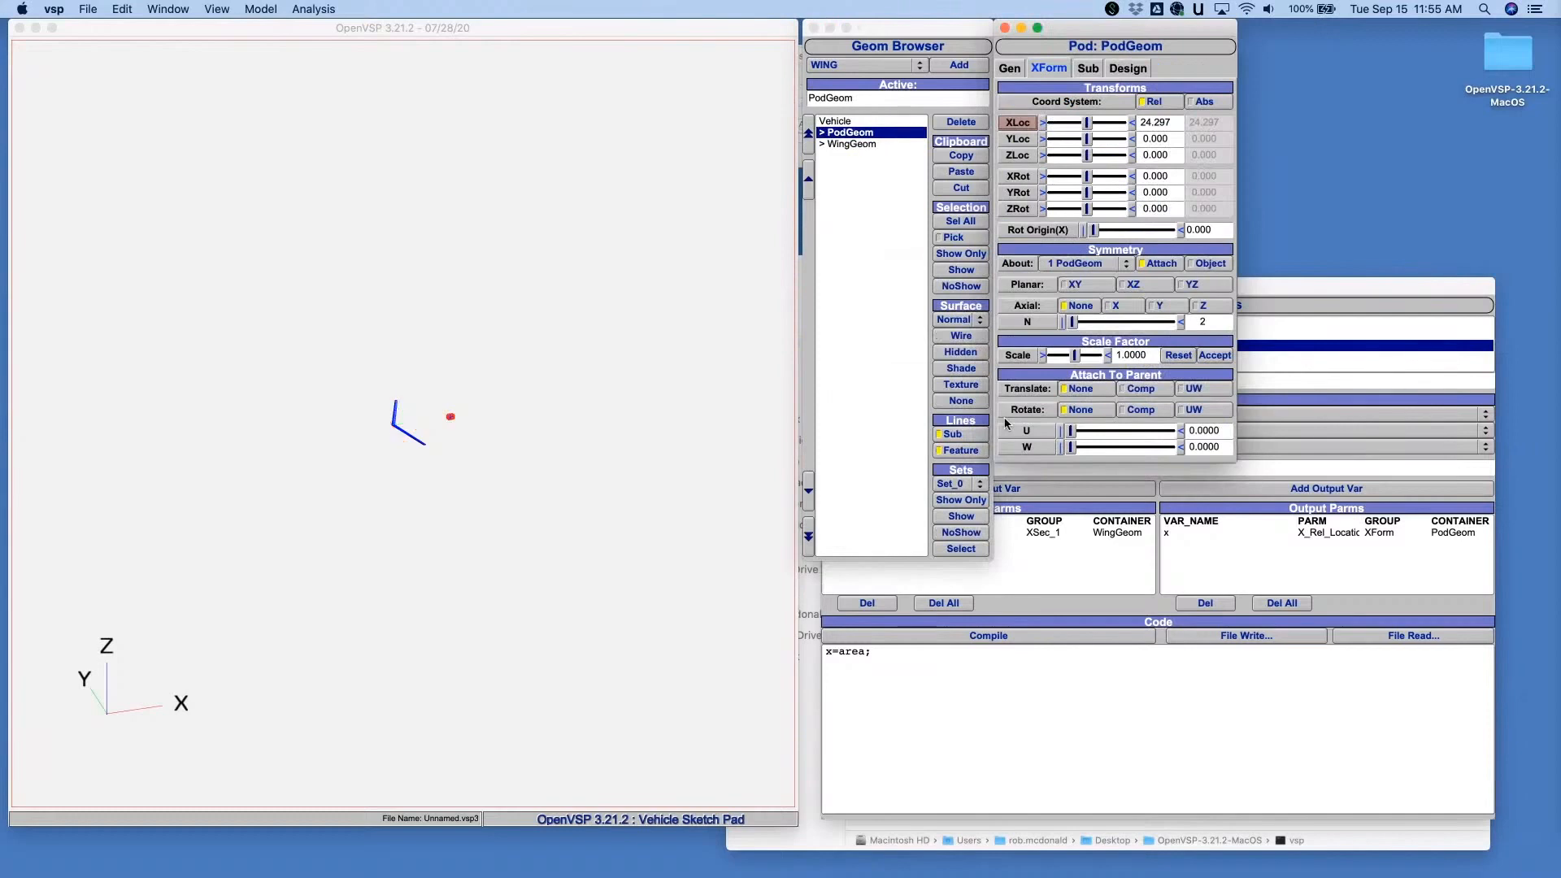
pyautogui.click(1276, 287)
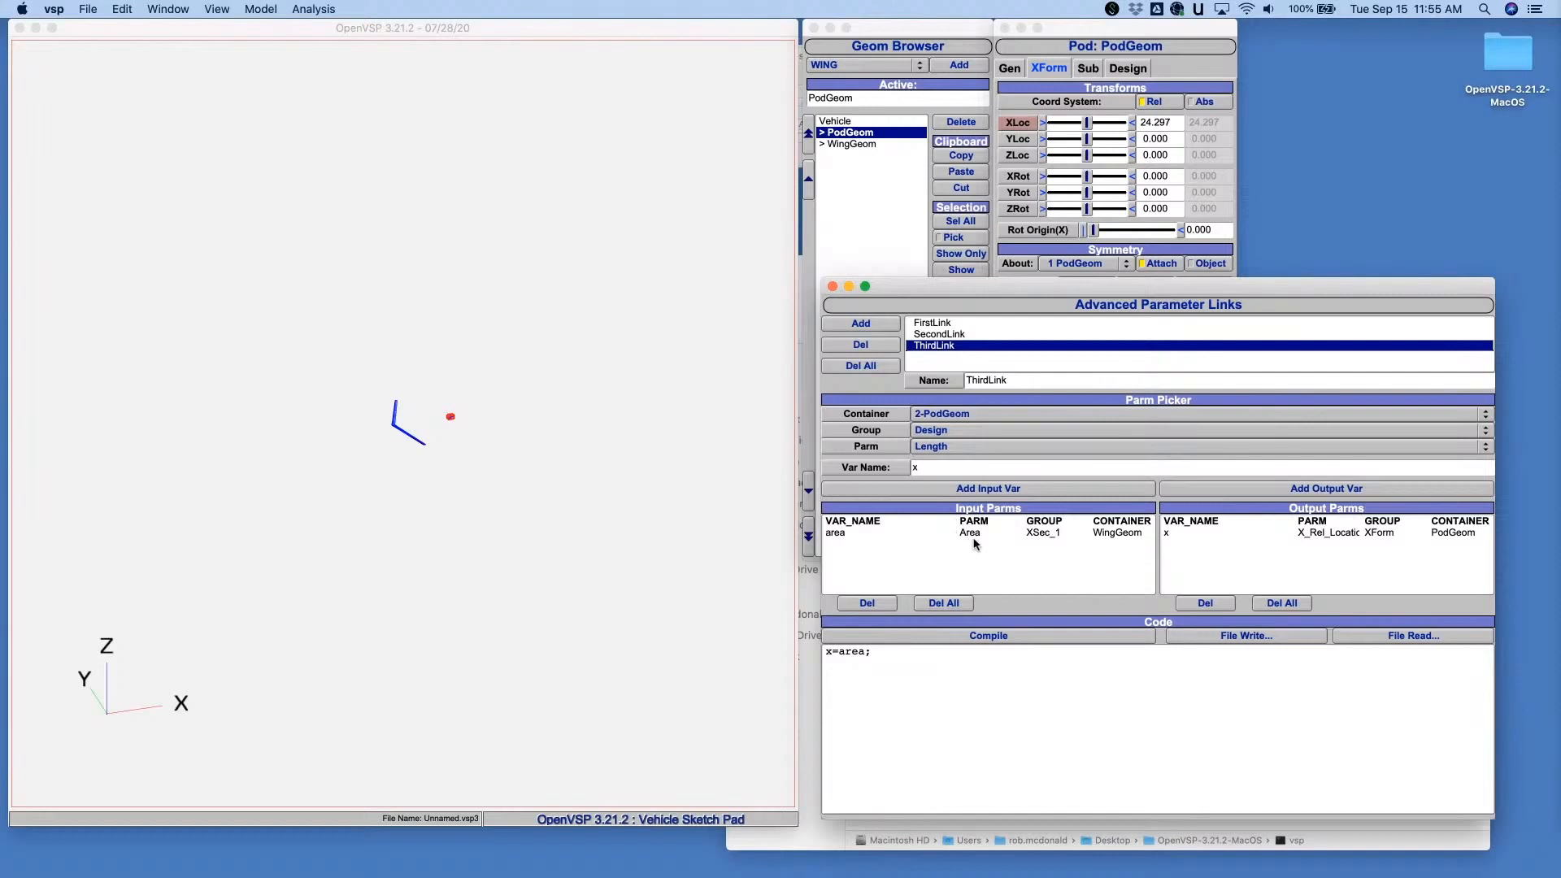
pyautogui.click(936, 325)
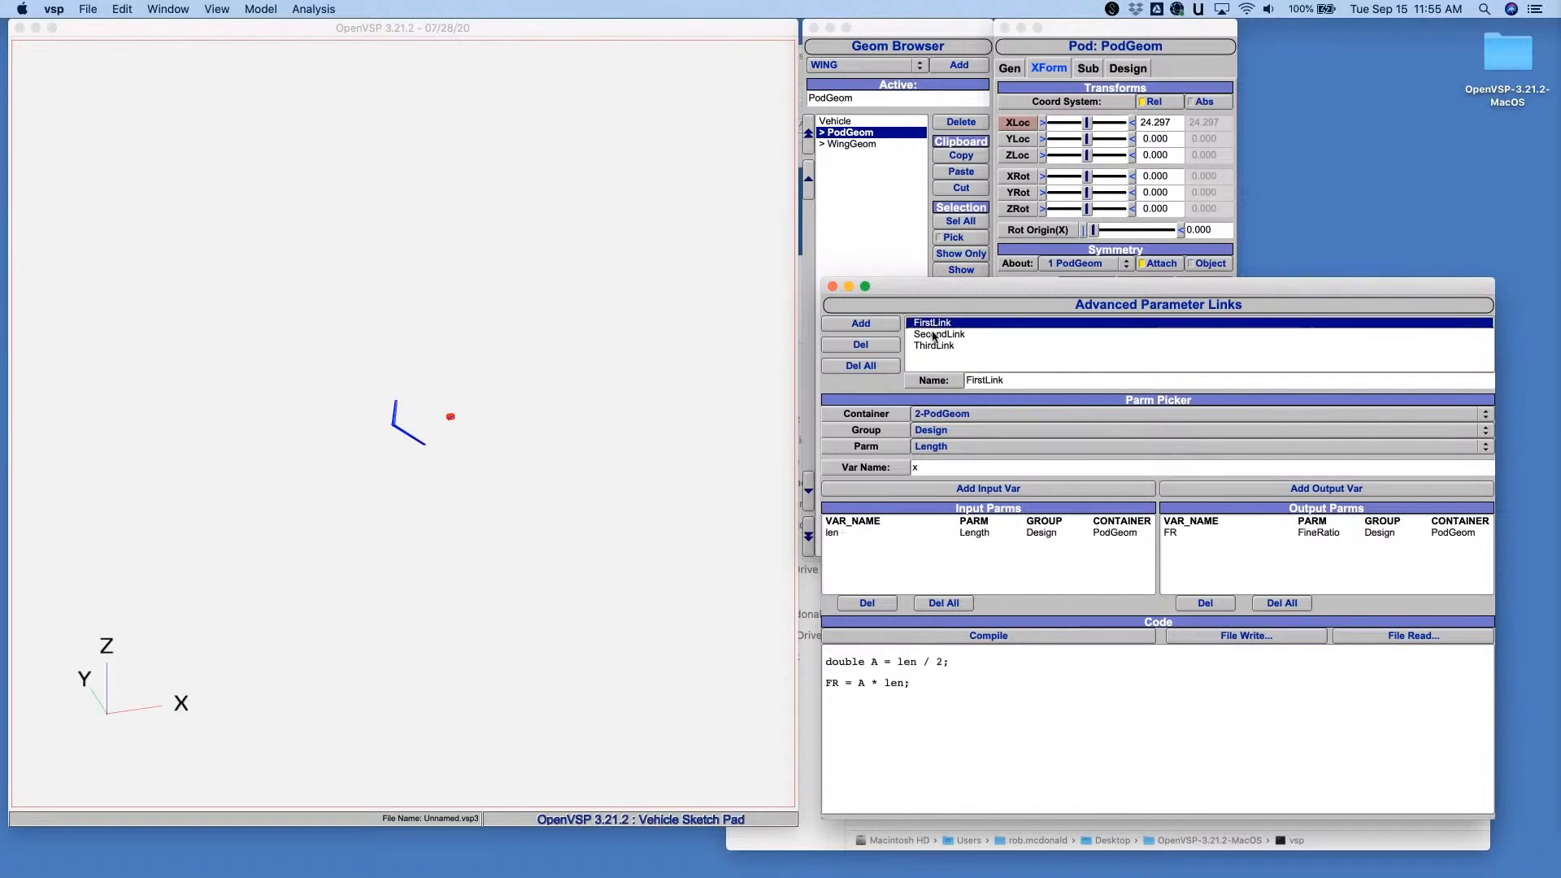
pyautogui.click(937, 335)
pyautogui.click(937, 346)
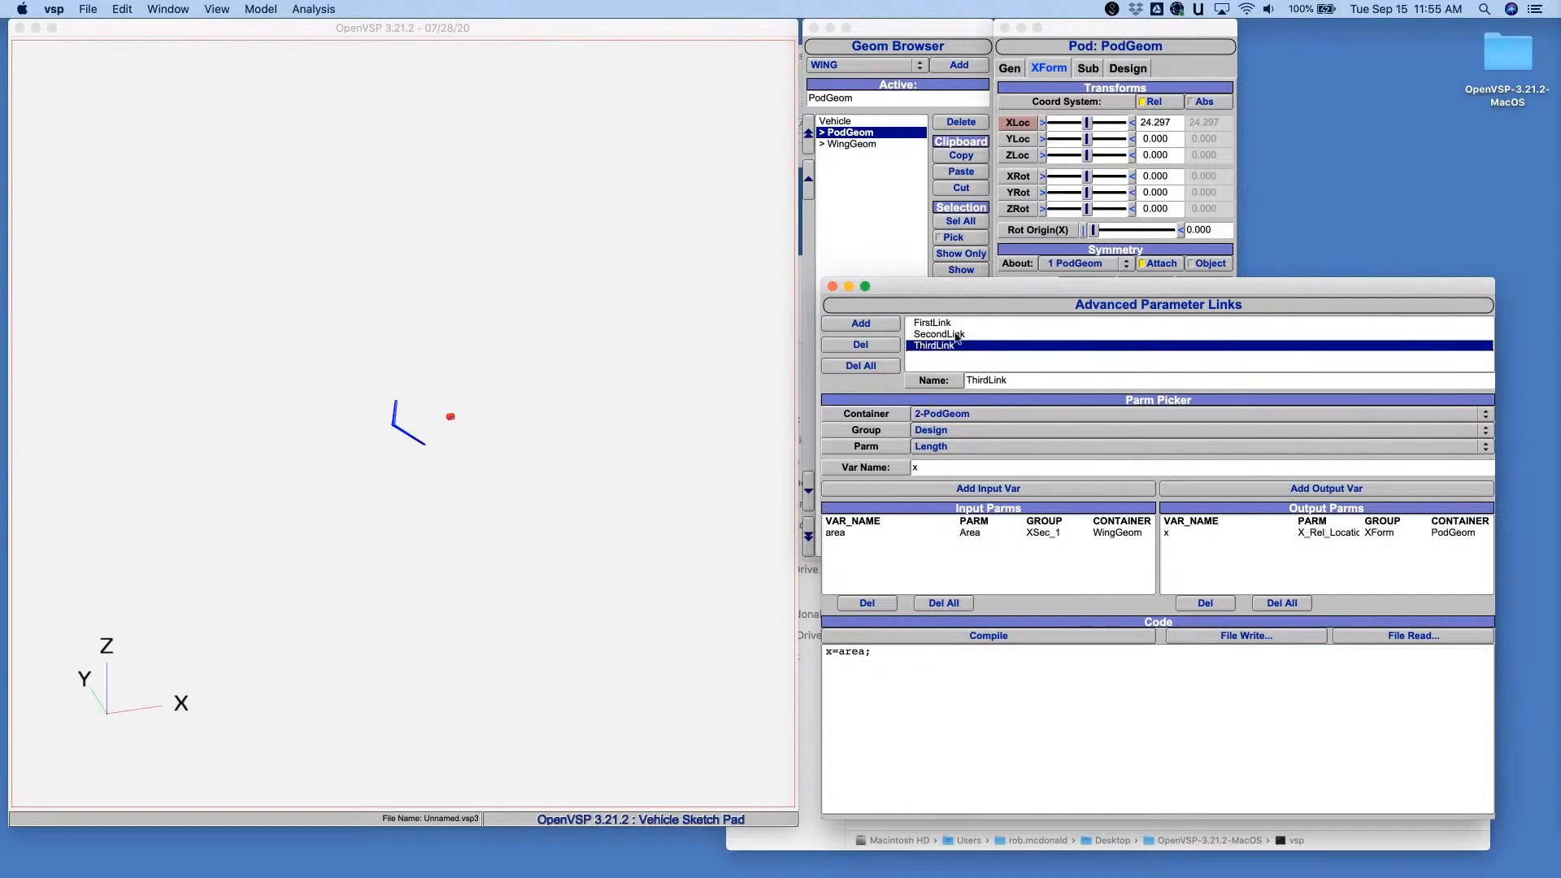
# - Delete the pod geometry and display the definition of SecondLink
pyautogui.click(977, 363)
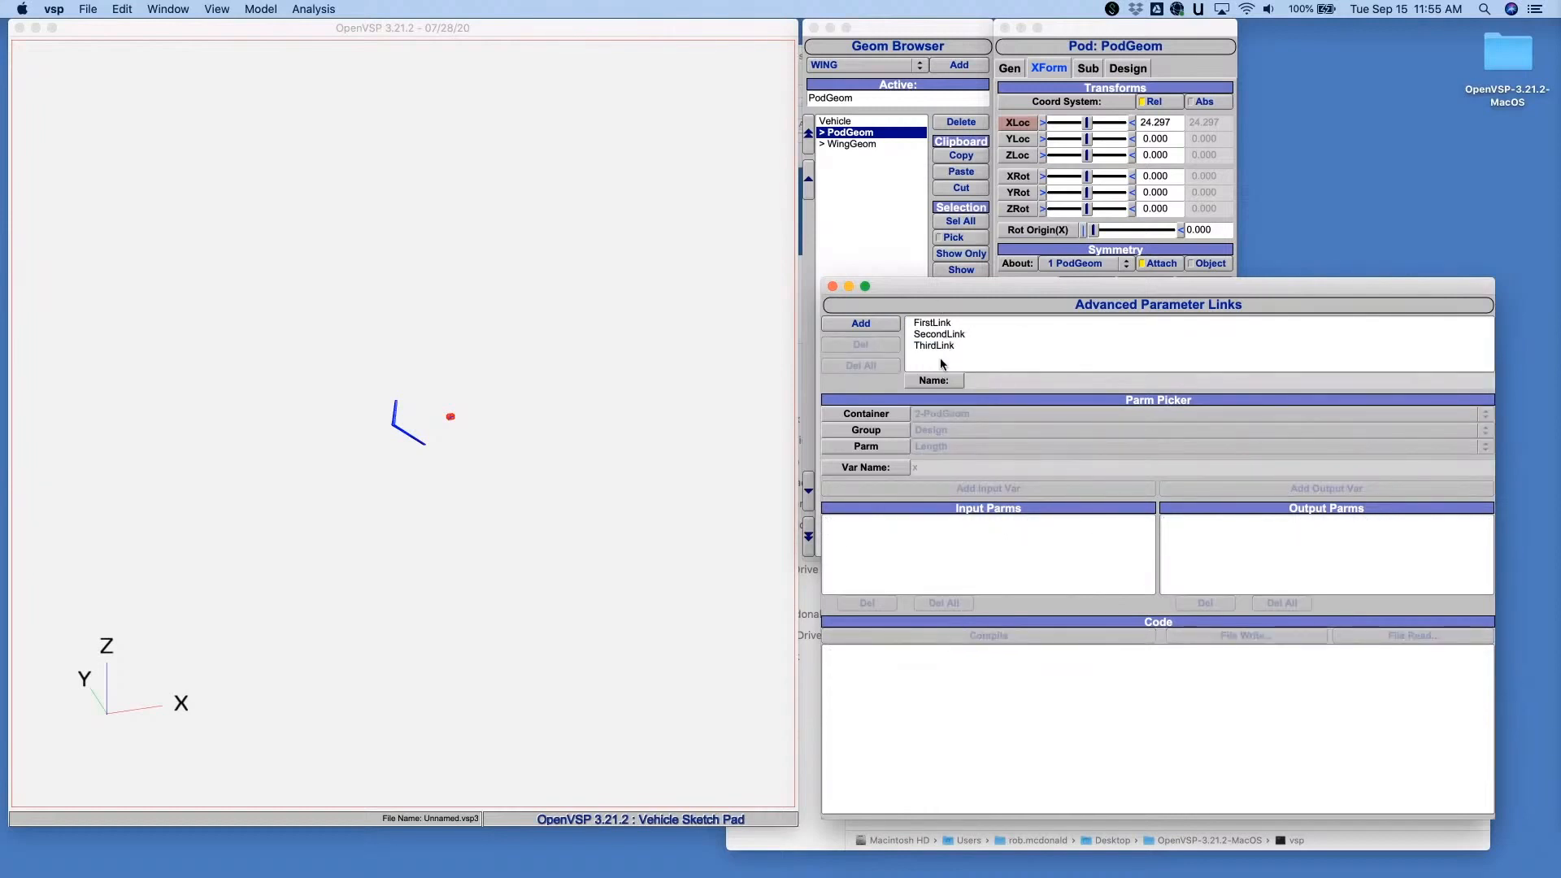
pyautogui.click(945, 123)
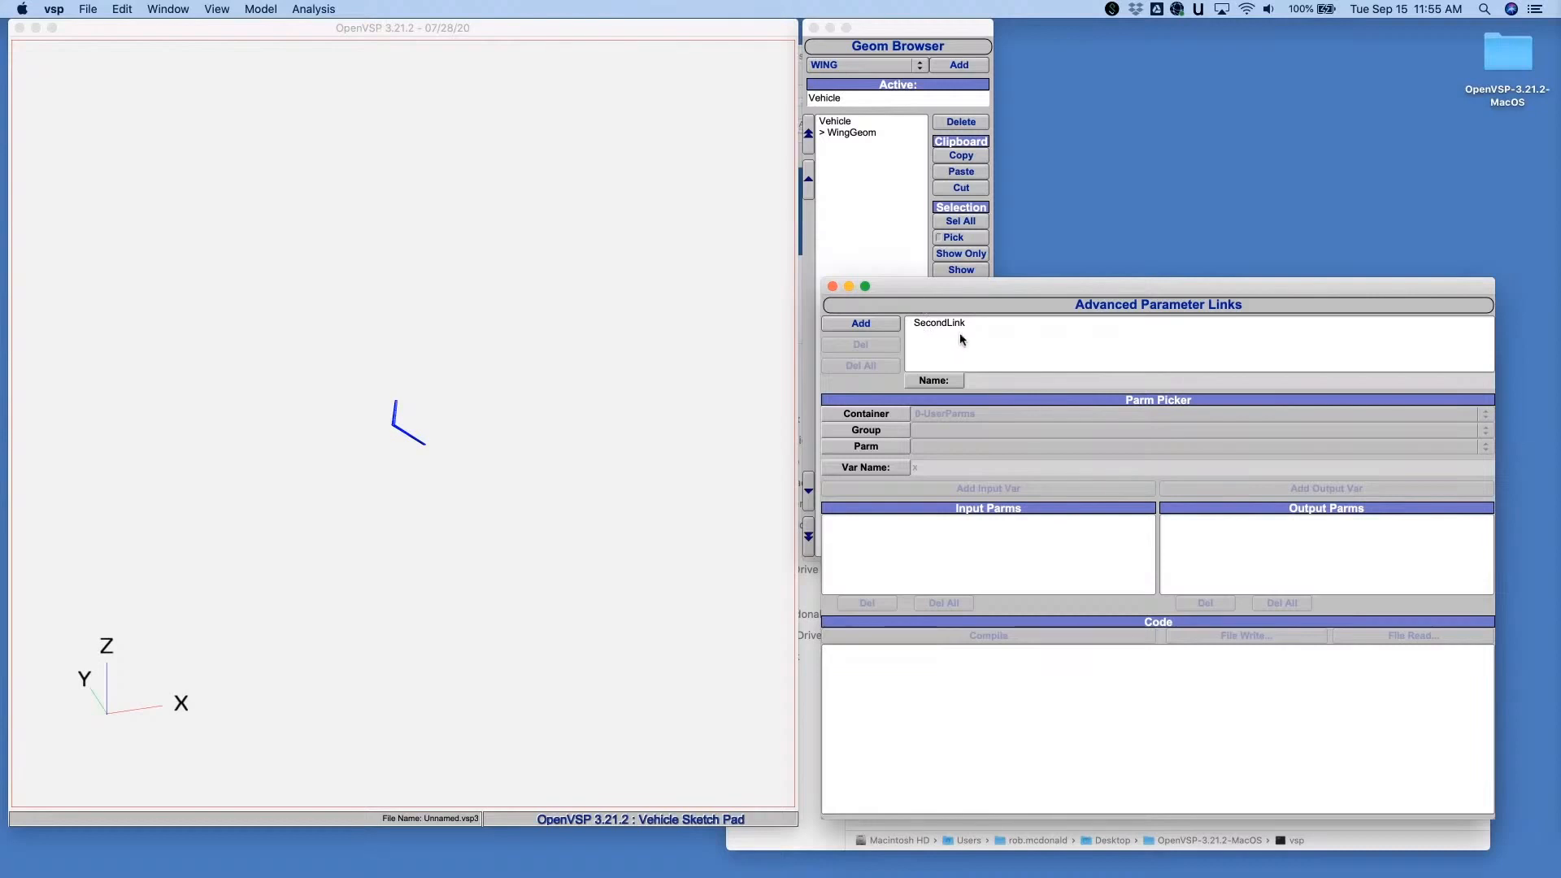
pyautogui.click(943, 323)
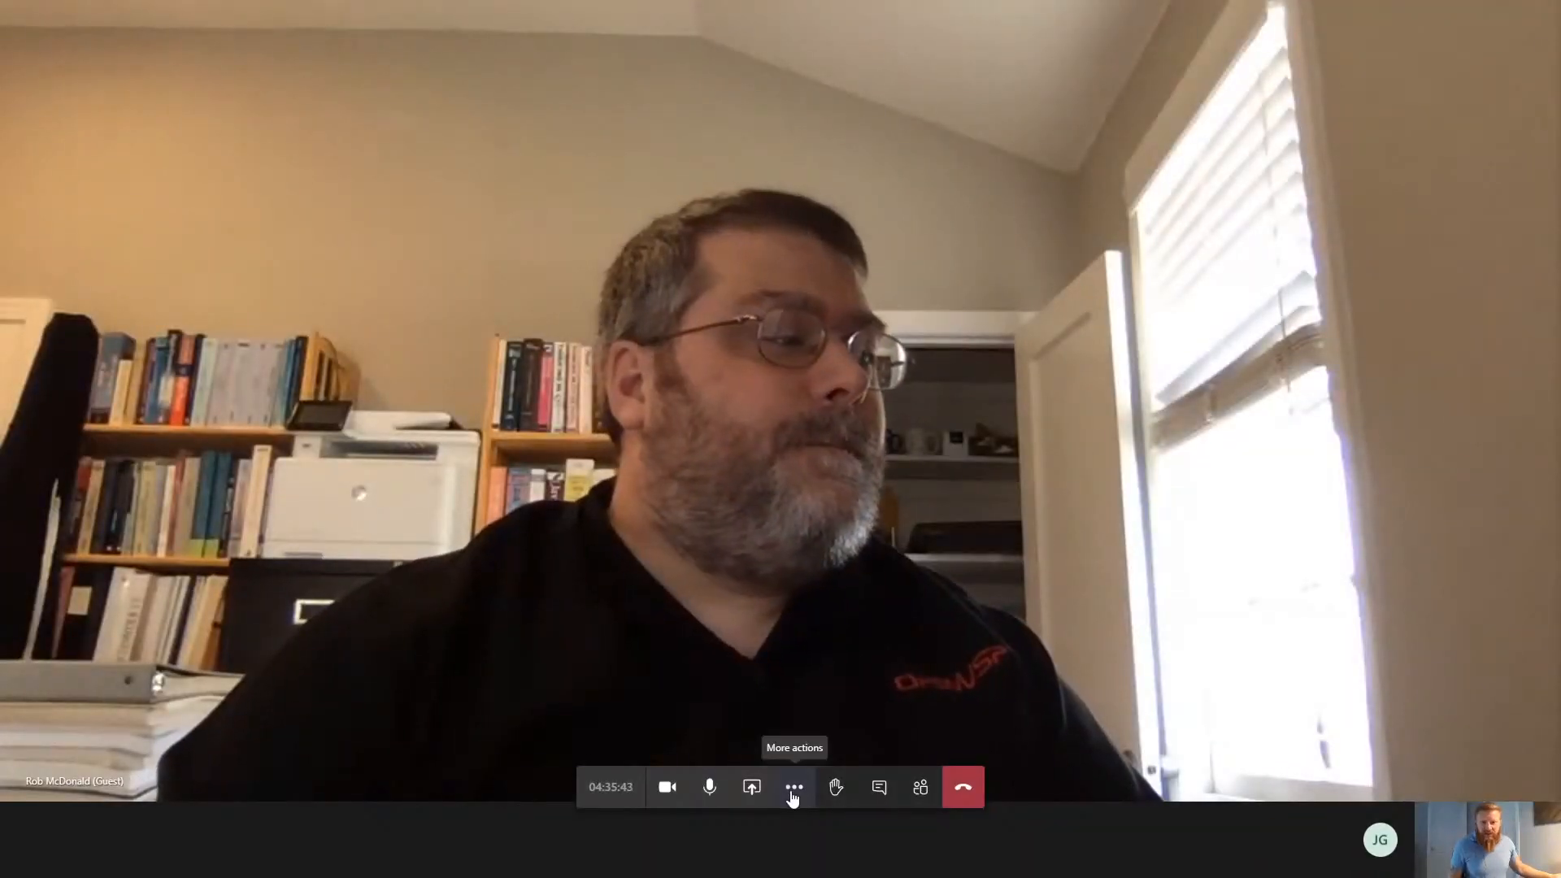
pyautogui.click(793, 787)
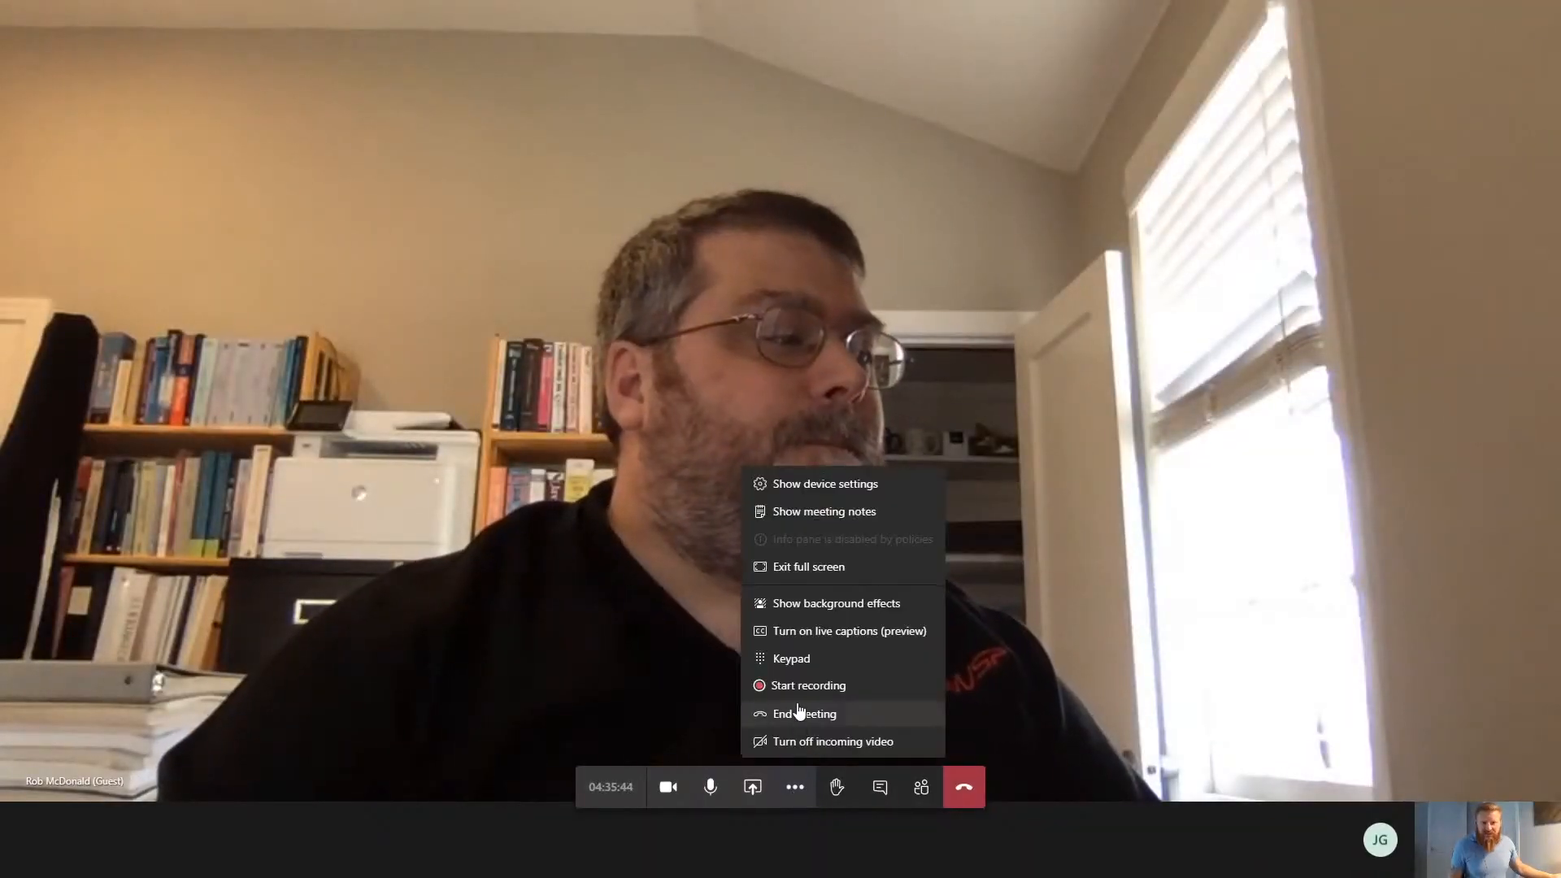